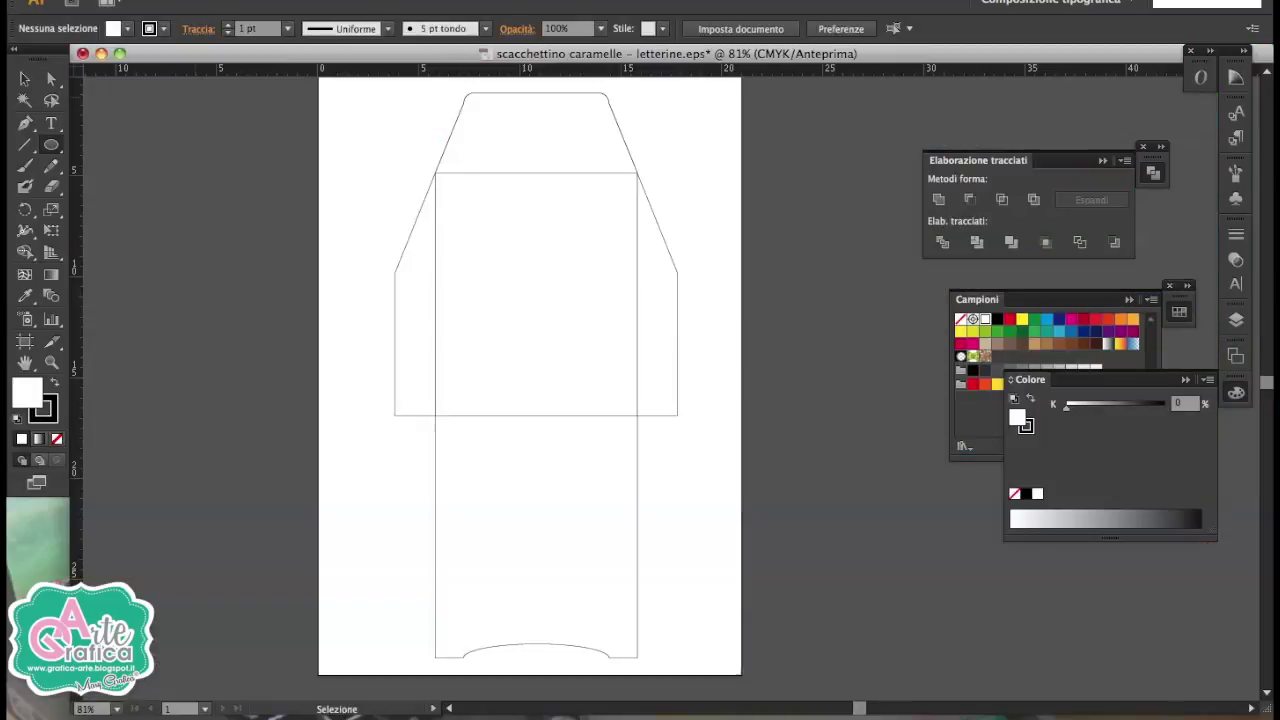
Save the candy-bag template as 'scacchettino caramelle - letterine2.eps'.
click(199, 130)
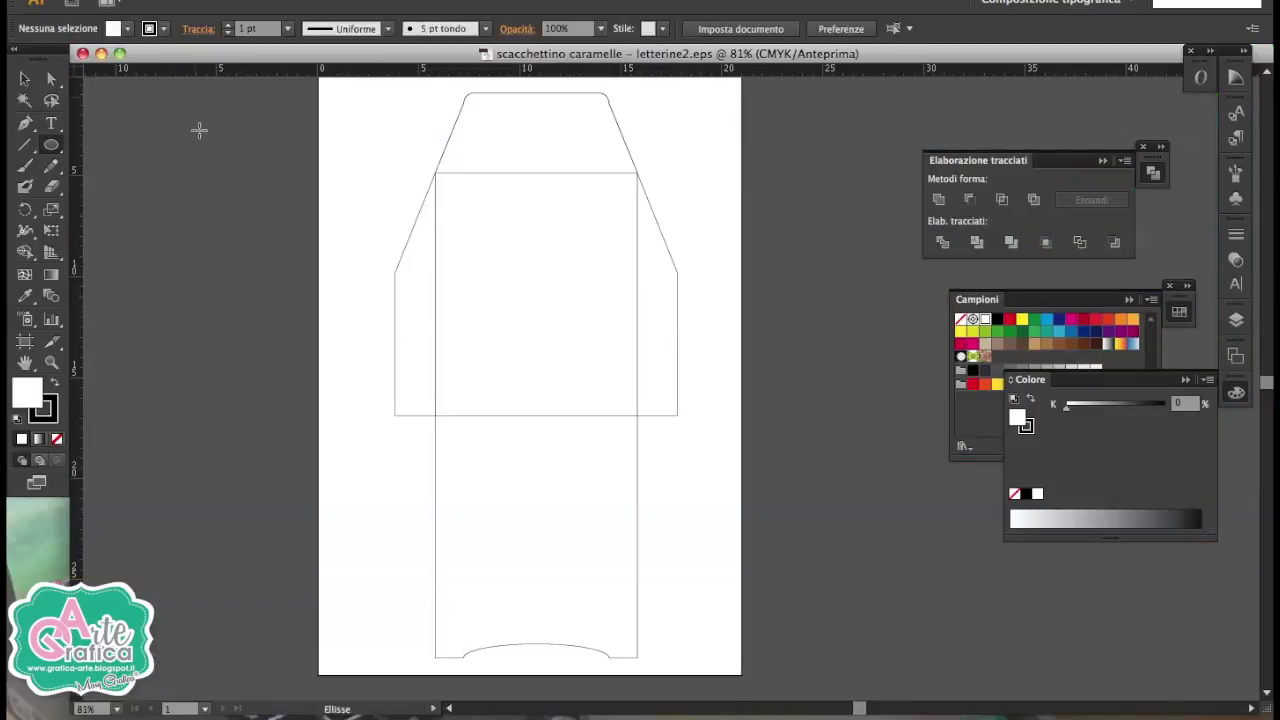
Marquee-select the whole bag outline, deselect it, and choose the Rectangle Tool.
key(v)
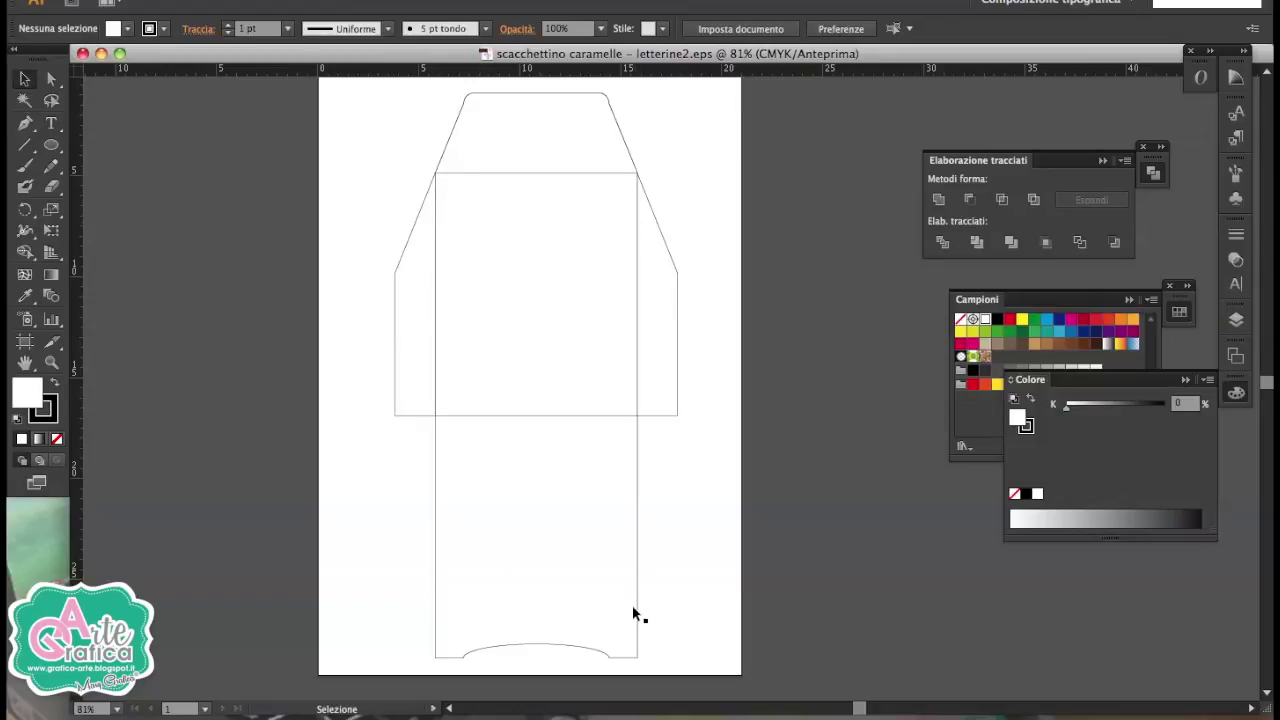
drag(740, 610, 388, 141)
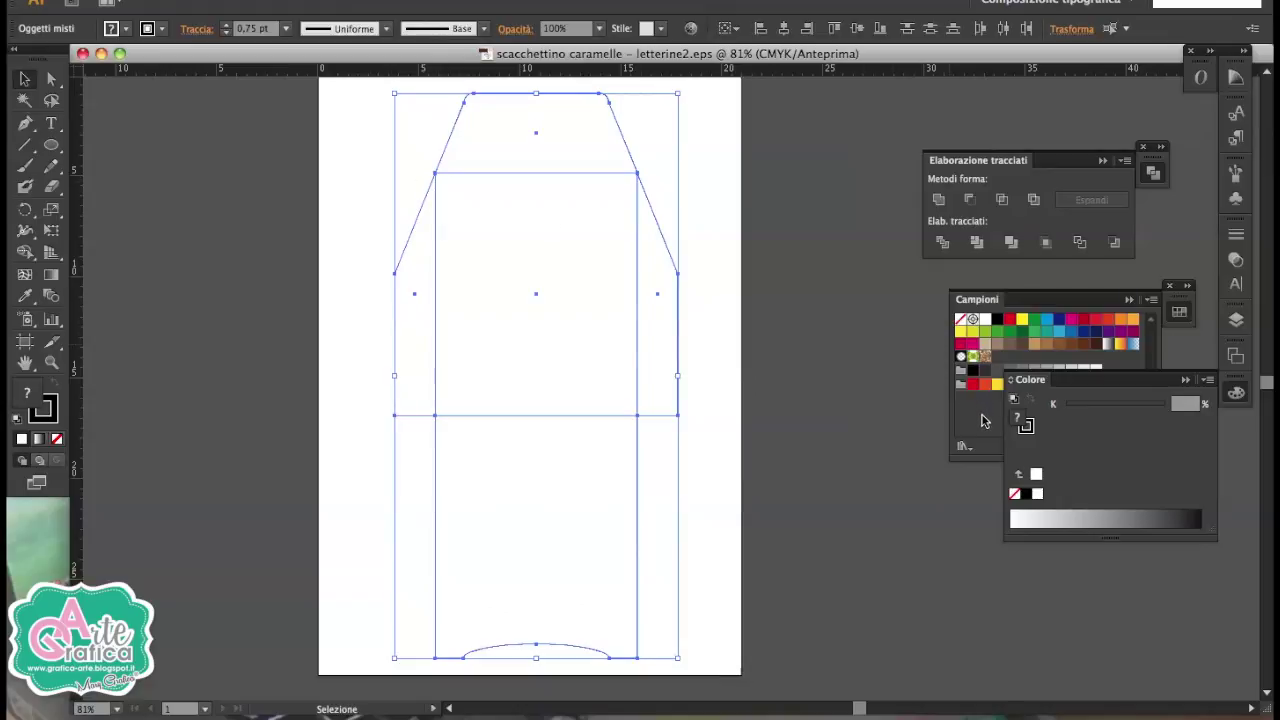
click(870, 440)
click(51, 145)
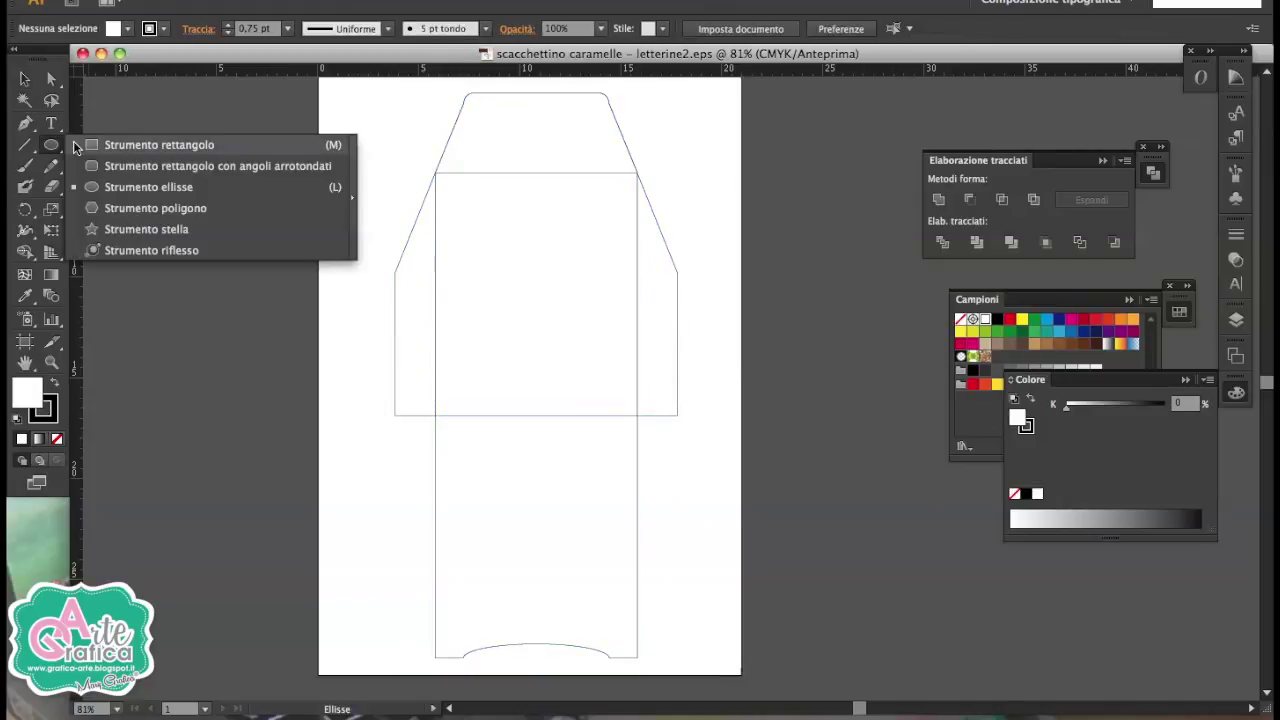
click(159, 145)
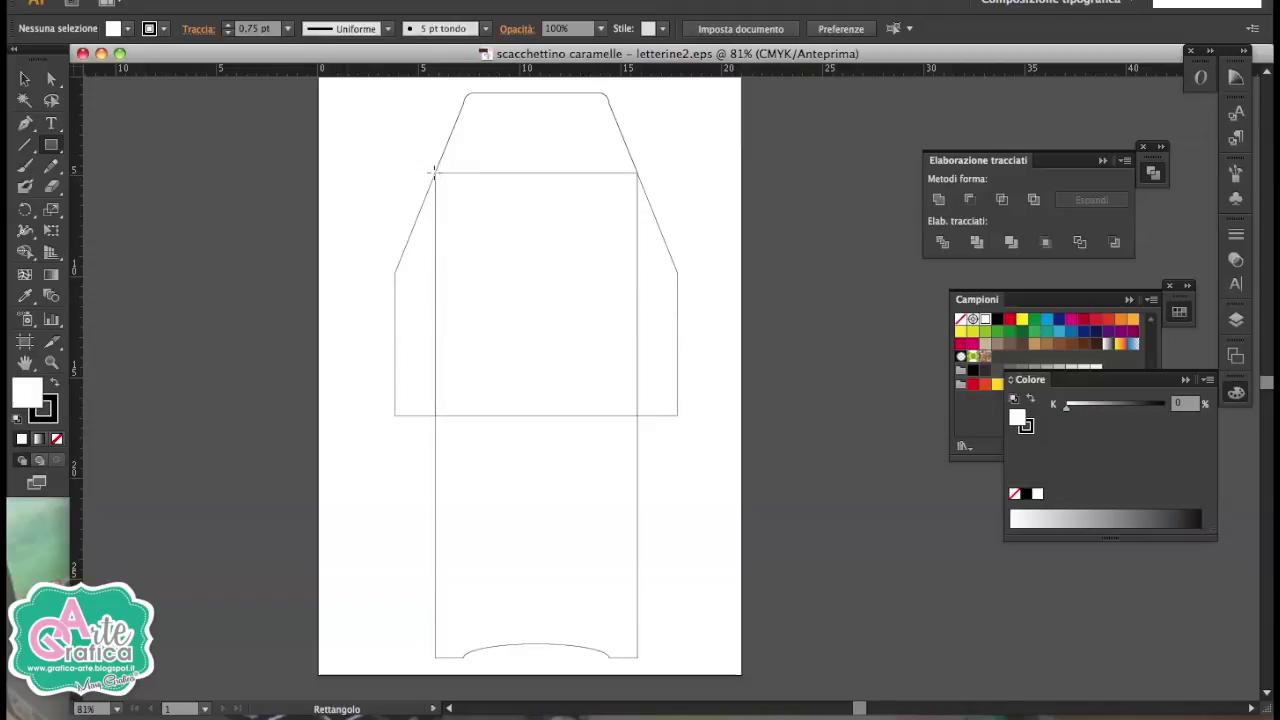
Draw an unstroked tall strip on the bag's left edge, 1 cm wide from the bottom-left anchor.
drag(435, 172, 457, 660)
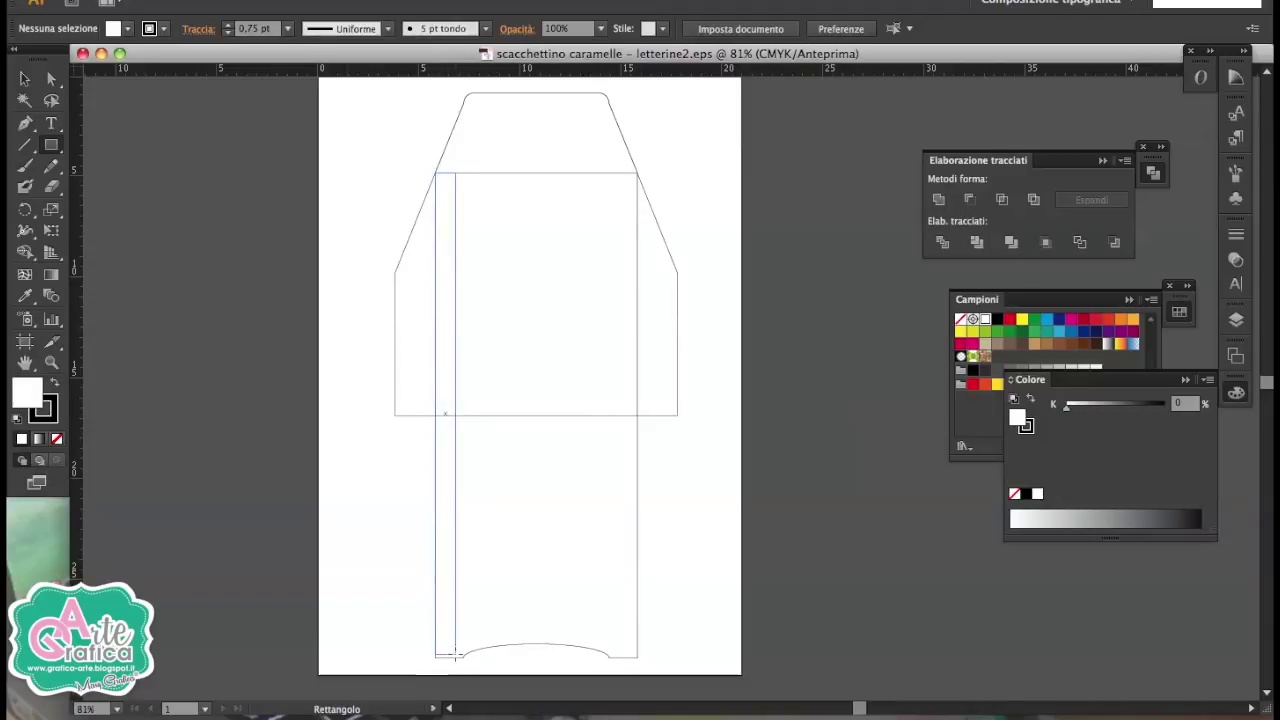
key(v)
click(57, 438)
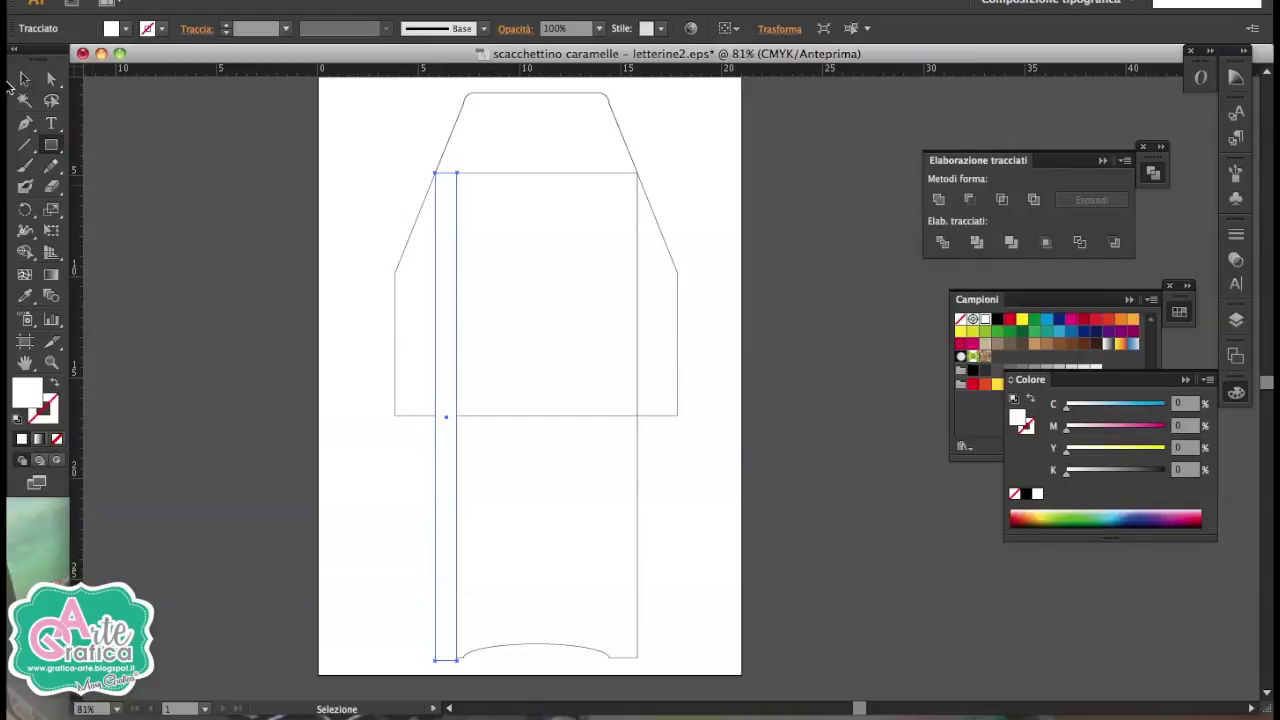
click(25, 78)
click(738, 29)
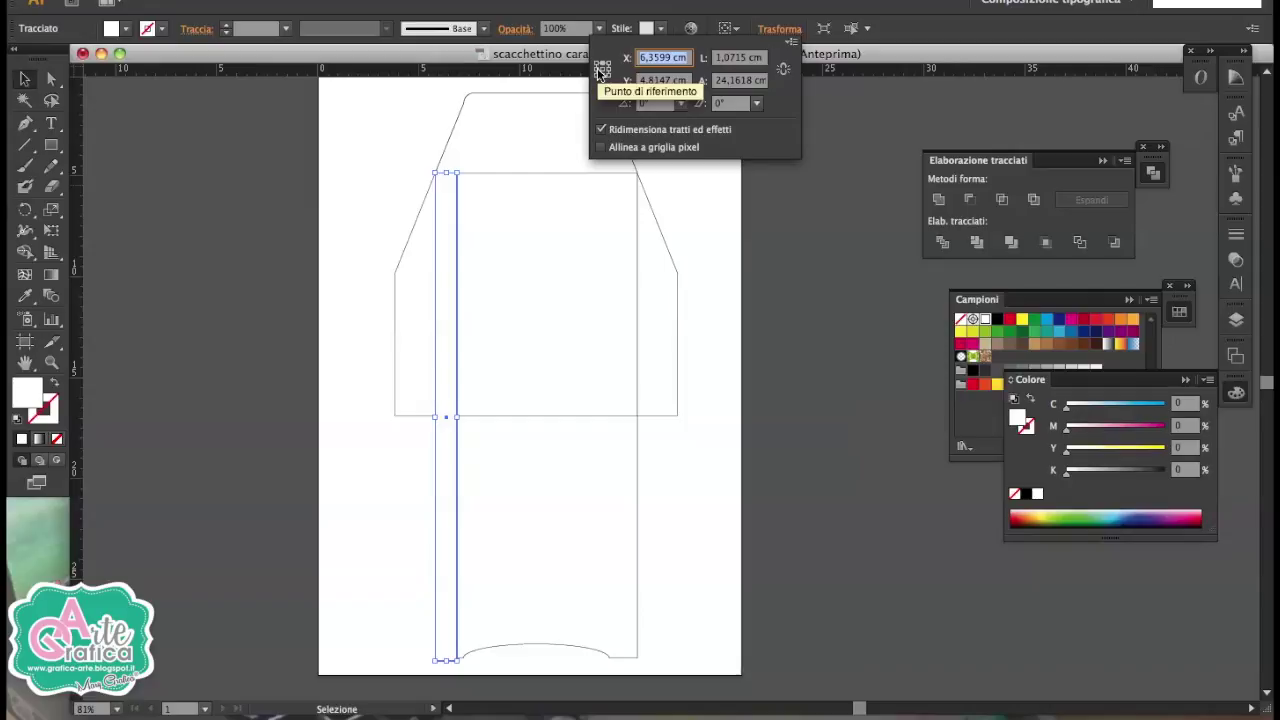
click(596, 76)
click(731, 60)
text(1cm)
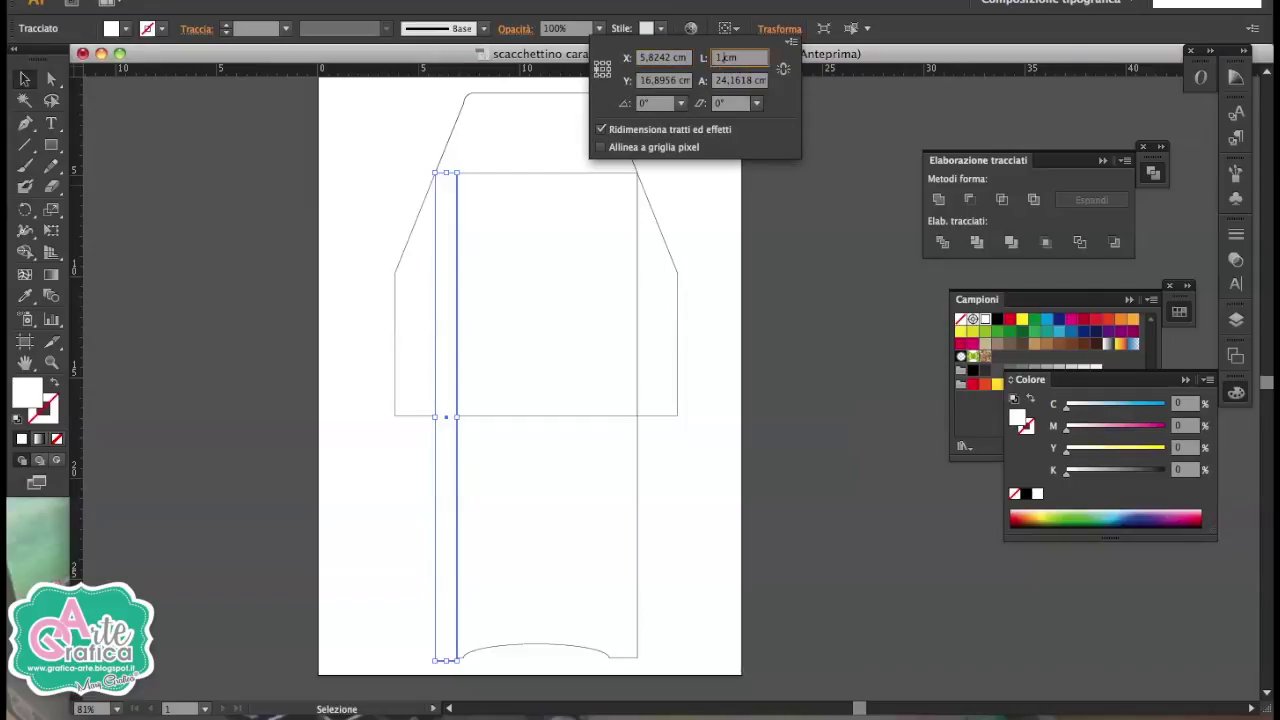
key(Return)
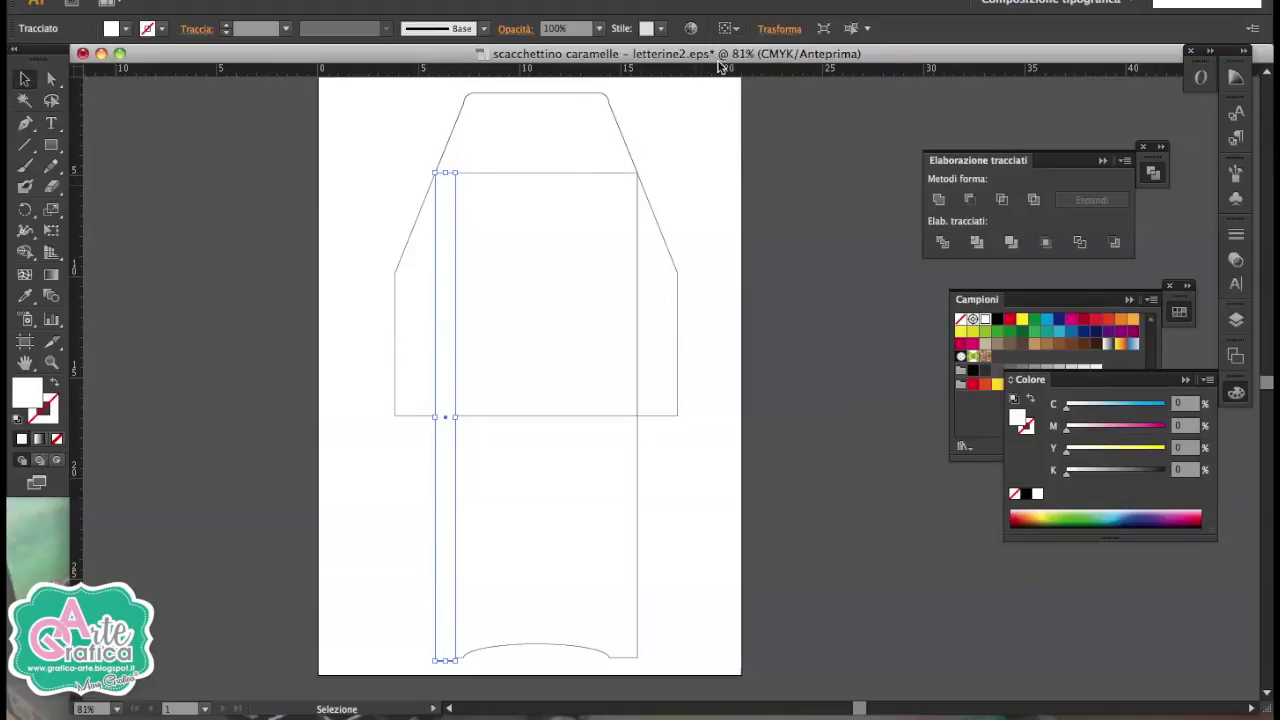
Copy the strip 1 cm right (0 vertical) and repeat the copy with Ctrl+D.
key(Return)
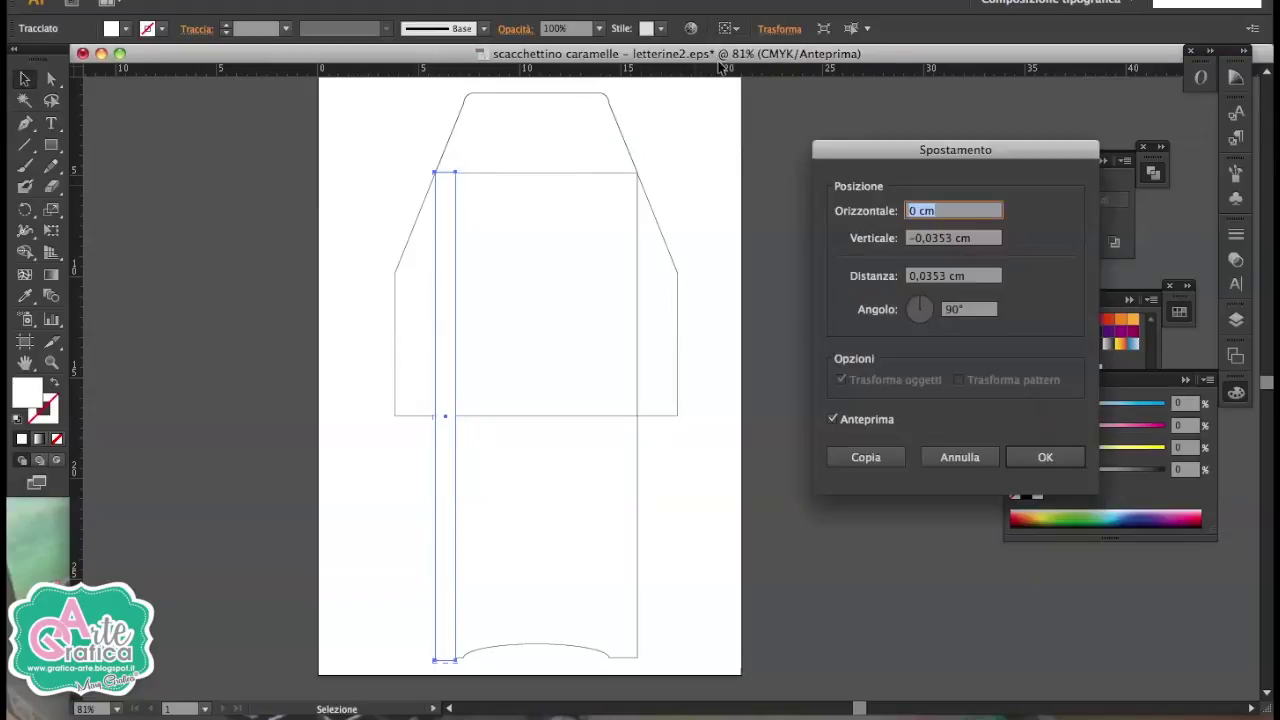
text(1)
key(Tab)
text(0)
key(Tab)
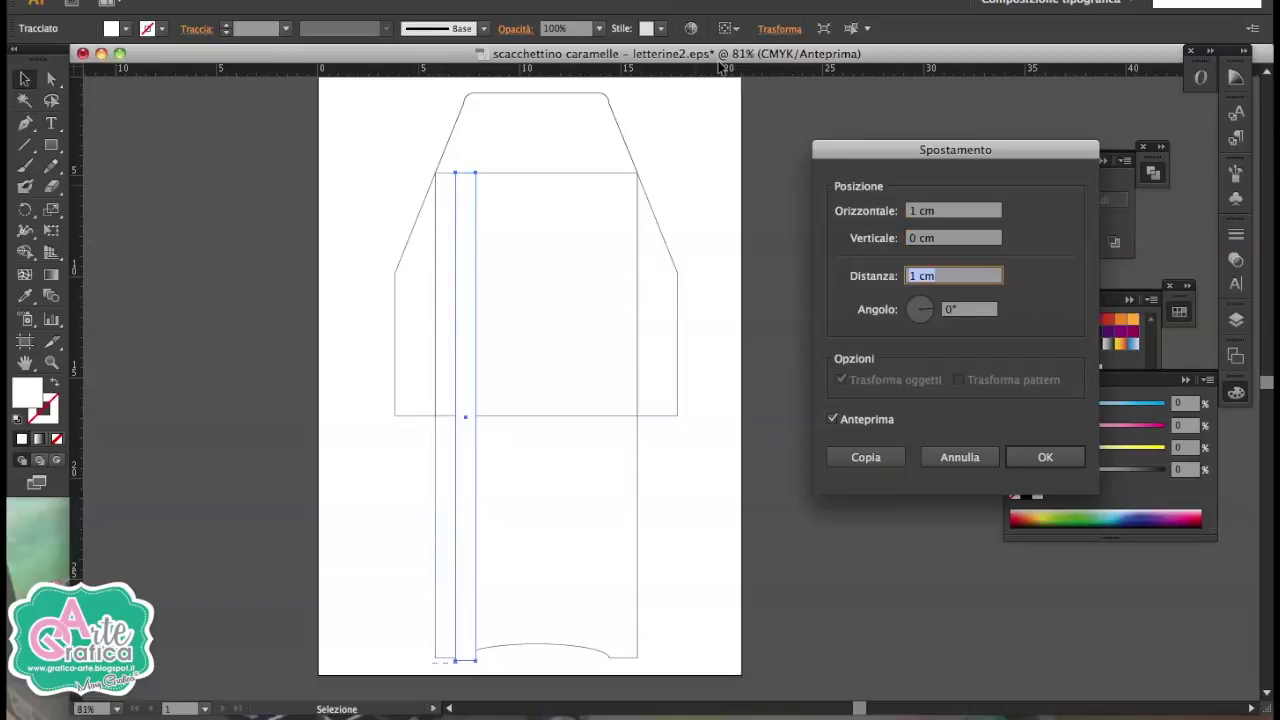
click(866, 459)
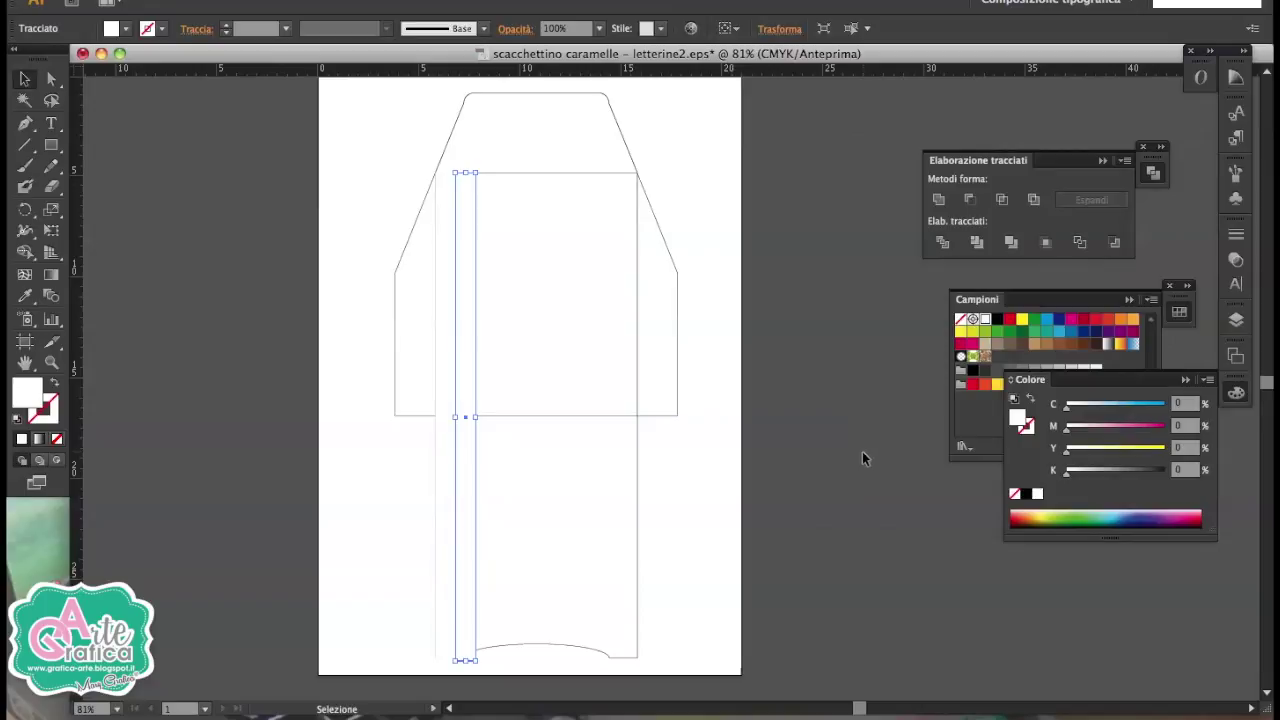
key(ctrl+d)
key(ctrl+d)
key(ctrl+d)
key(ctrl+d)
key(ctrl+d)
key(ctrl+d)
key(ctrl+d)
key(ctrl+d)
Fill the first strip light green and the second strip a soft pink.
click(254, 596)
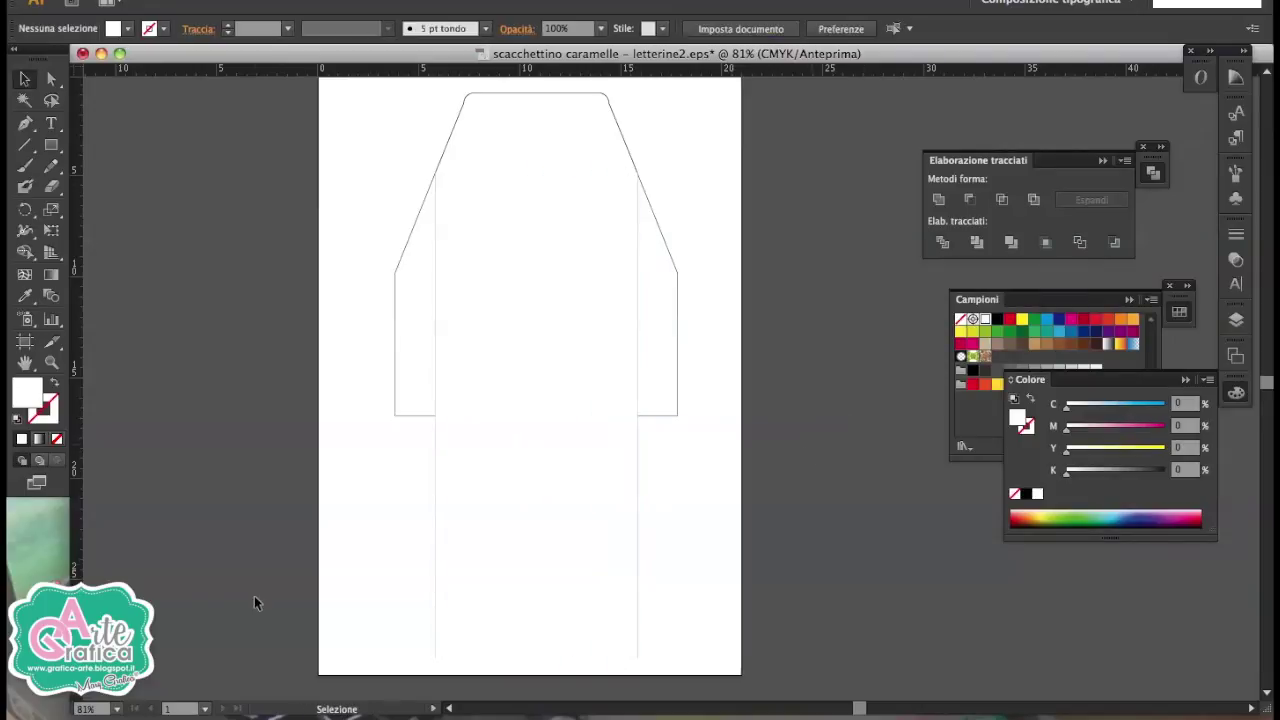
click(442, 532)
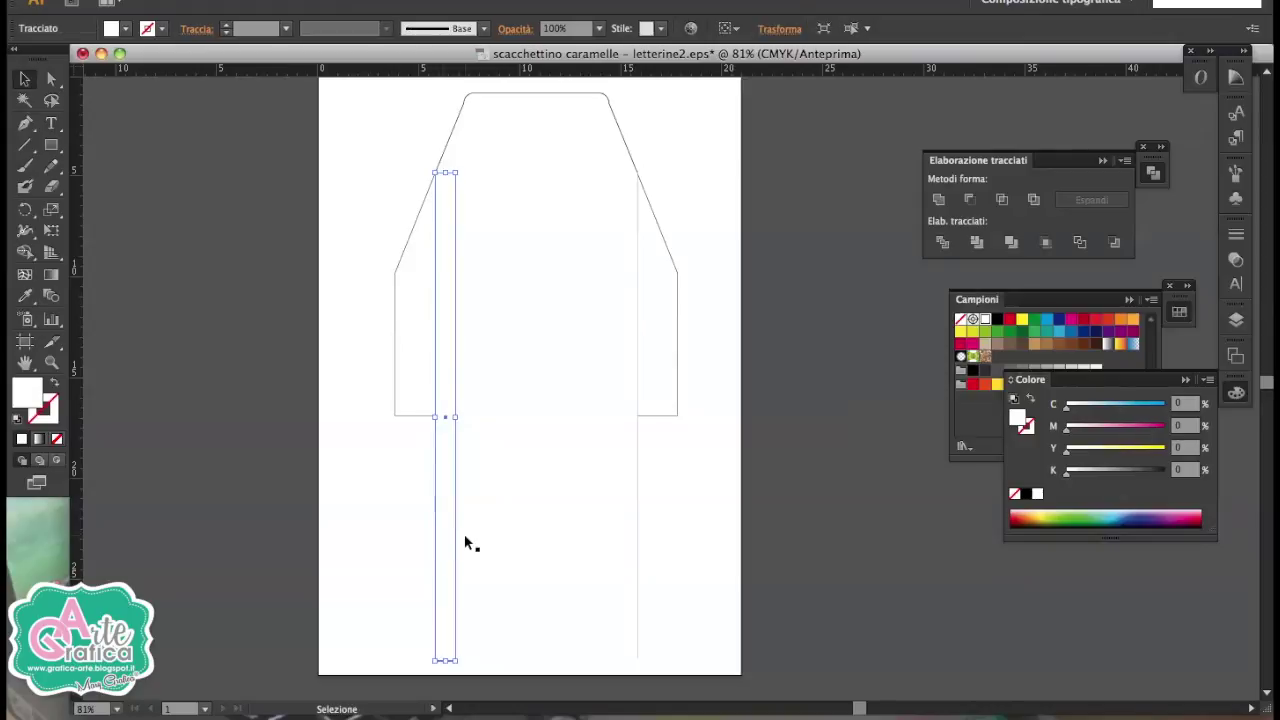
click(985, 332)
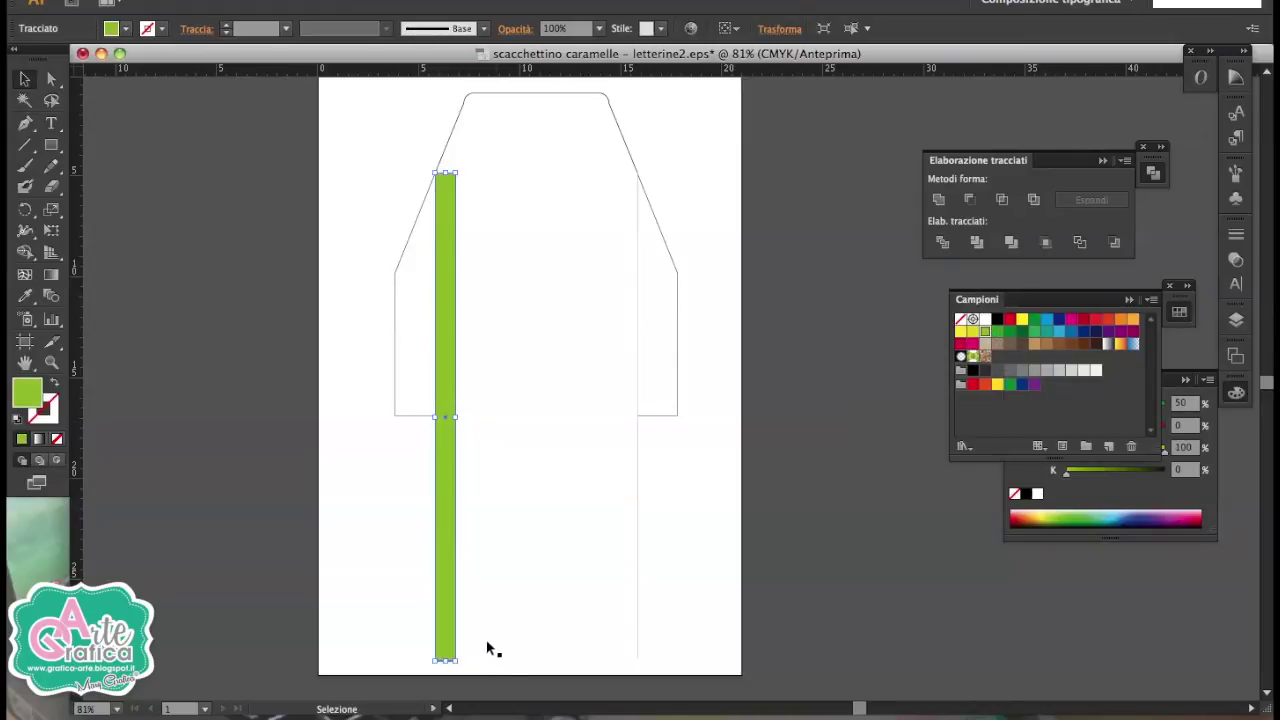
click(490, 648)
click(1137, 471)
mouse_move(1160, 426)
mouse_down()
mouse_move(1132, 432)
mouse_move(1096, 409)
mouse_up()
Shift the first strip to yellow-green, make another cyan, and eyedropper the green onto the last strip.
click(457, 421)
click(526, 390)
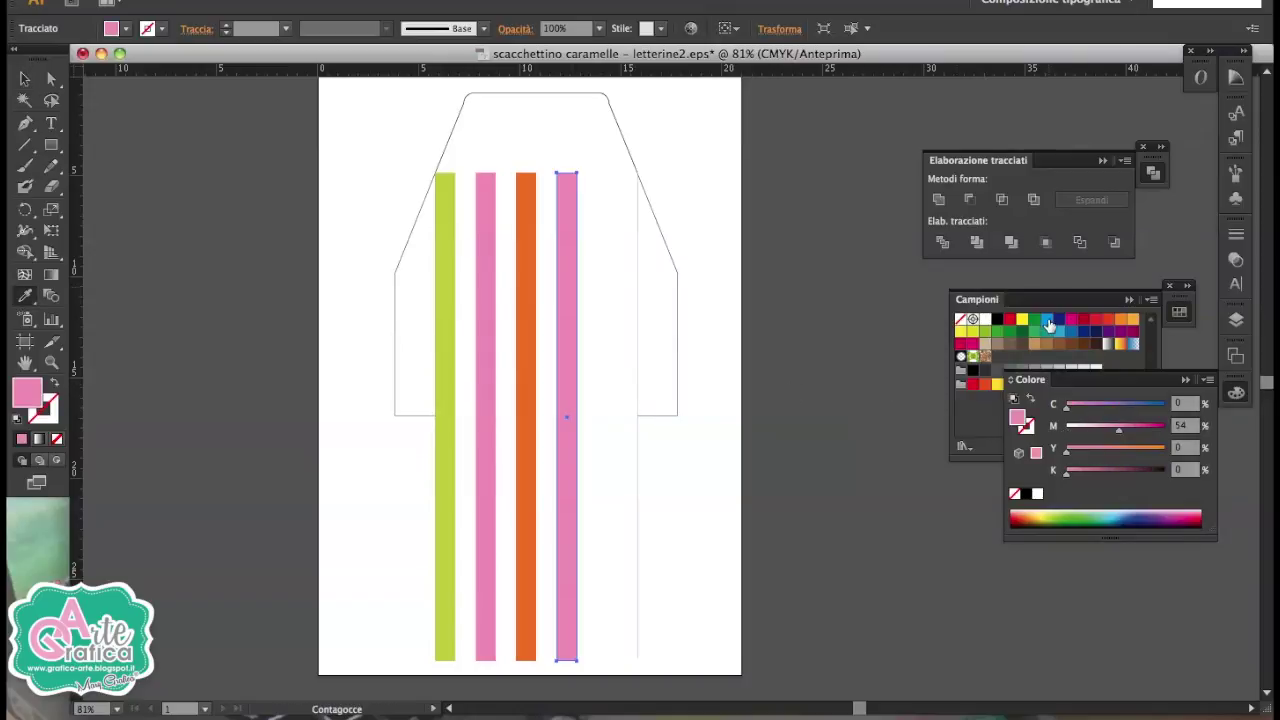
click(1048, 322)
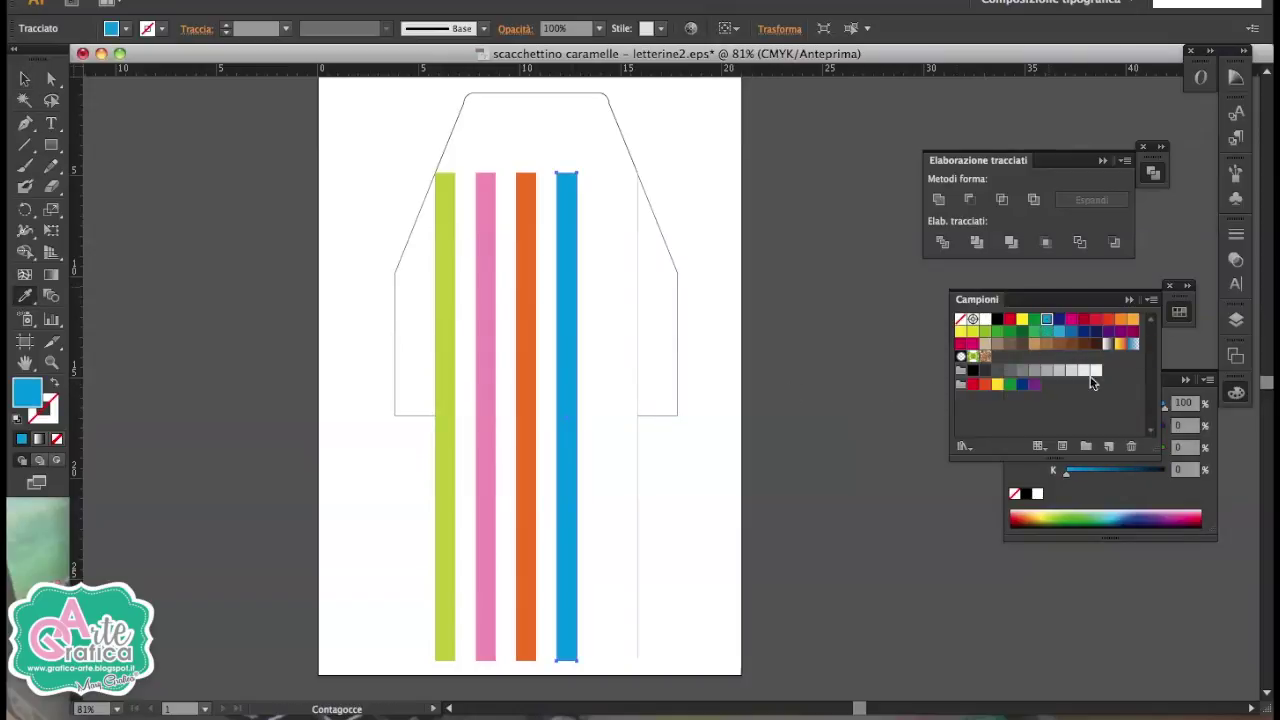
key(i)
click(442, 320)
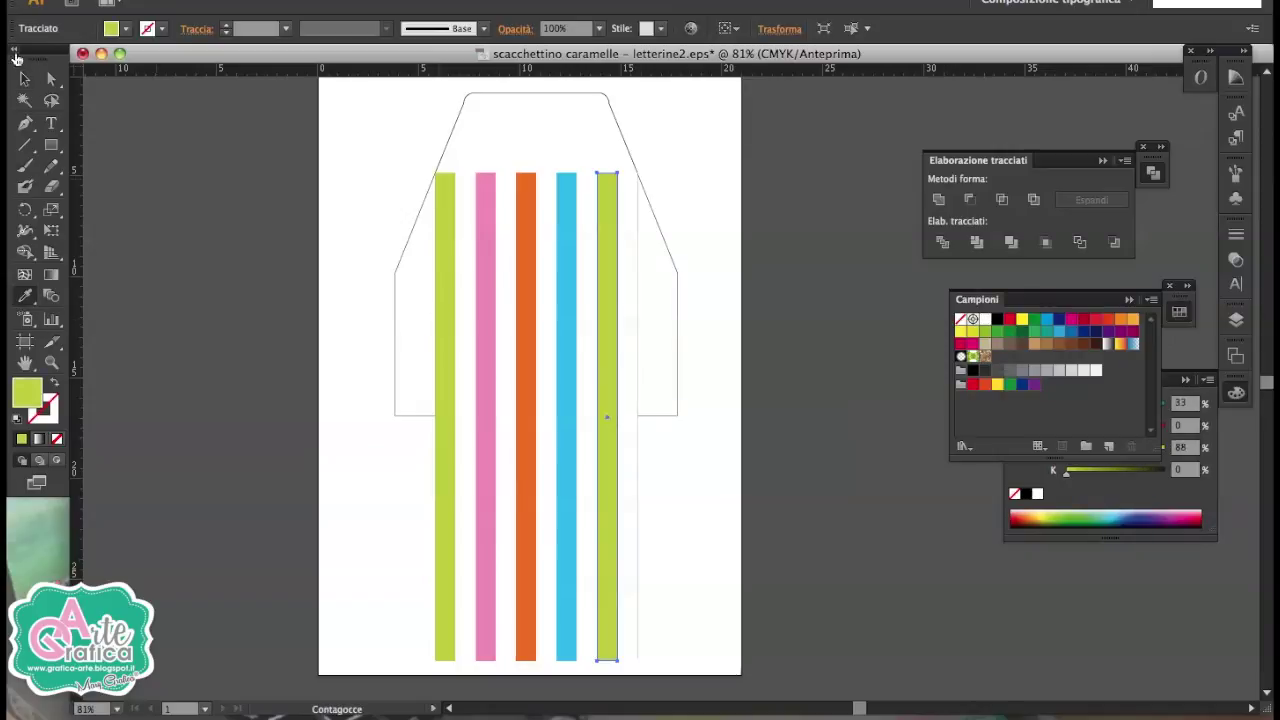
click(25, 78)
click(331, 245)
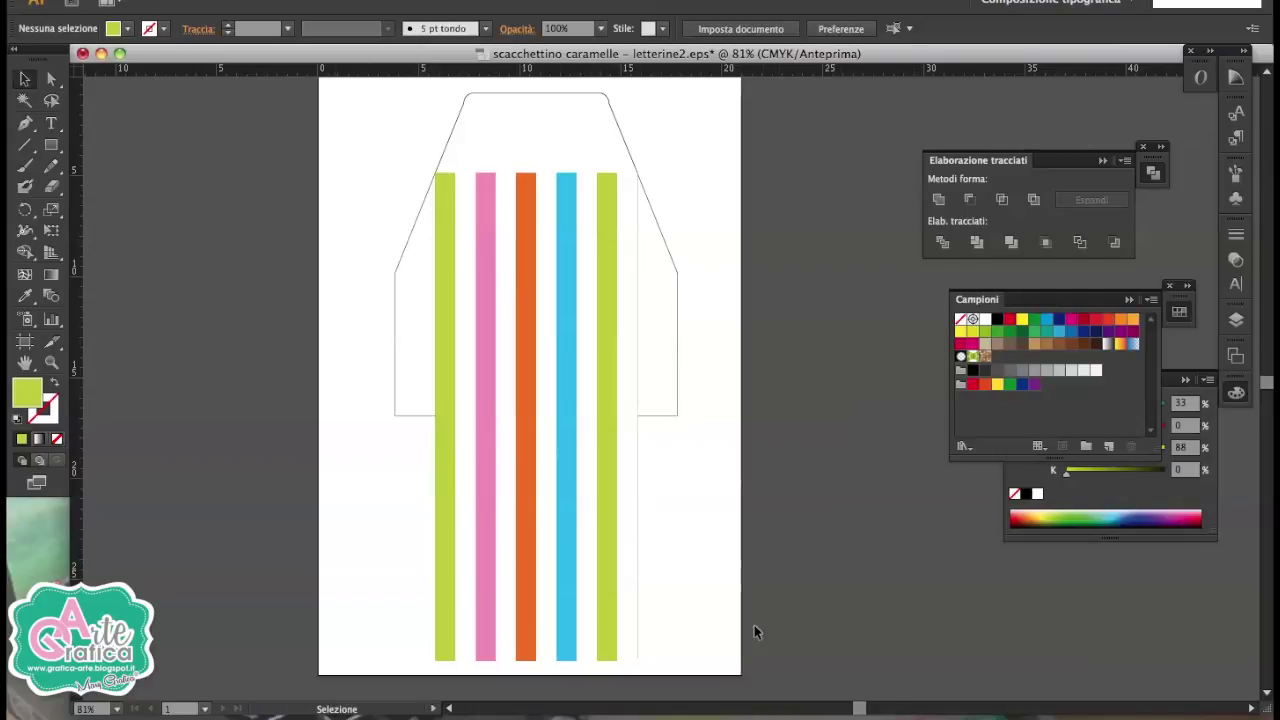
click(443, 556)
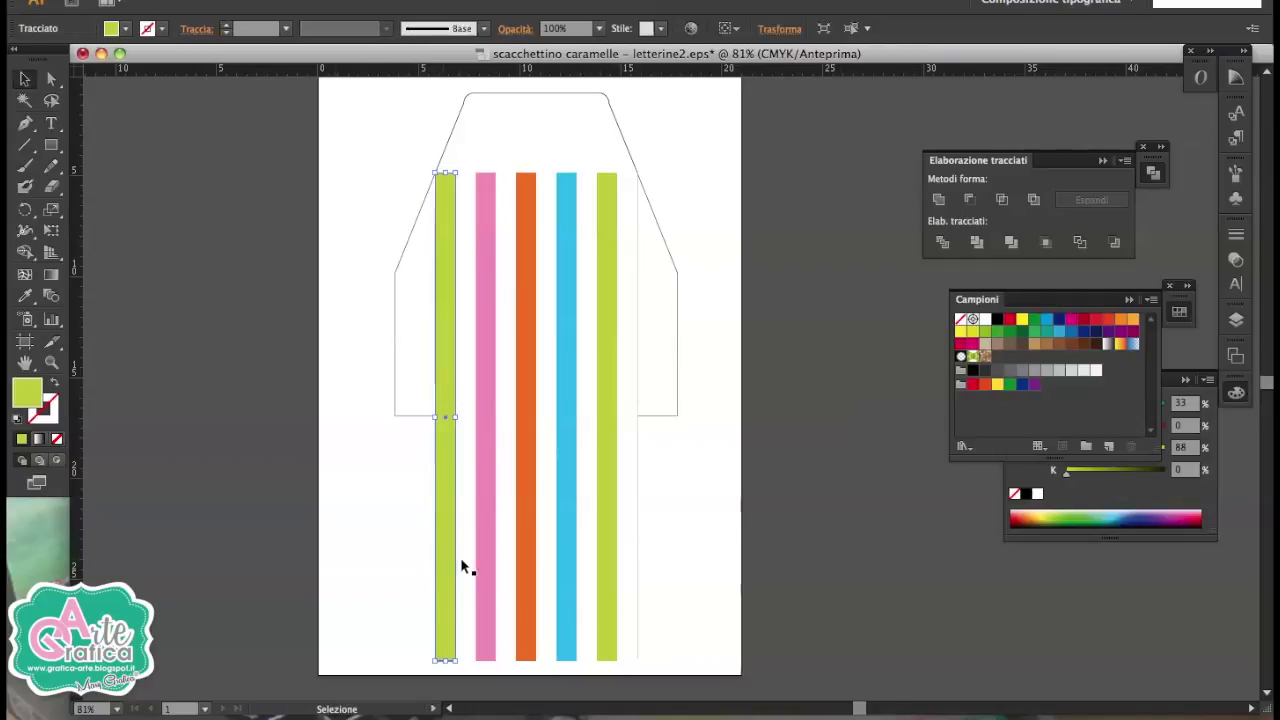
Group all coloured and white strips and send the group to the back.
shift+click(486, 565)
shift+click(506, 567)
shift+click(526, 570)
shift+click(567, 576)
shift+click(607, 580)
shift+click(623, 582)
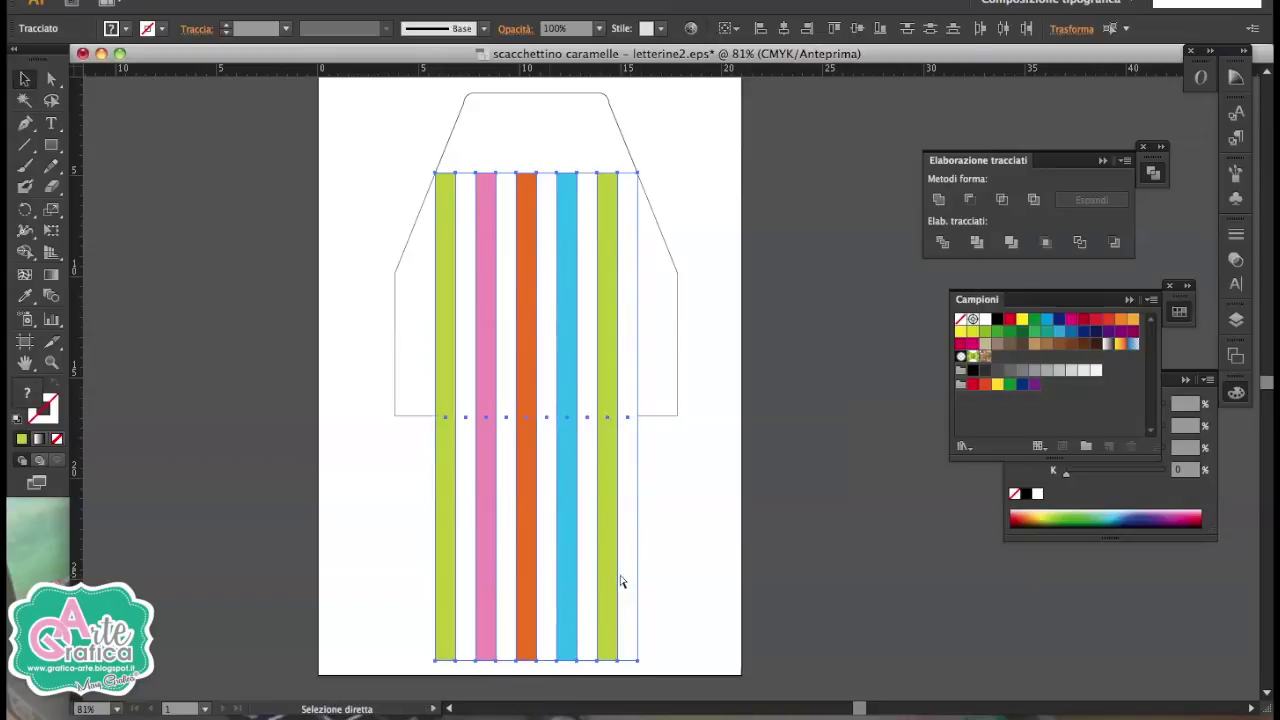
key(ctrl+g)
right_click(596, 525)
mouse_move(636, 669)
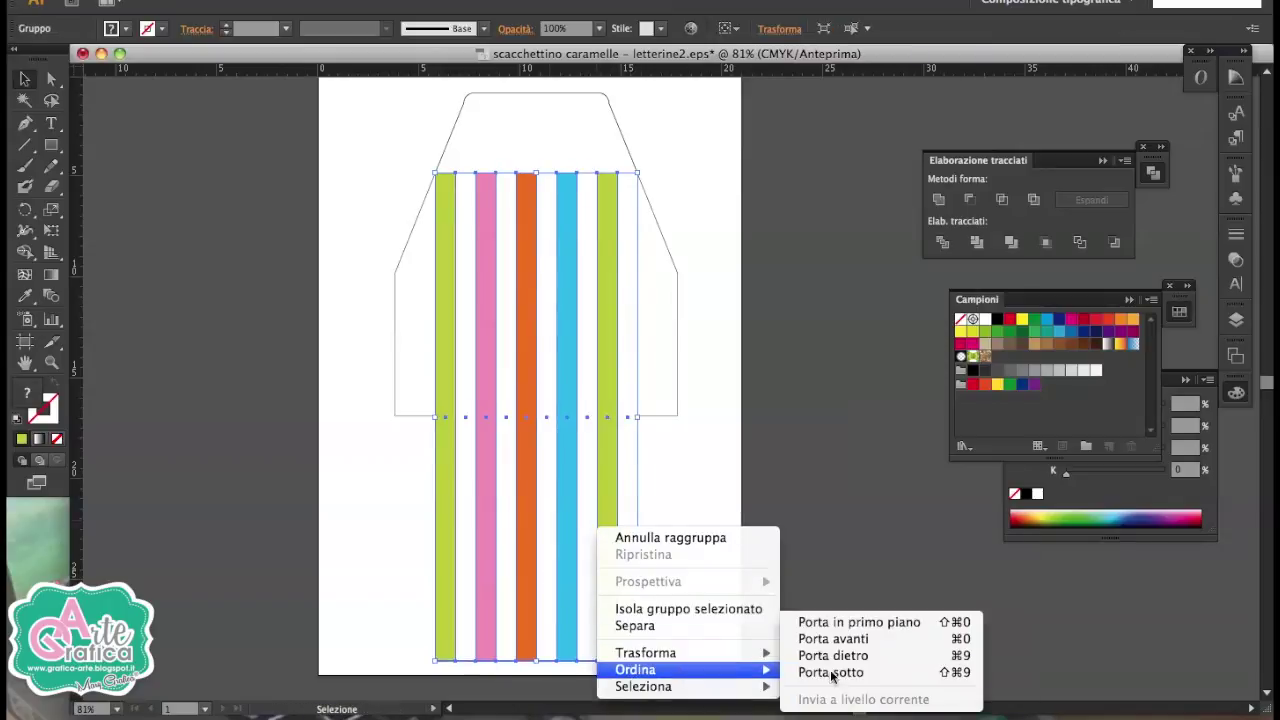
click(830, 674)
Set the upper and lower bag panels' fill to None so the stripes show through.
click(282, 495)
key(a)
click(488, 417)
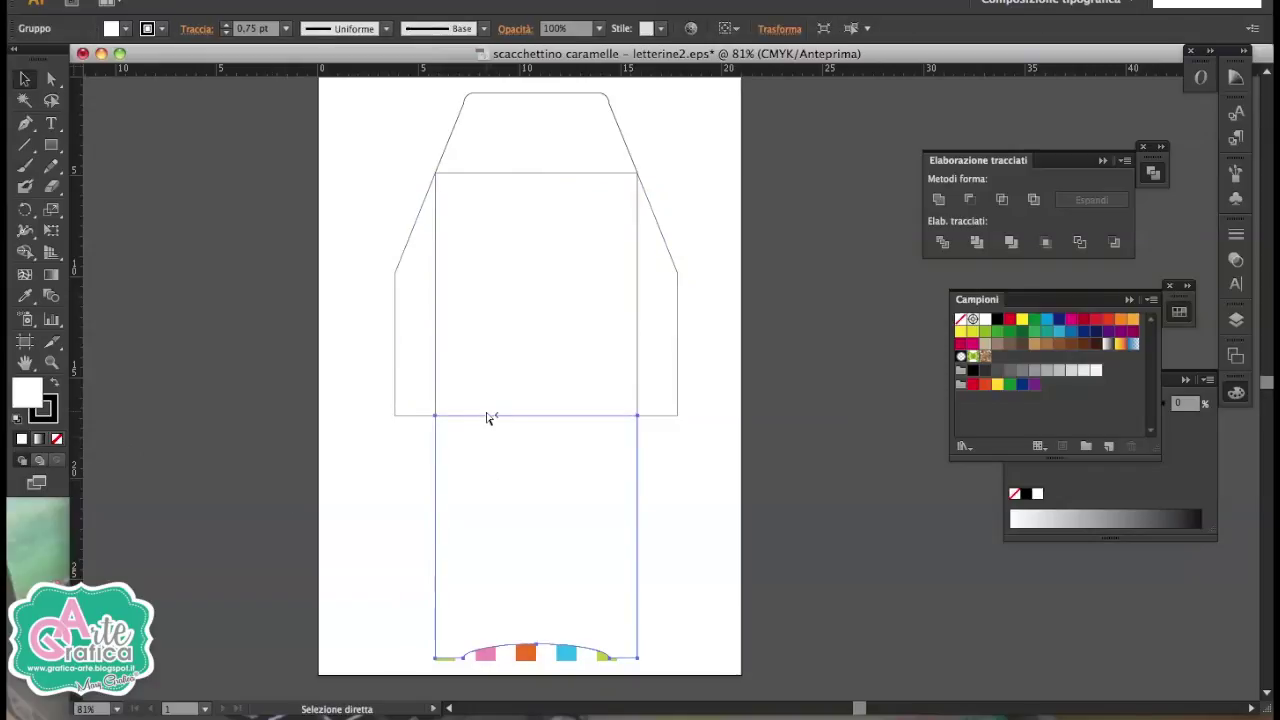
key(v)
shift+click(503, 386)
click(57, 440)
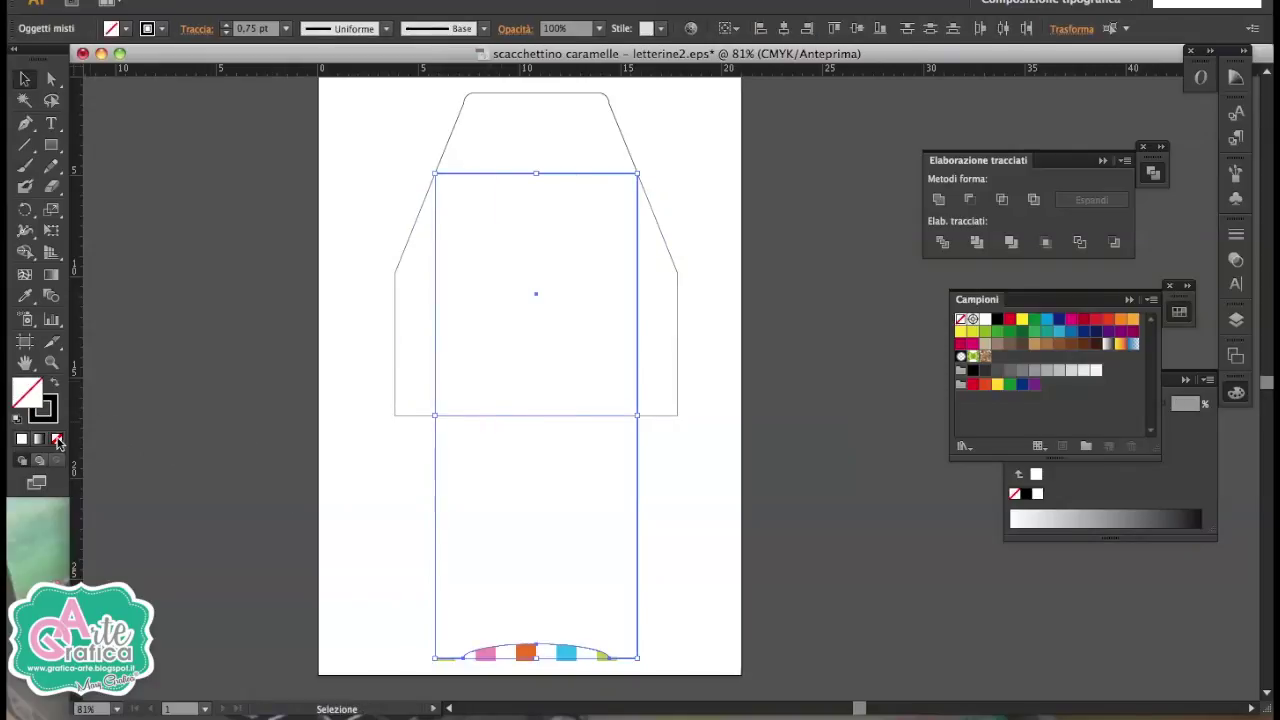
click(344, 387)
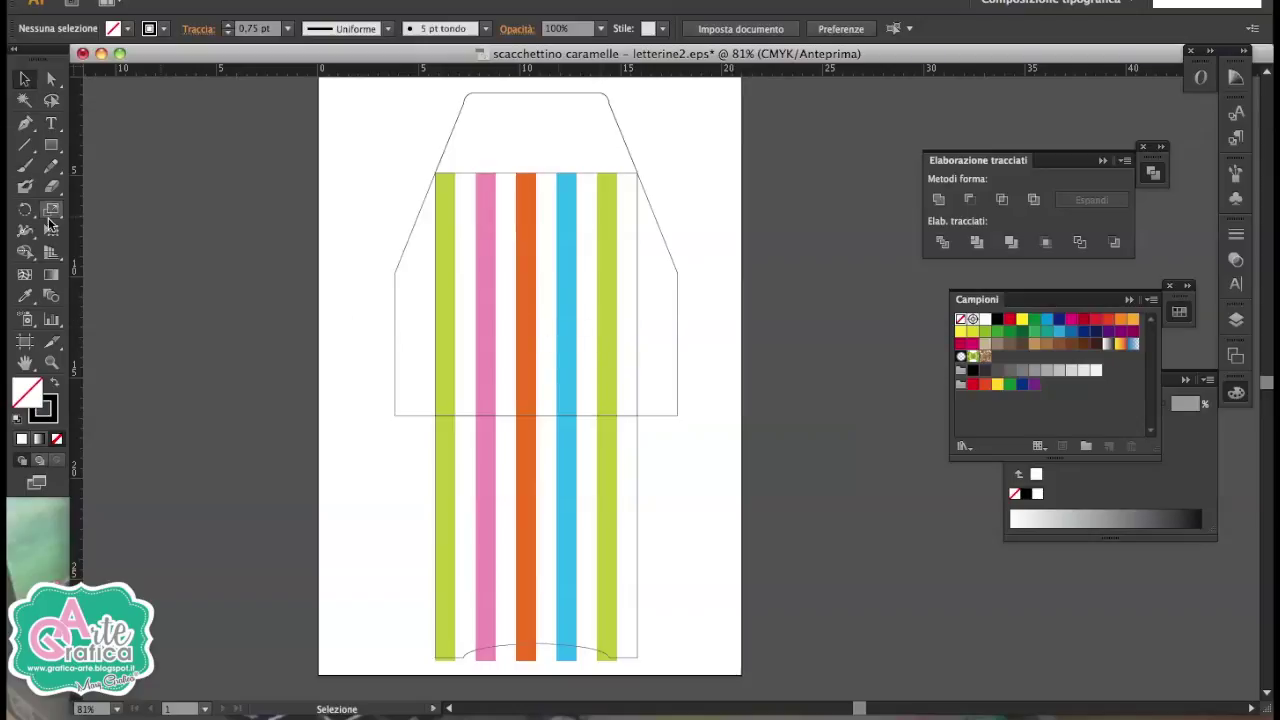
Draw a circle with the Ellipse Tool and move it over the striped panel.
drag(52, 145, 100, 192)
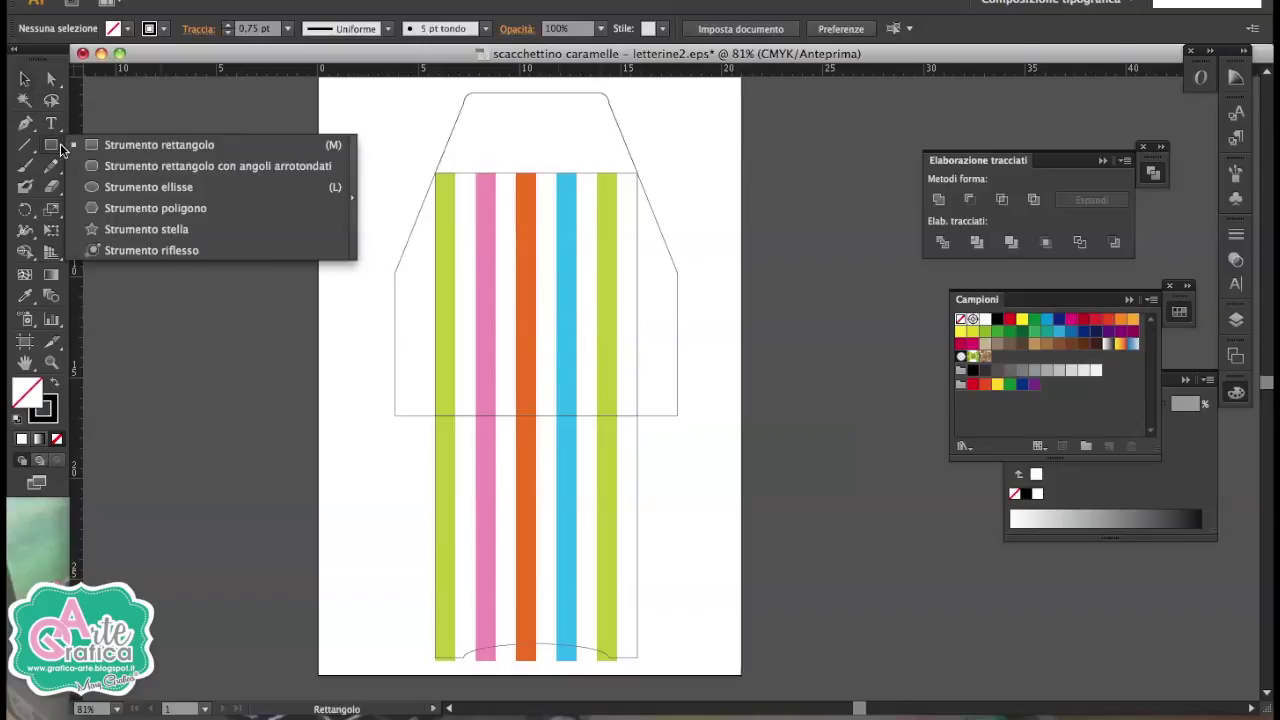
click(101, 191)
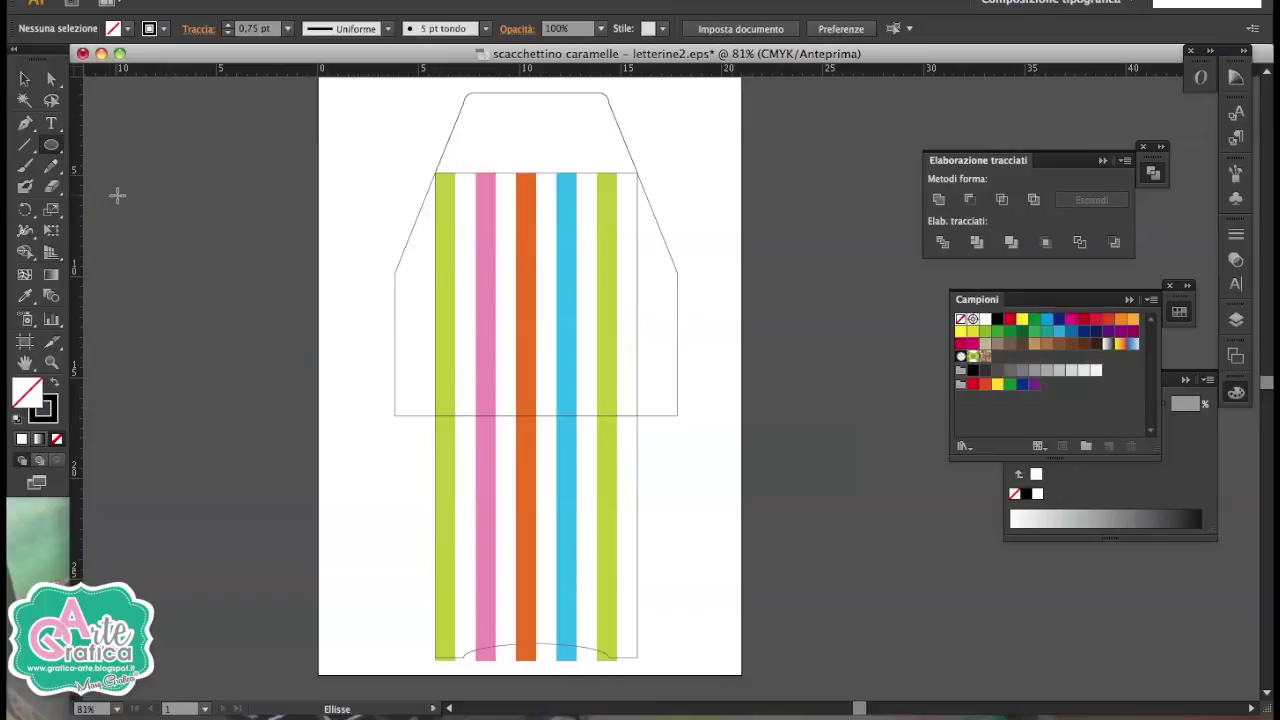
drag(202, 231, 360, 320)
key(v)
mouse_move(333, 275)
mouse_down()
mouse_move(597, 275)
mouse_move(588, 266)
mouse_up()
Add a horizontal guide and a vertical guide at the bag's centre.
key(a)
click(638, 335)
click(634, 418)
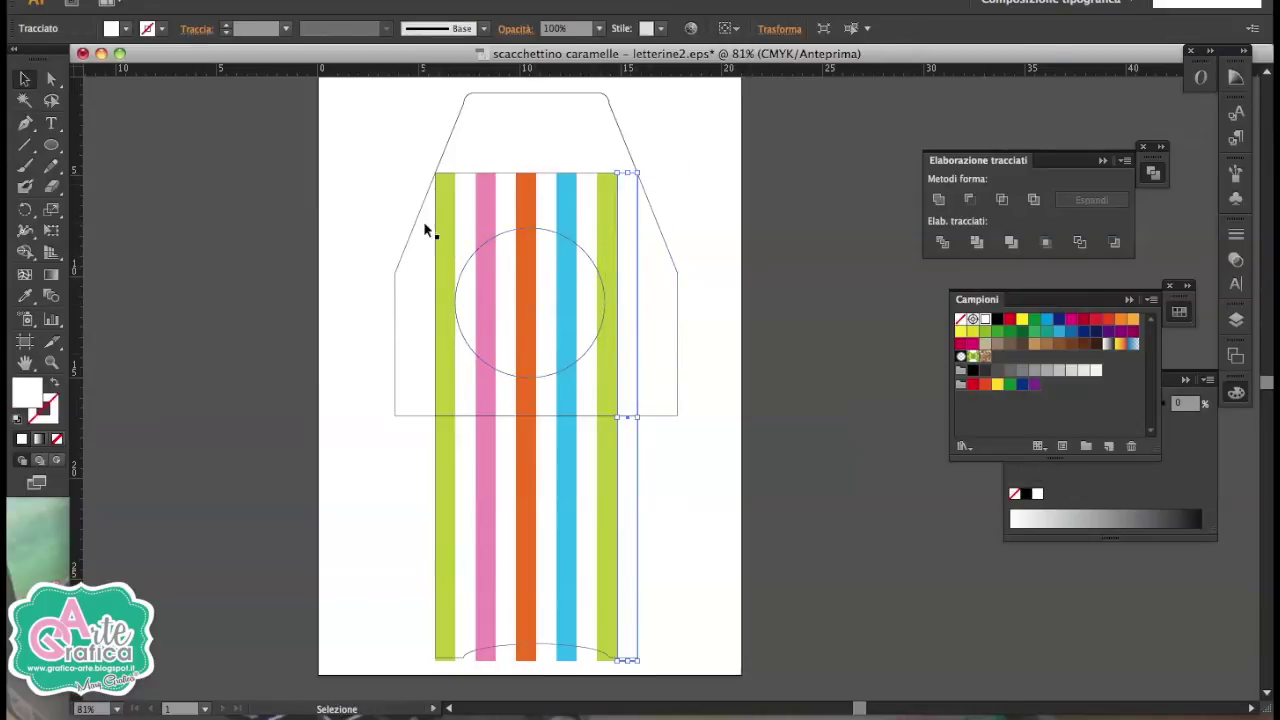
drag(429, 186, 410, 410)
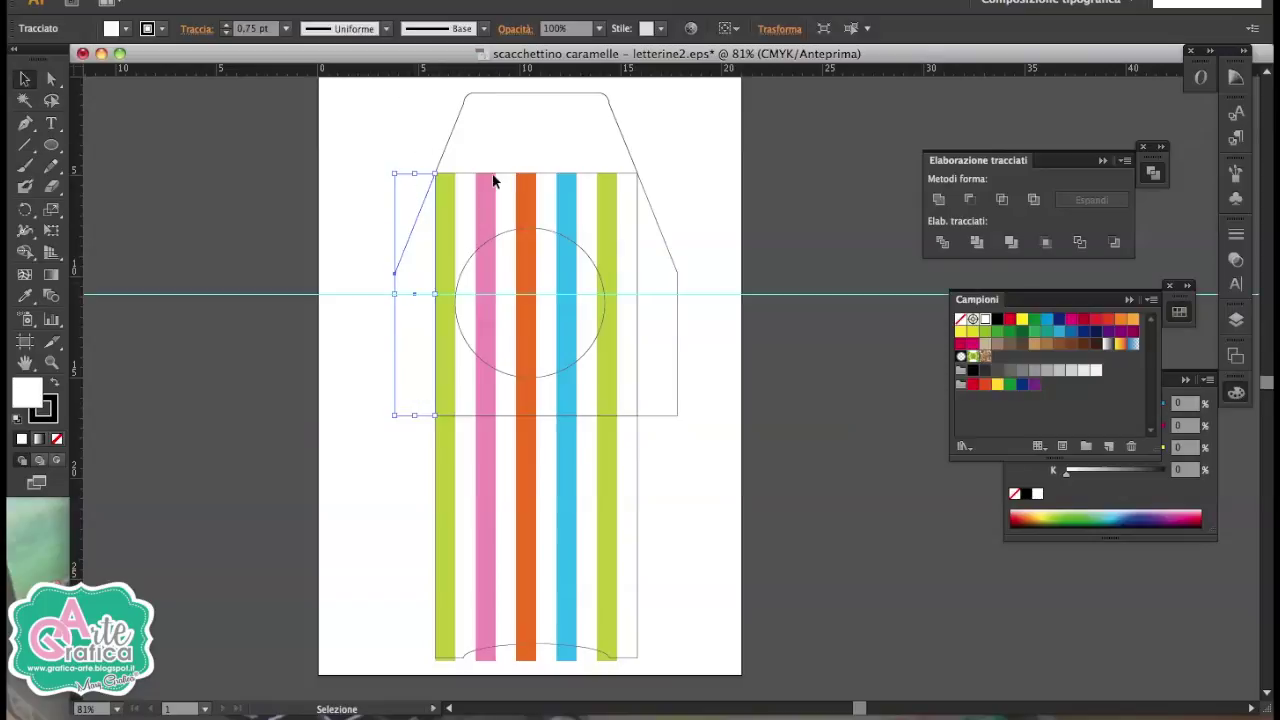
click(526, 157)
key(a)
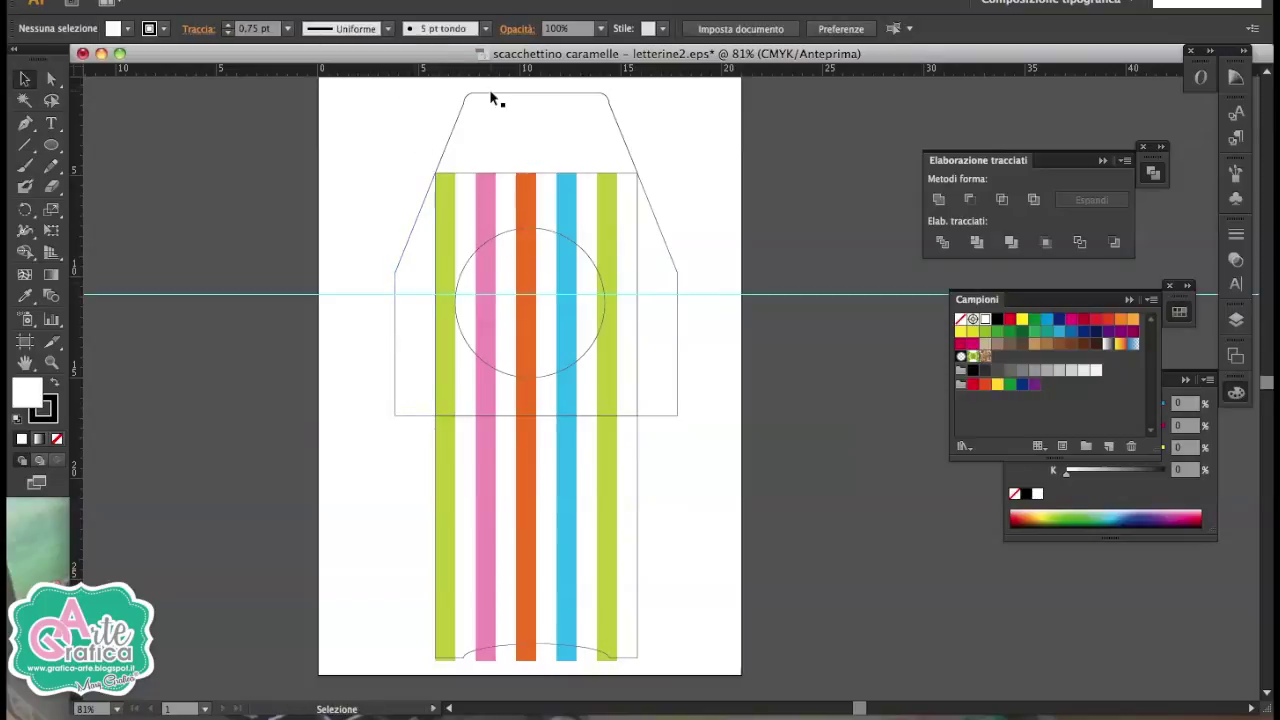
click(493, 94)
drag(76, 160, 535, 190)
Nudge the circle into place, remove its stroke, fill it white, and shrink it slightly.
click(601, 284)
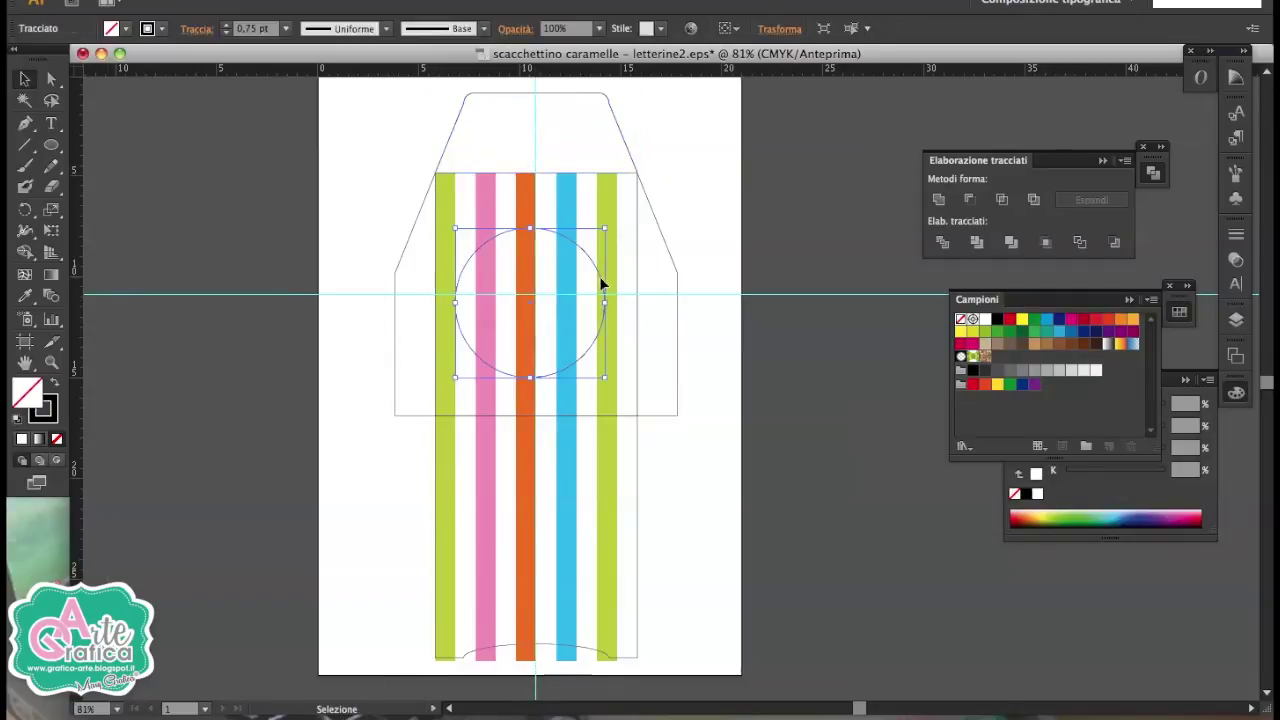
key(Up)
key(Up)
key(Up)
key(Right)
key(Right)
key(Right)
key(Up)
key(Up)
click(44, 412)
click(56, 438)
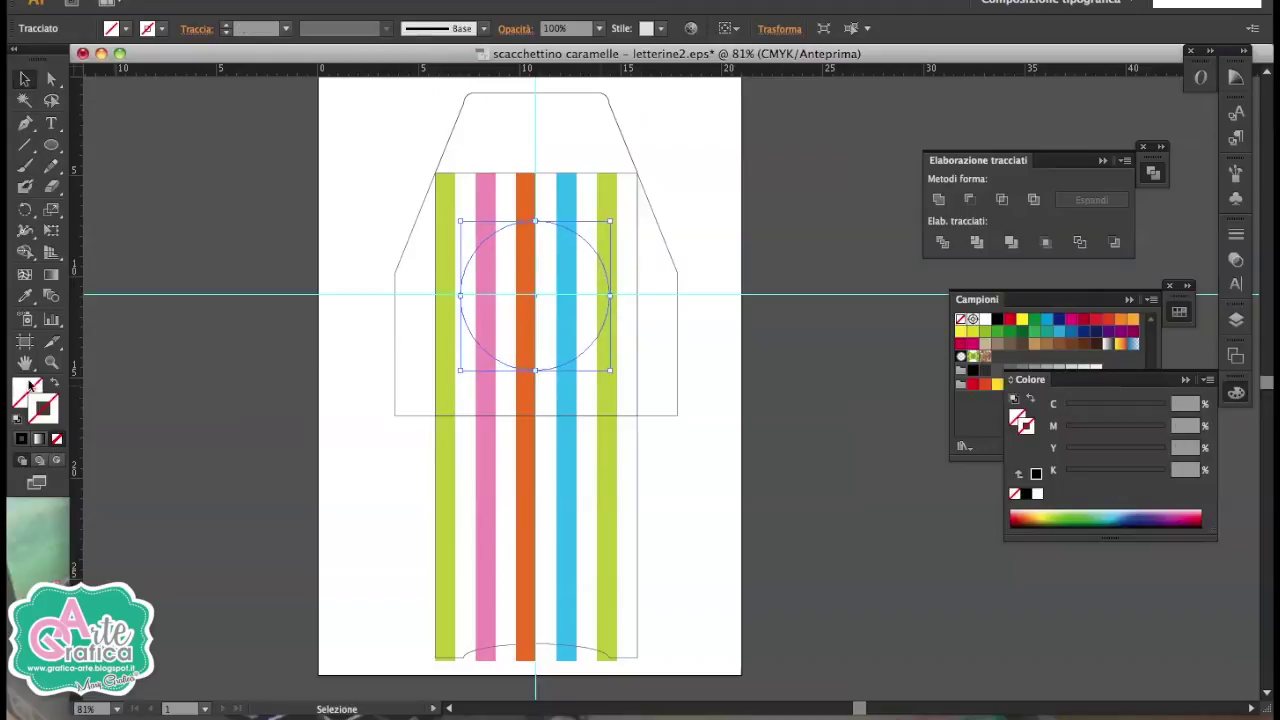
click(1036, 493)
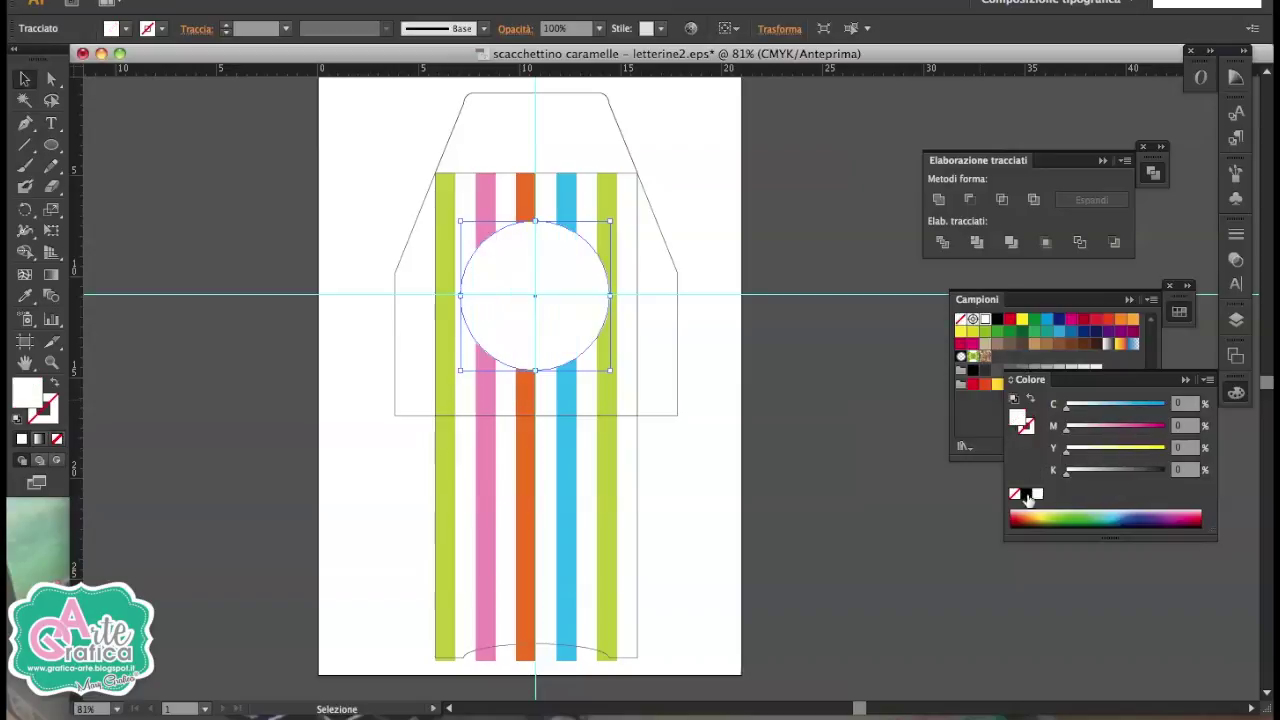
click(832, 367)
click(537, 275)
key(a)
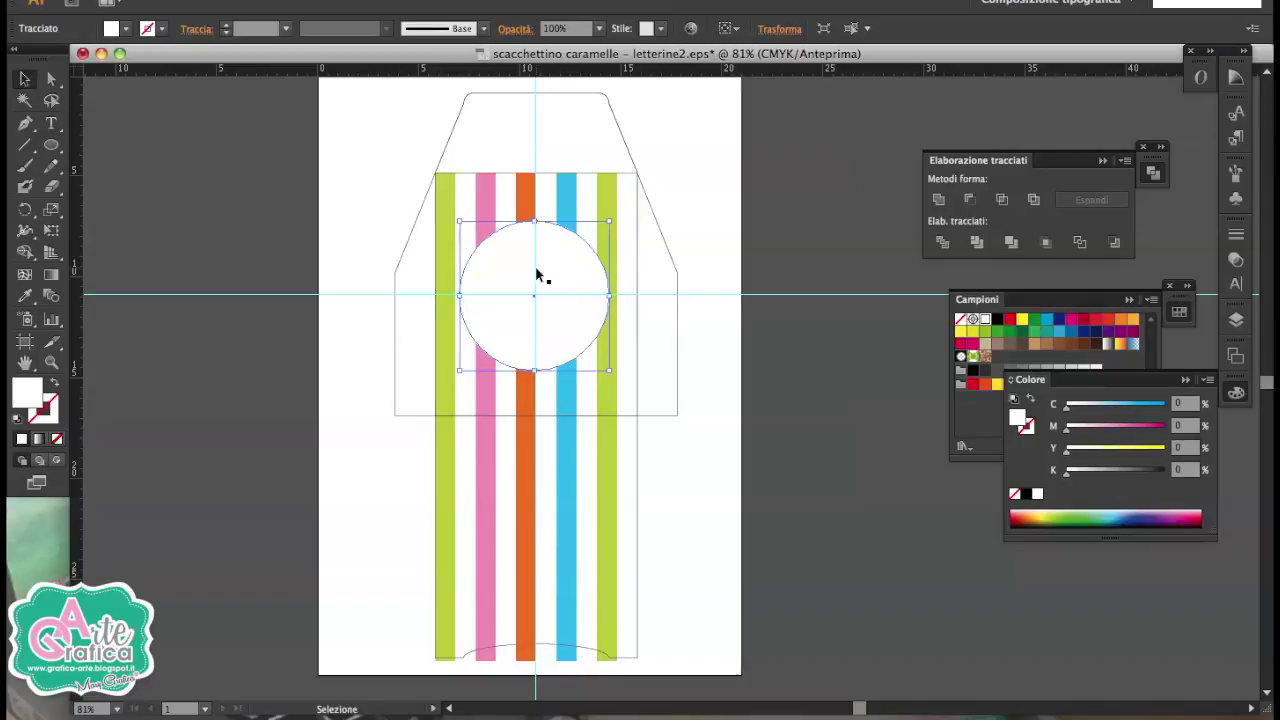
drag(533, 220, 531, 233)
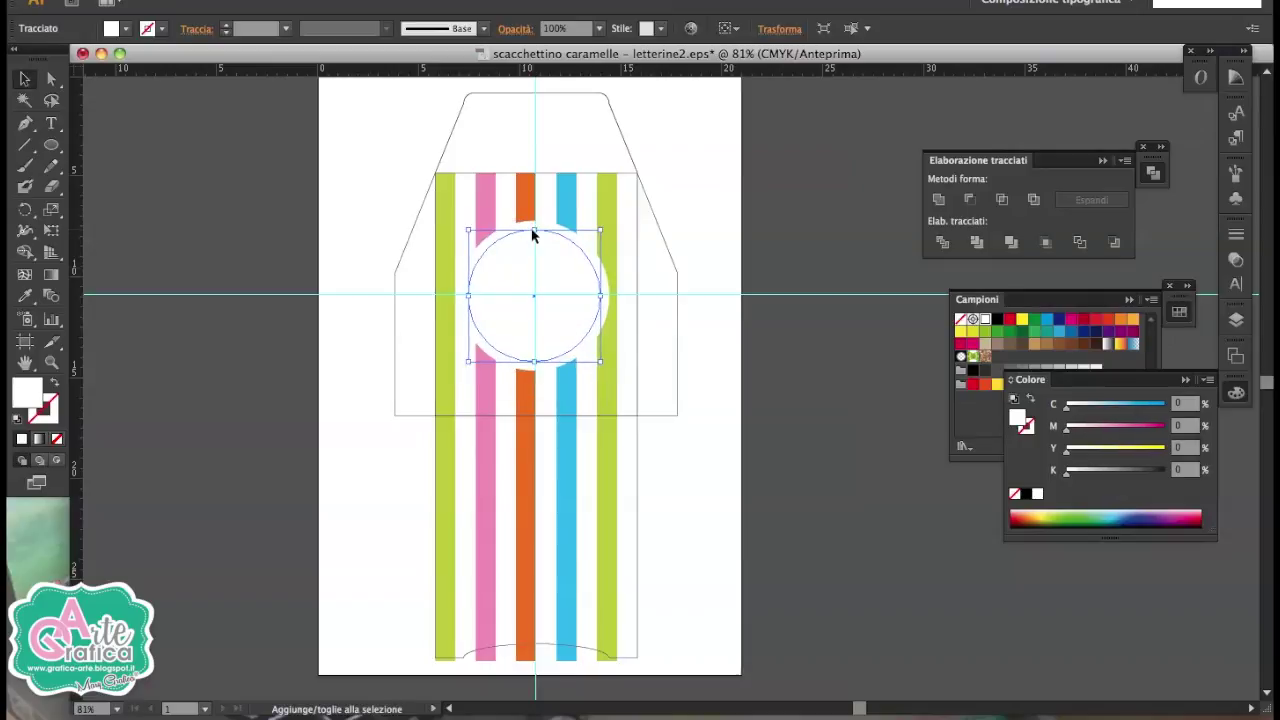
Bring the white circle to the front and give it a 1 pt dashed stroke with 4 pt dashes and gaps.
right_click(531, 233)
mouse_move(633, 478)
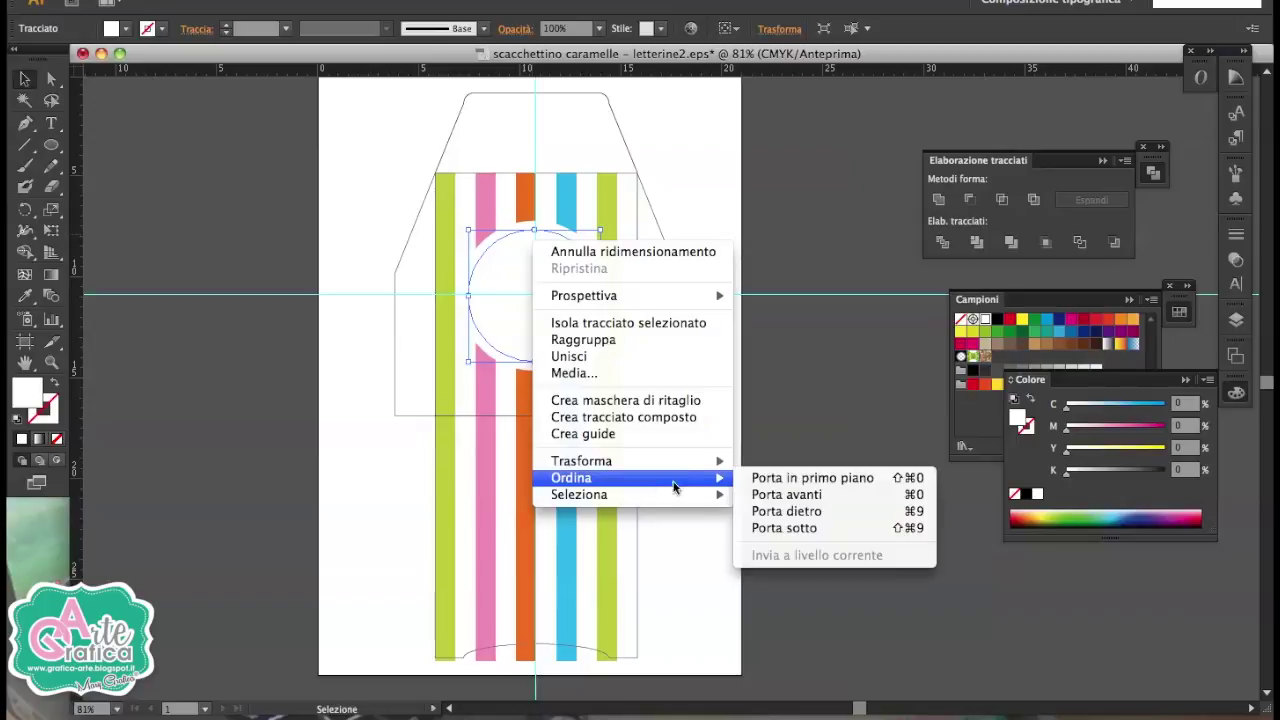
click(770, 477)
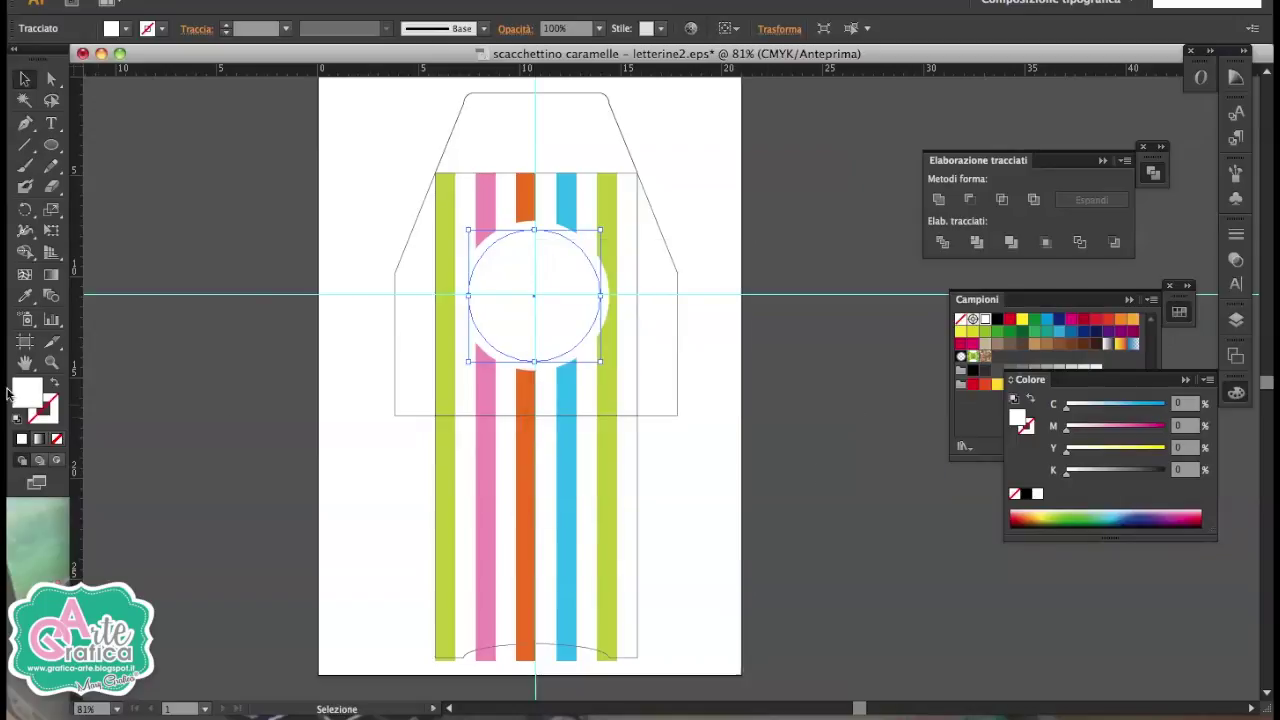
click(196, 28)
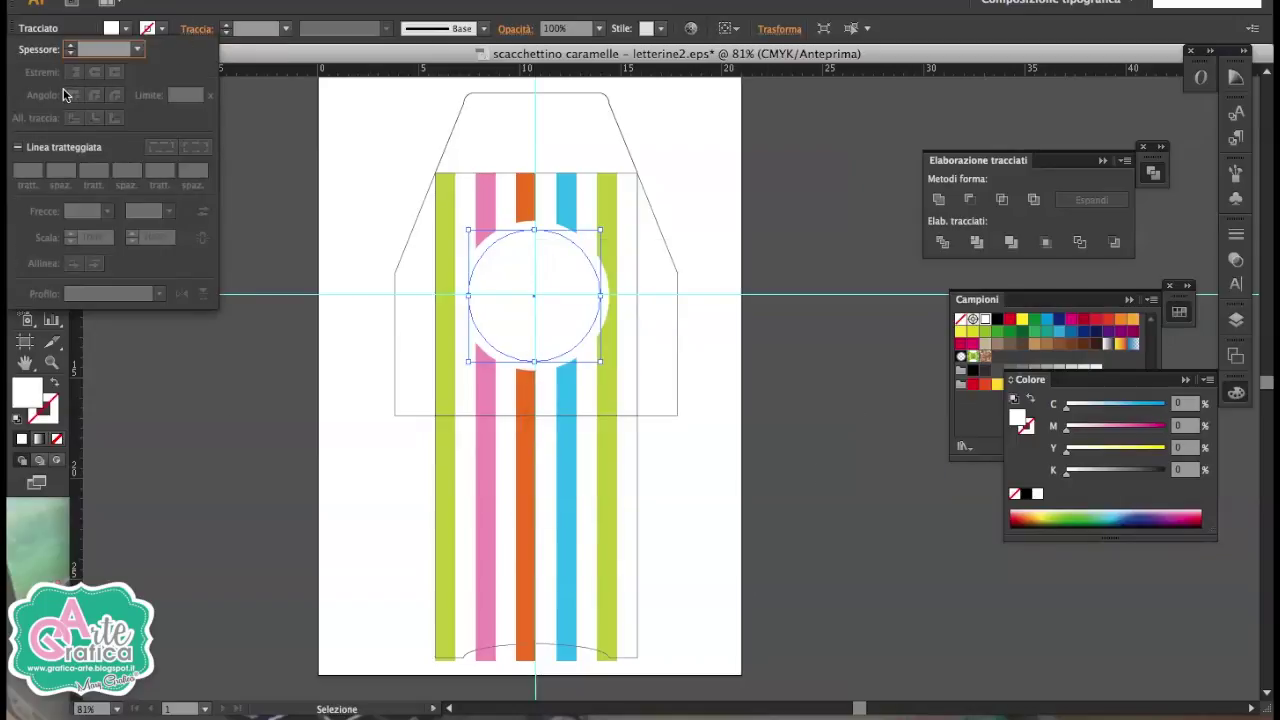
click(137, 48)
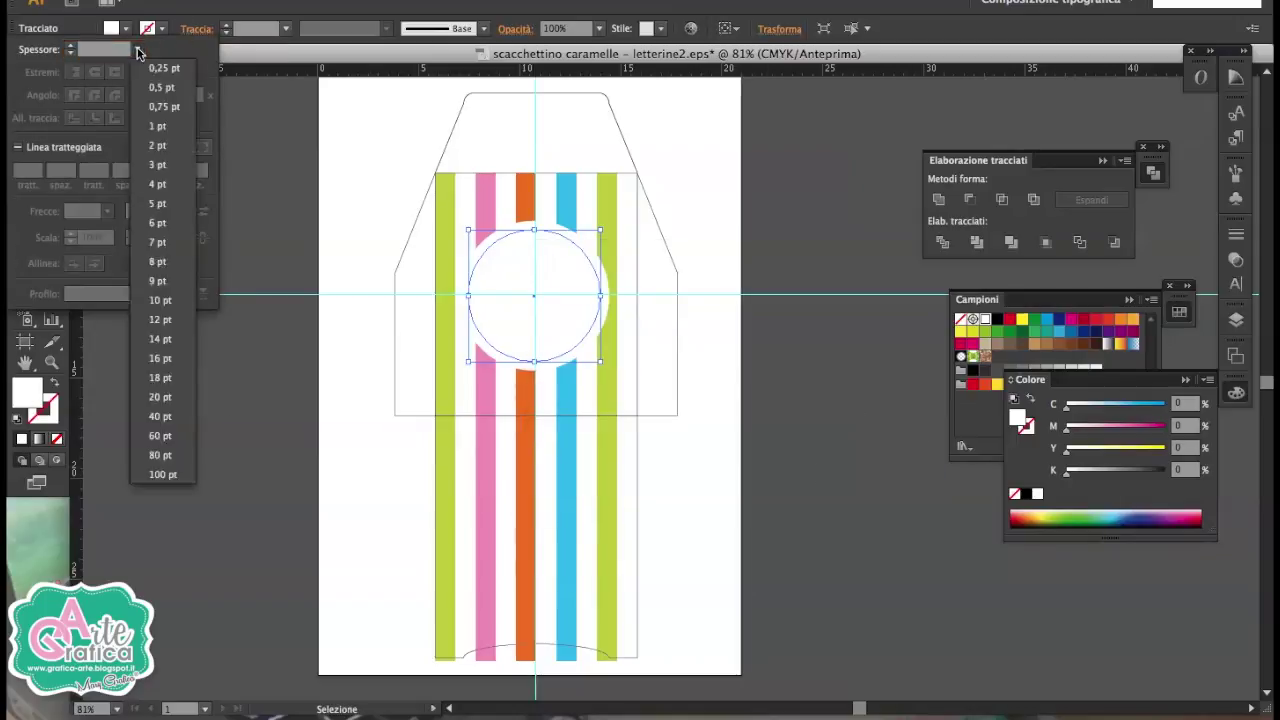
click(161, 121)
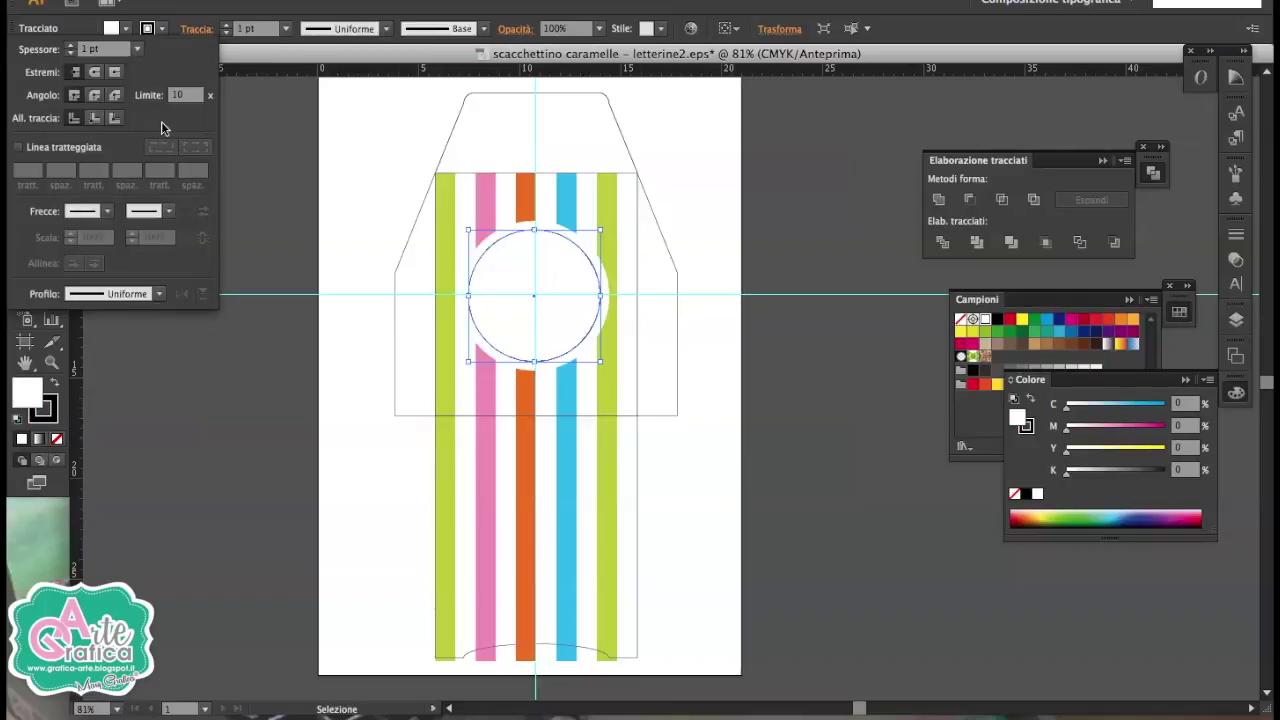
click(36, 150)
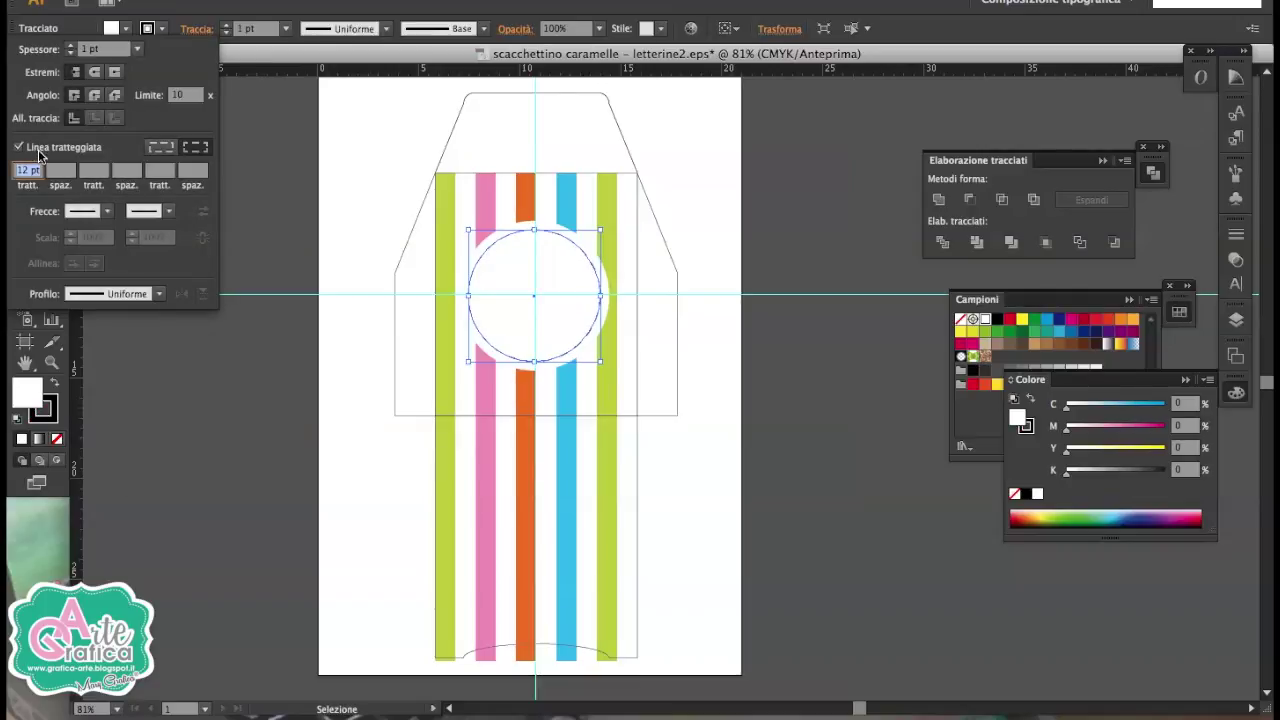
text(4	4	4	4)
click(320, 270)
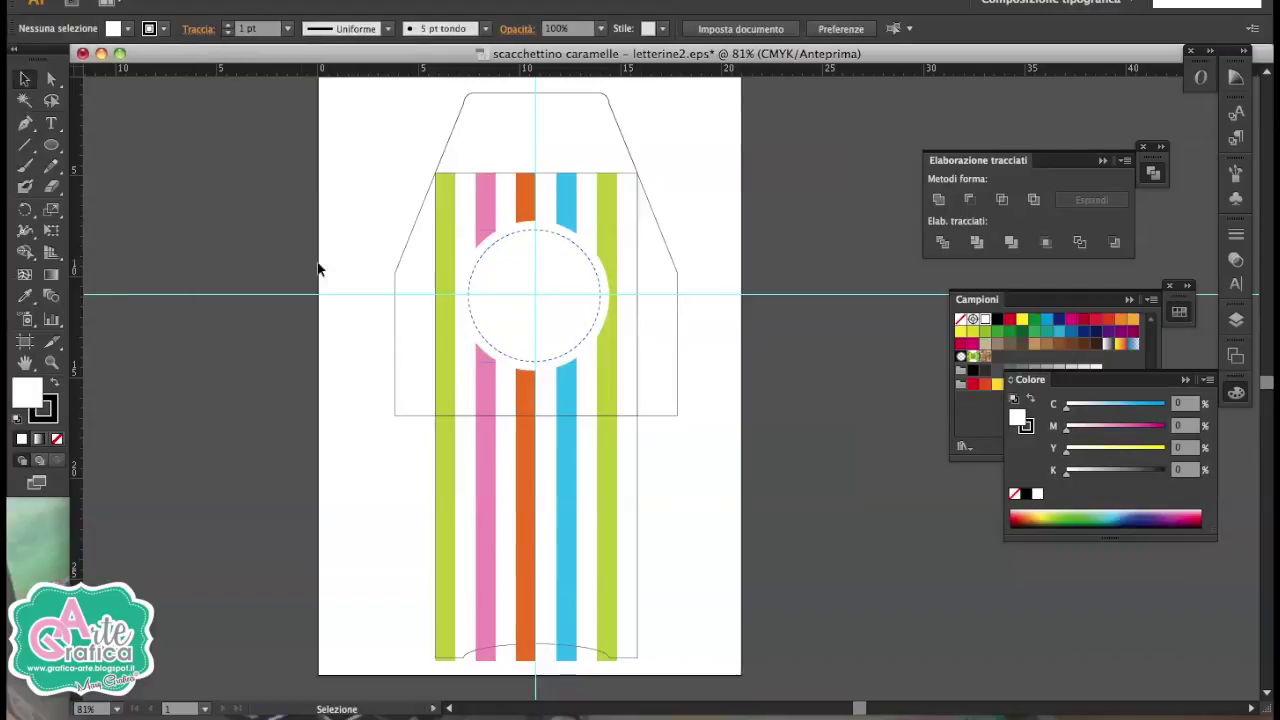
click(548, 237)
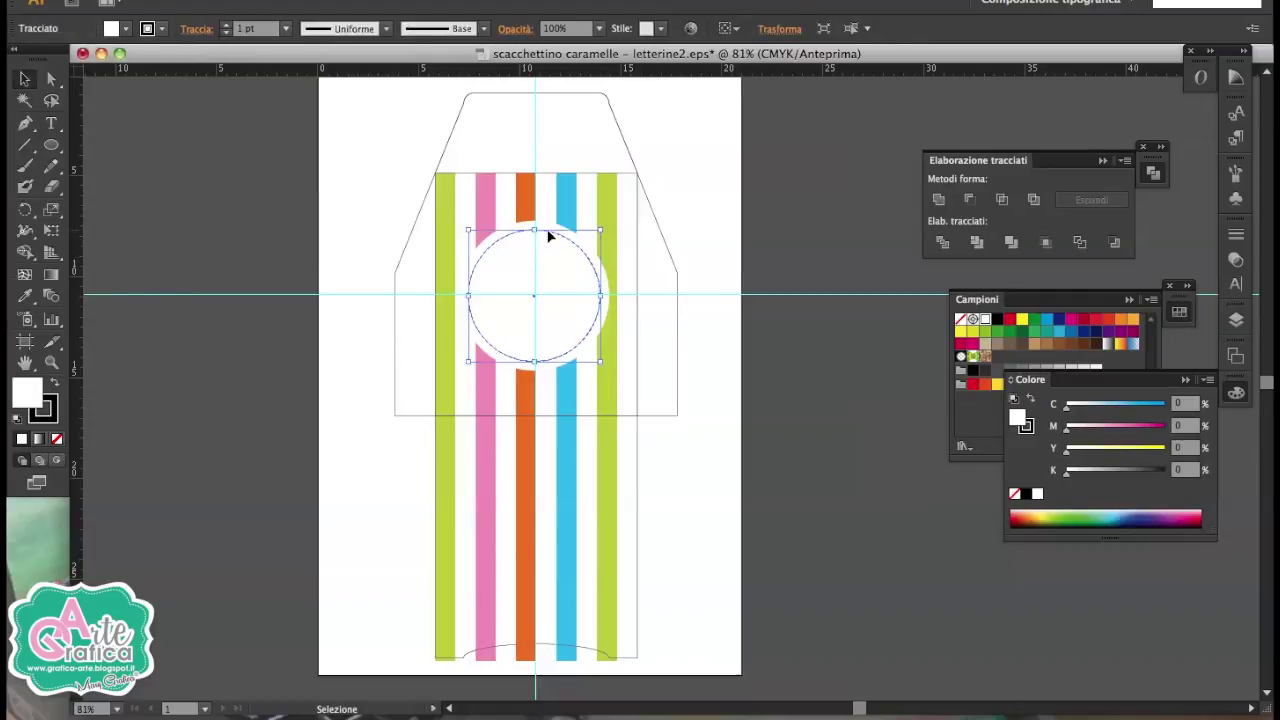
Colour the dashed circle's outline light green.
click(44, 412)
click(975, 410)
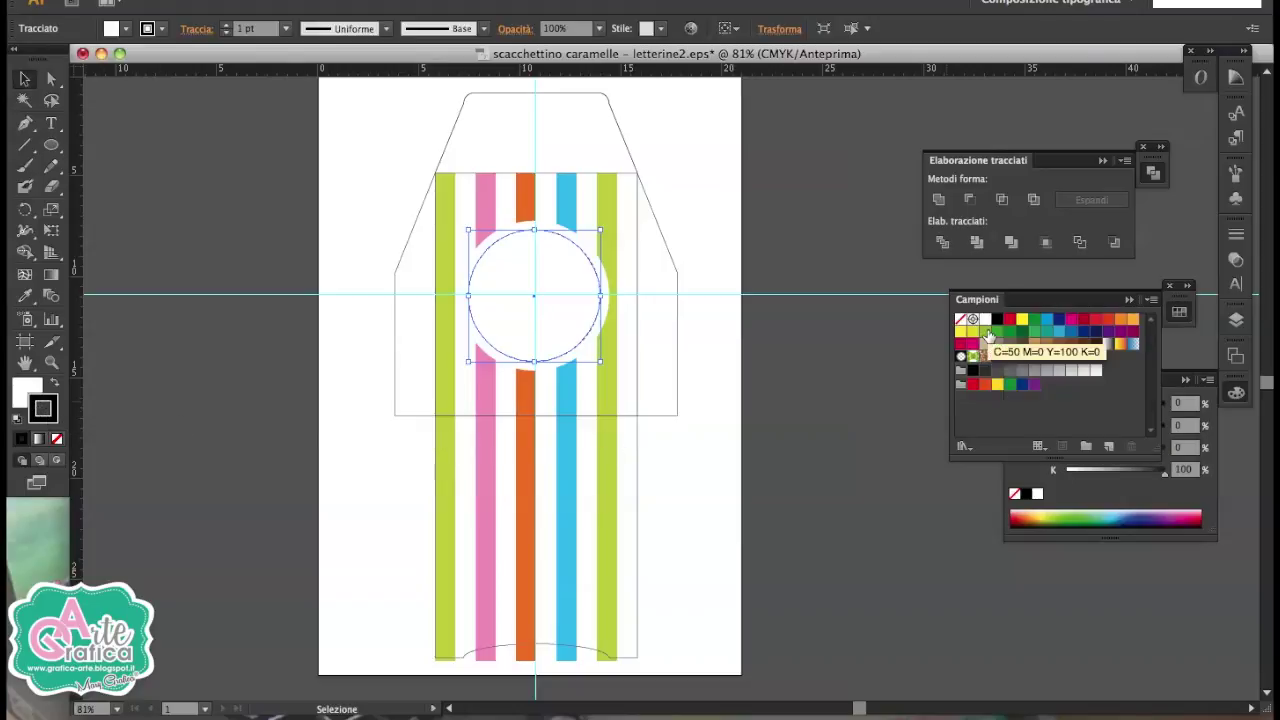
click(988, 333)
click(810, 345)
Give the larger circle a dark green outline and a pink fill sampled from a stripe.
click(507, 372)
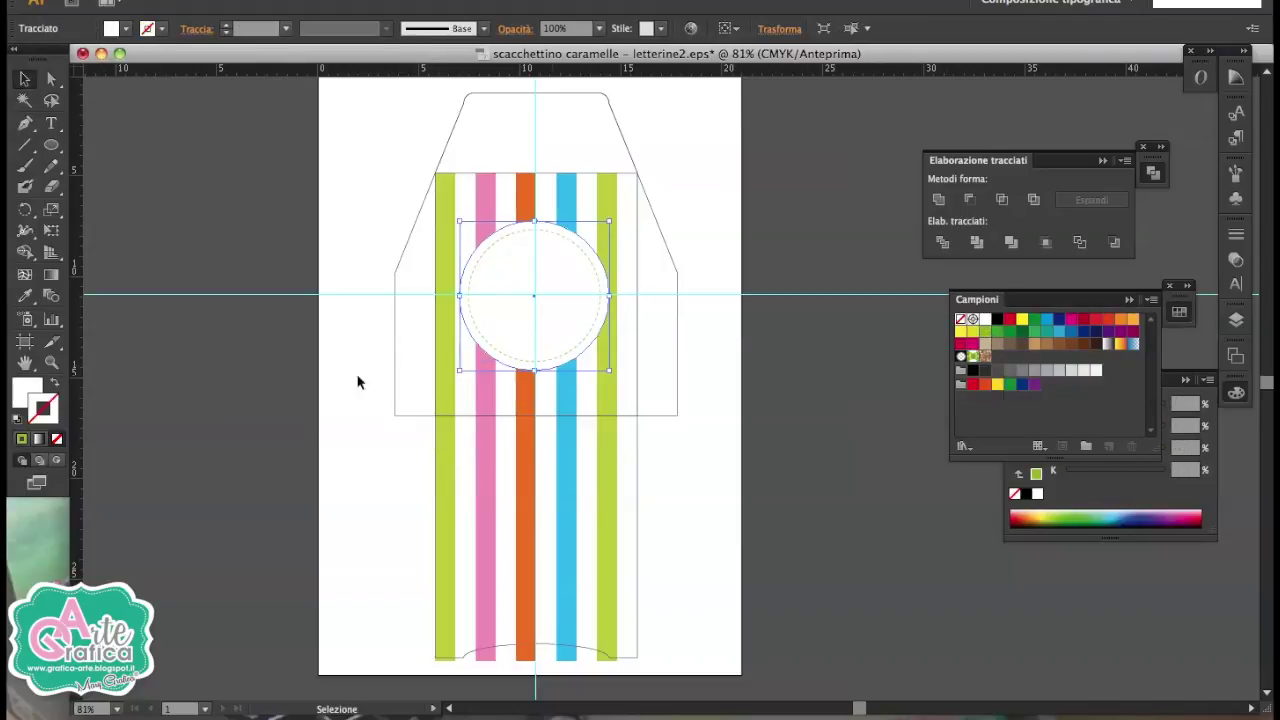
click(1023, 334)
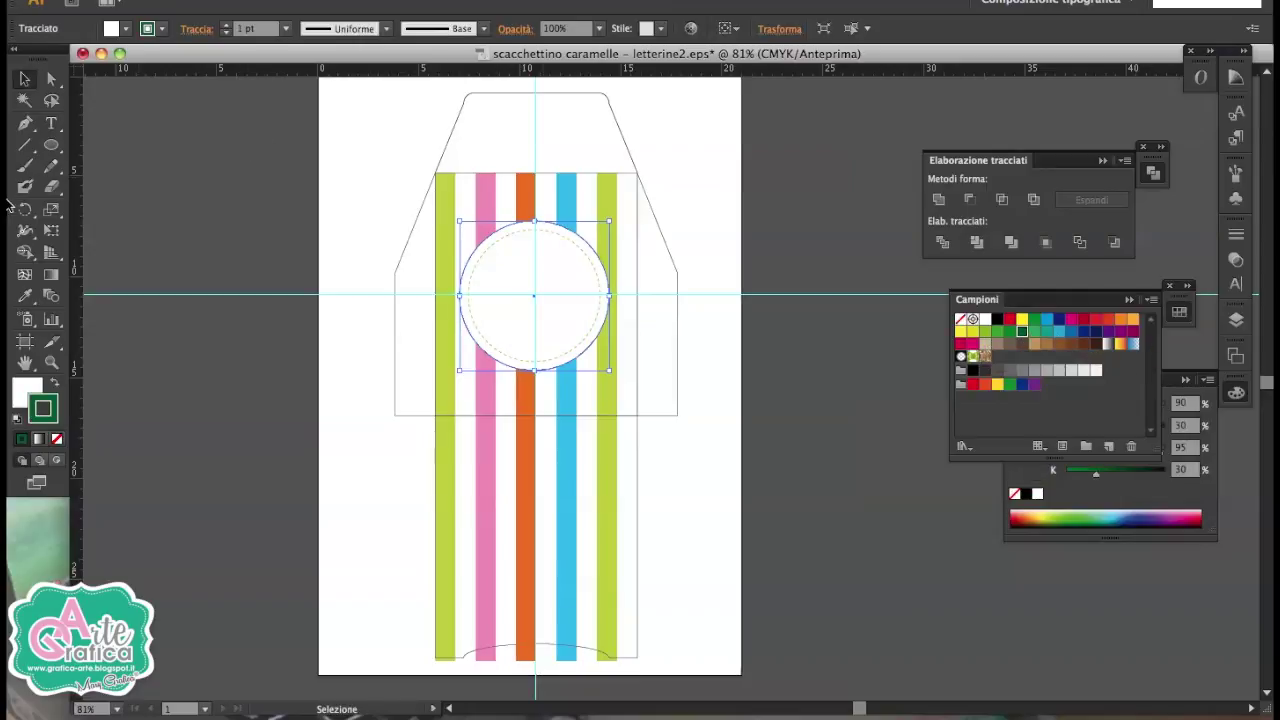
click(37, 295)
click(484, 186)
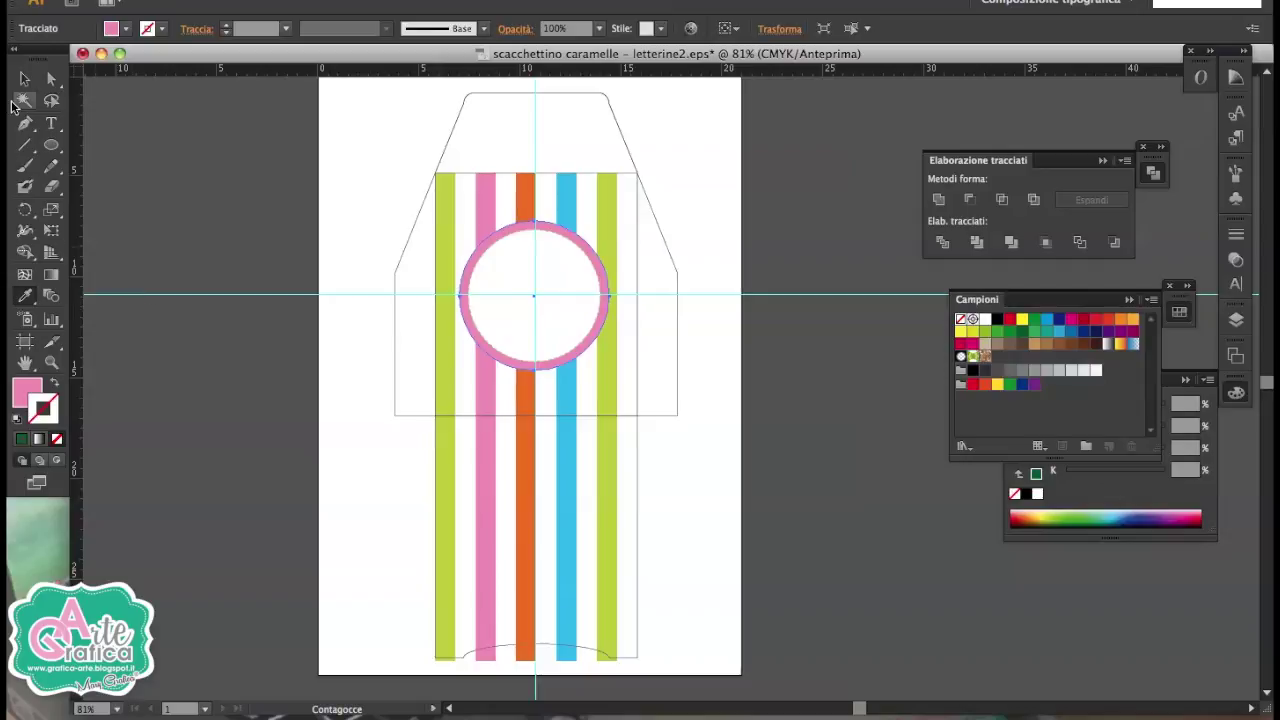
click(24, 80)
click(205, 270)
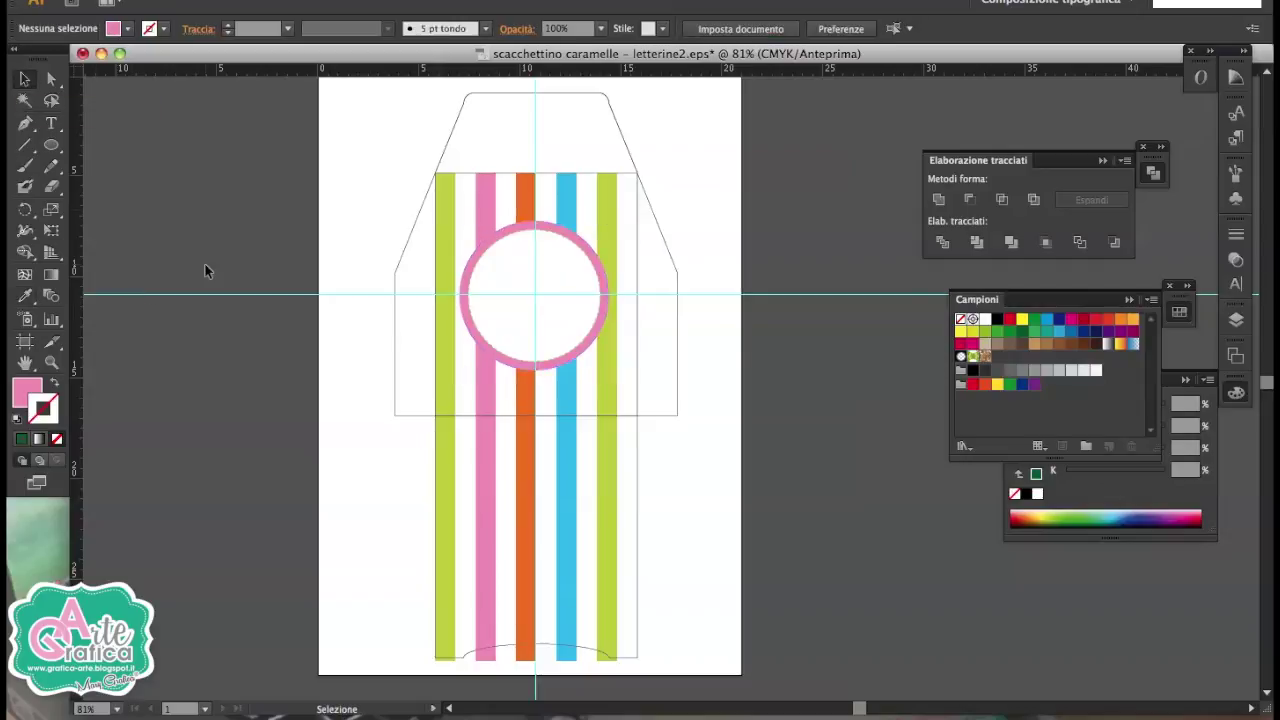
click(535, 285)
Thicken the larger circle's dark green outline to 6 pt.
click(227, 25)
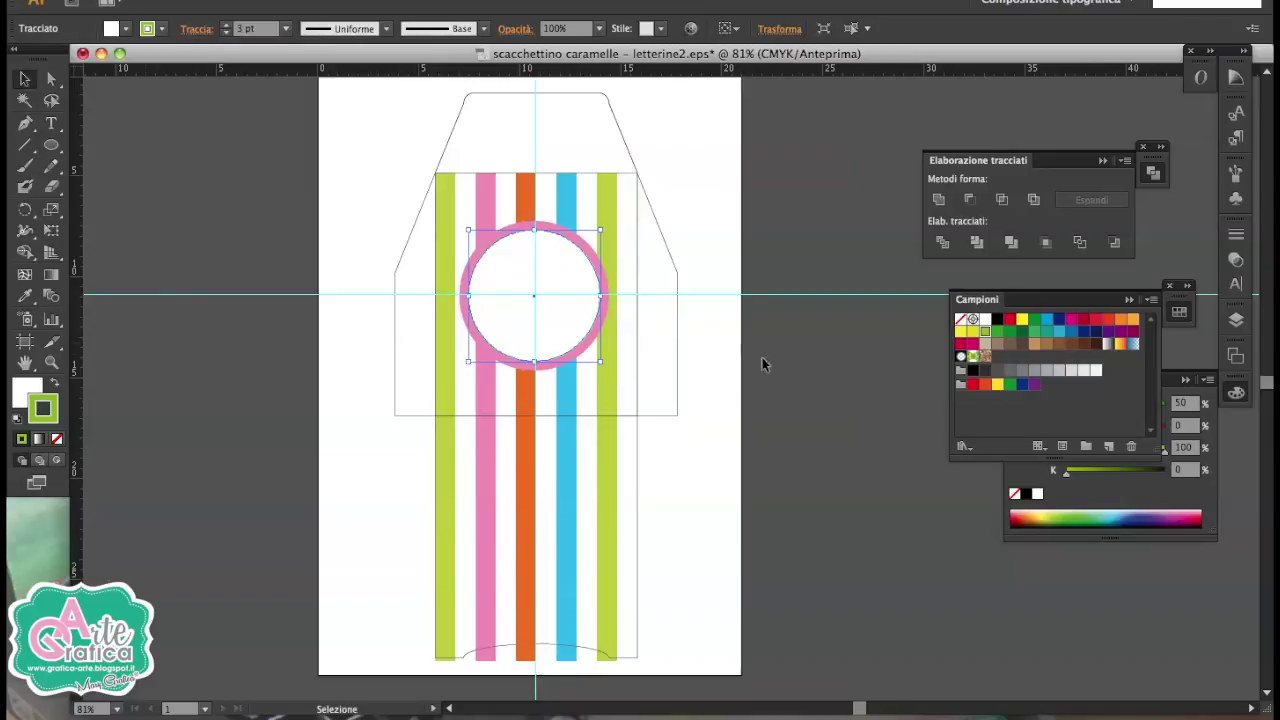
key(ctrl+z)
key(ctrl+z)
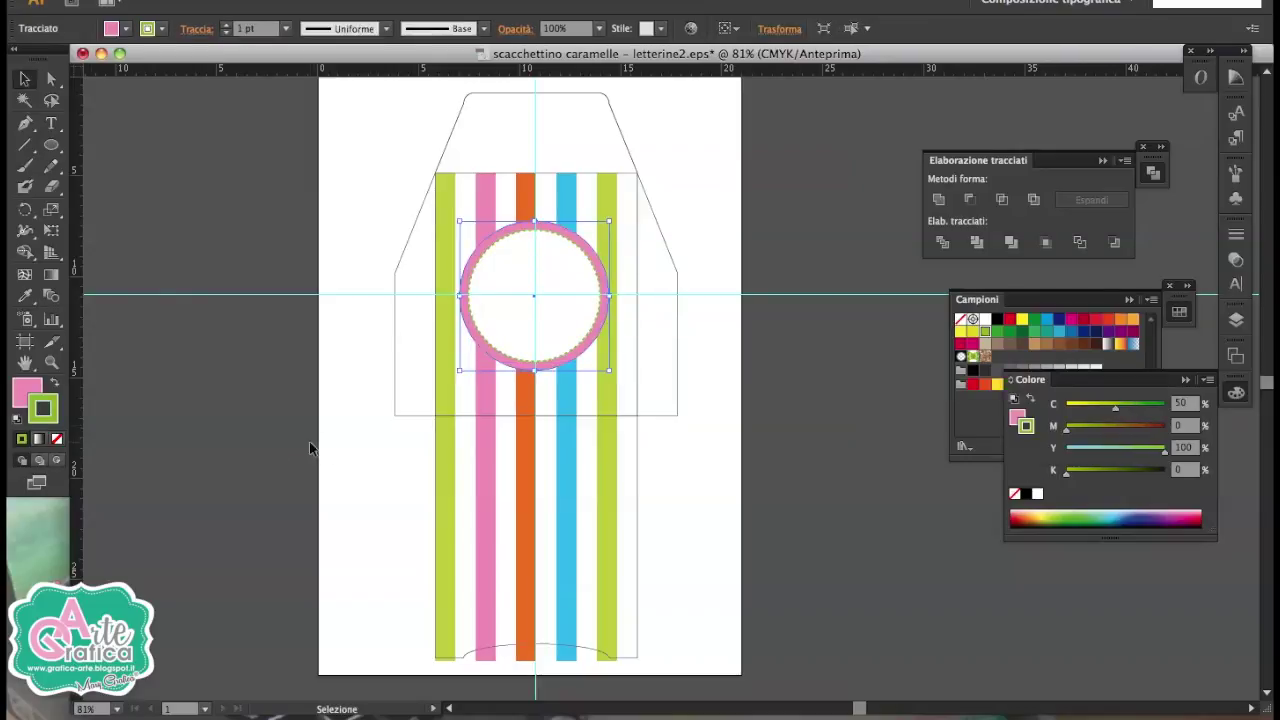
click(227, 24)
click(227, 24)
click(227, 24)
click(227, 25)
click(227, 25)
click(1021, 331)
click(843, 384)
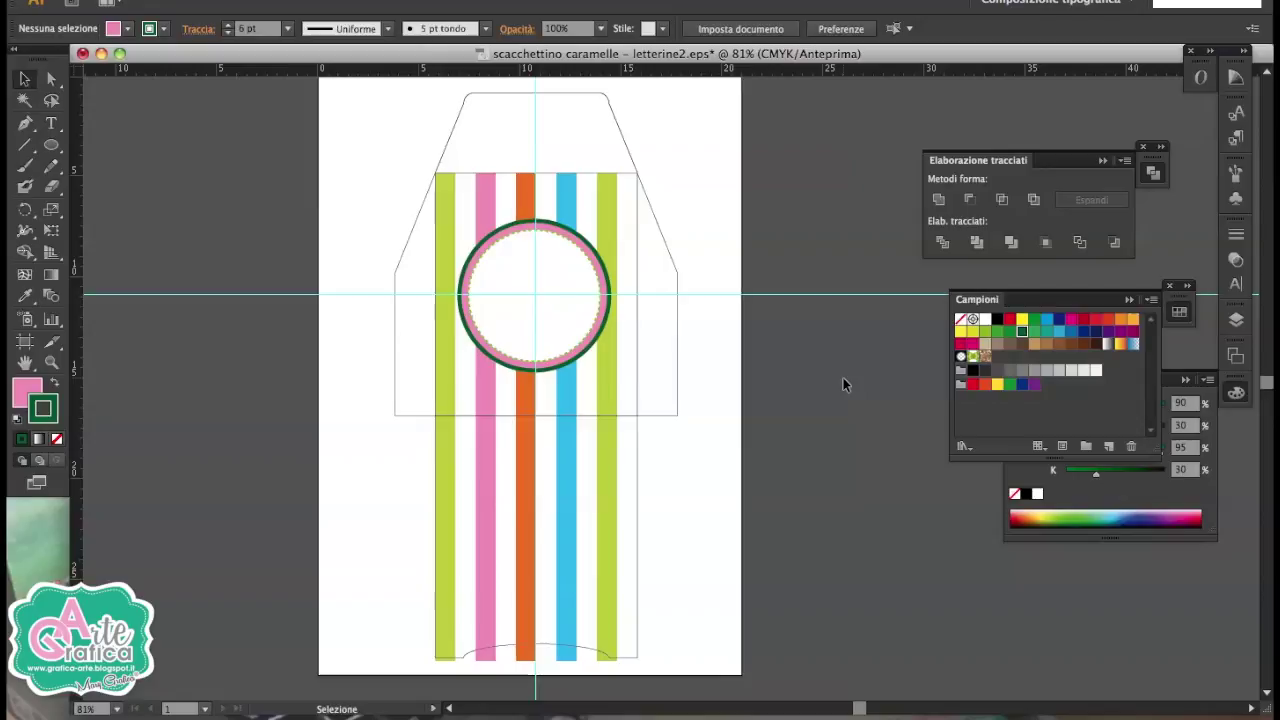
key(t)
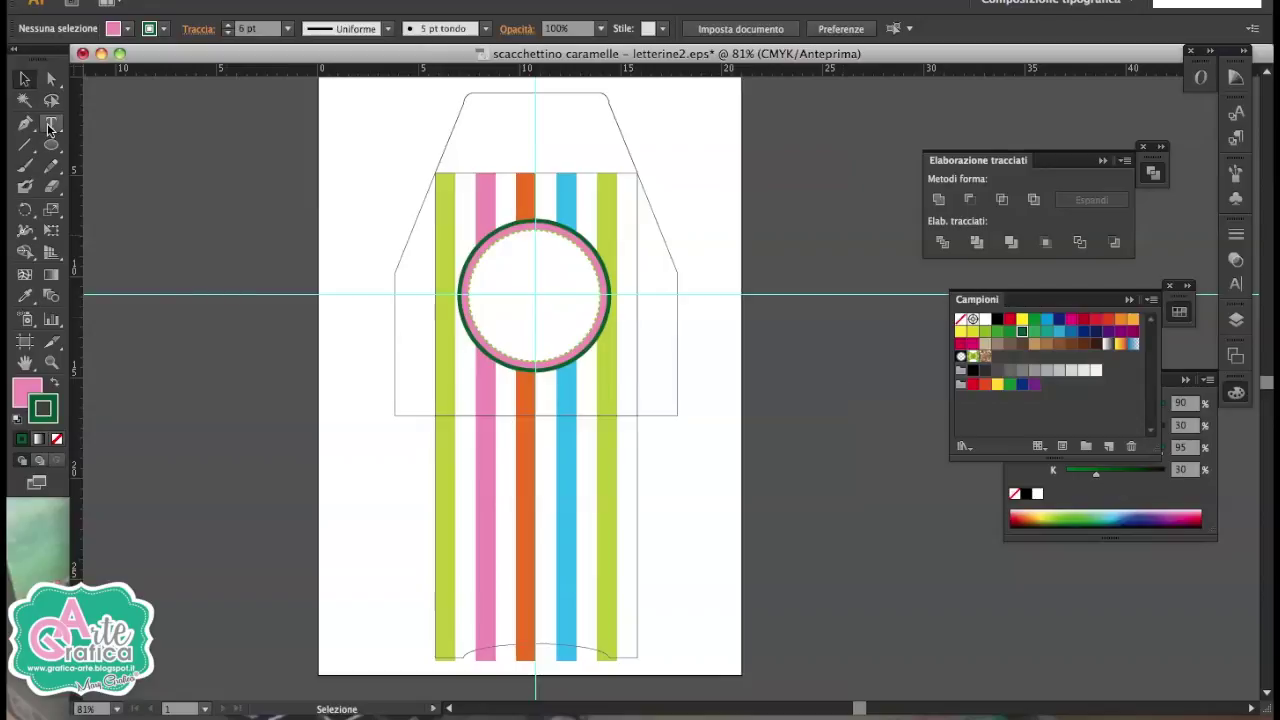
Type 'Per Te' beside the bag, resize it, and set the font to Snickles.
click(328, 332)
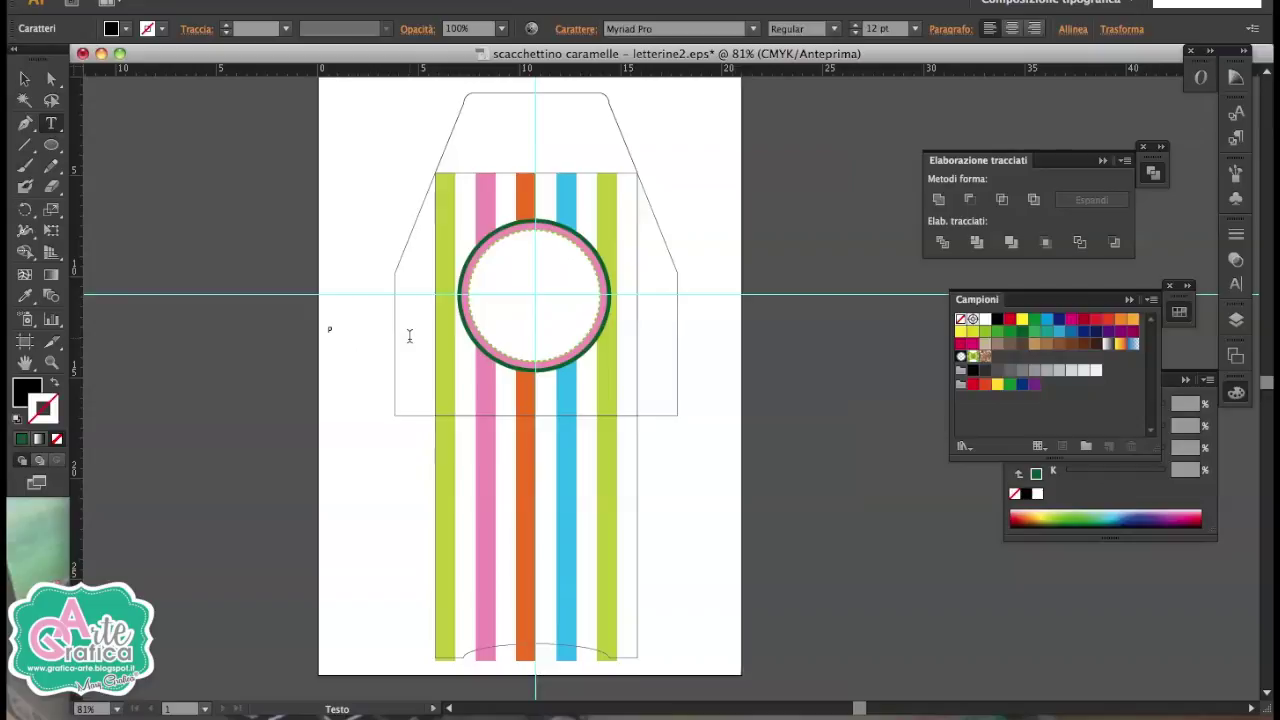
text(E)
key(BackSpace)
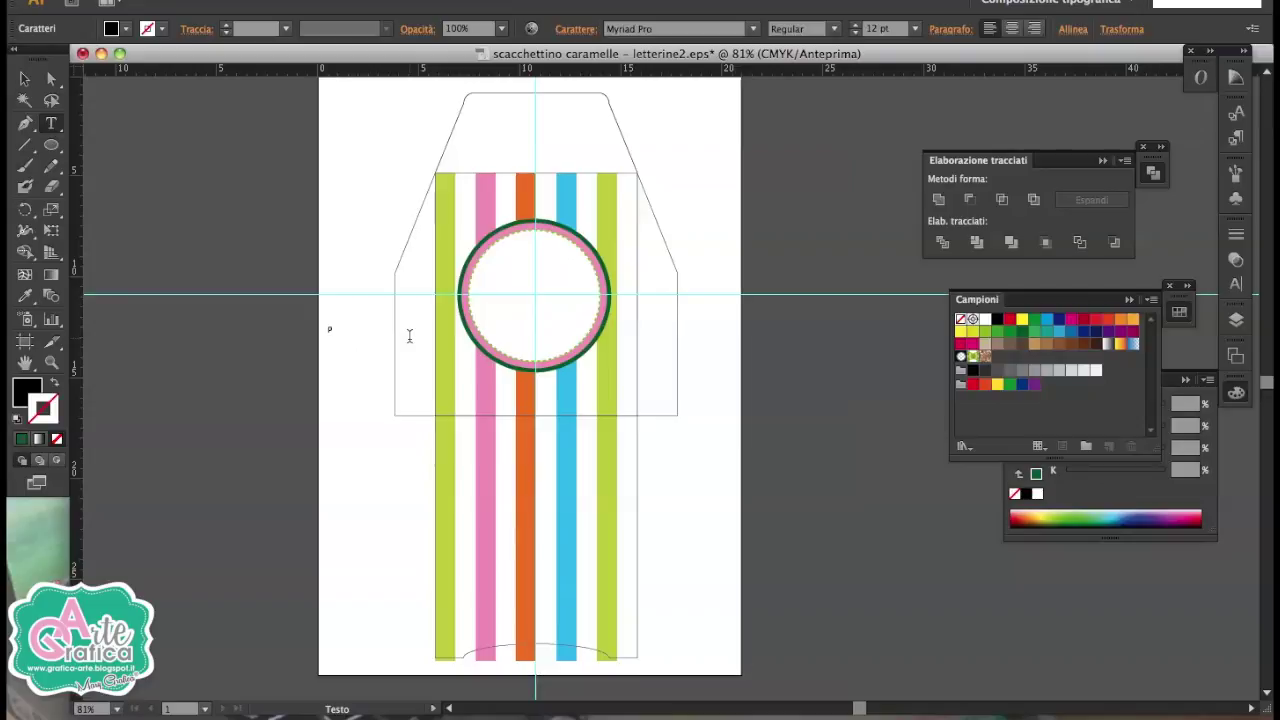
text(er Te)
key(Escape)
mouse_move(349, 329)
mouse_down()
mouse_move(476, 324)
mouse_move(603, 287)
mouse_up()
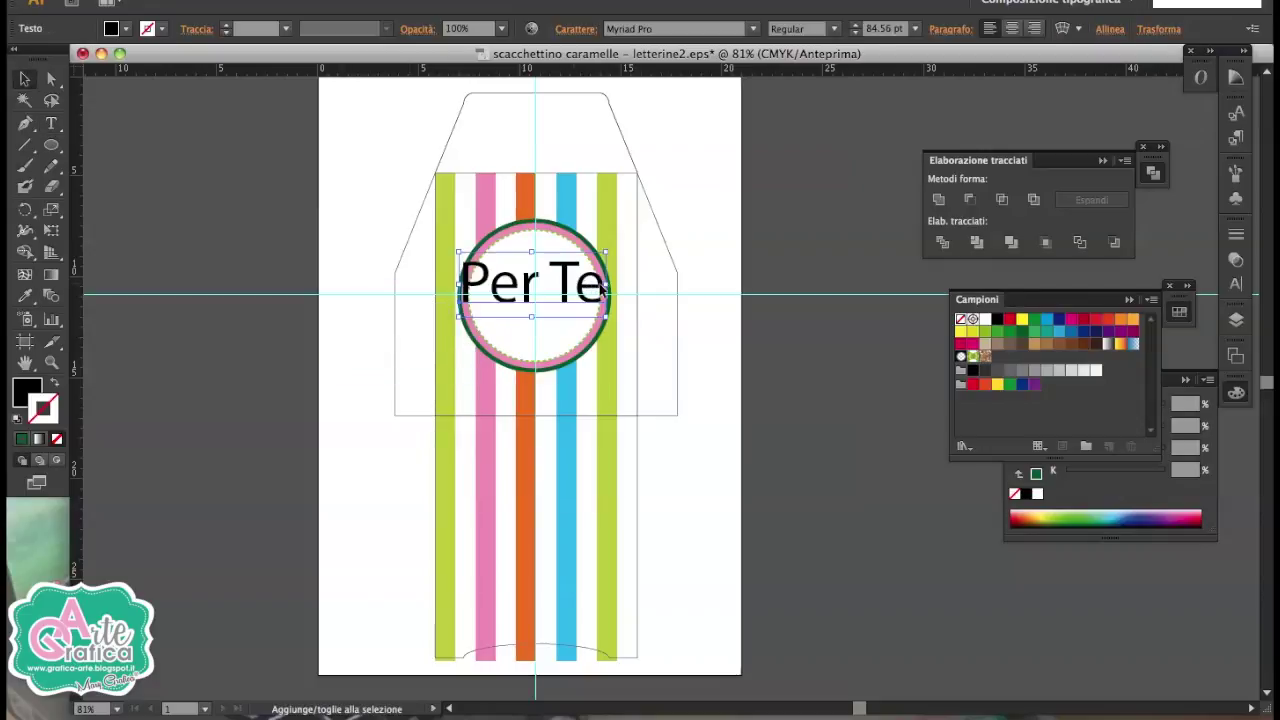
drag(603, 287, 583, 305)
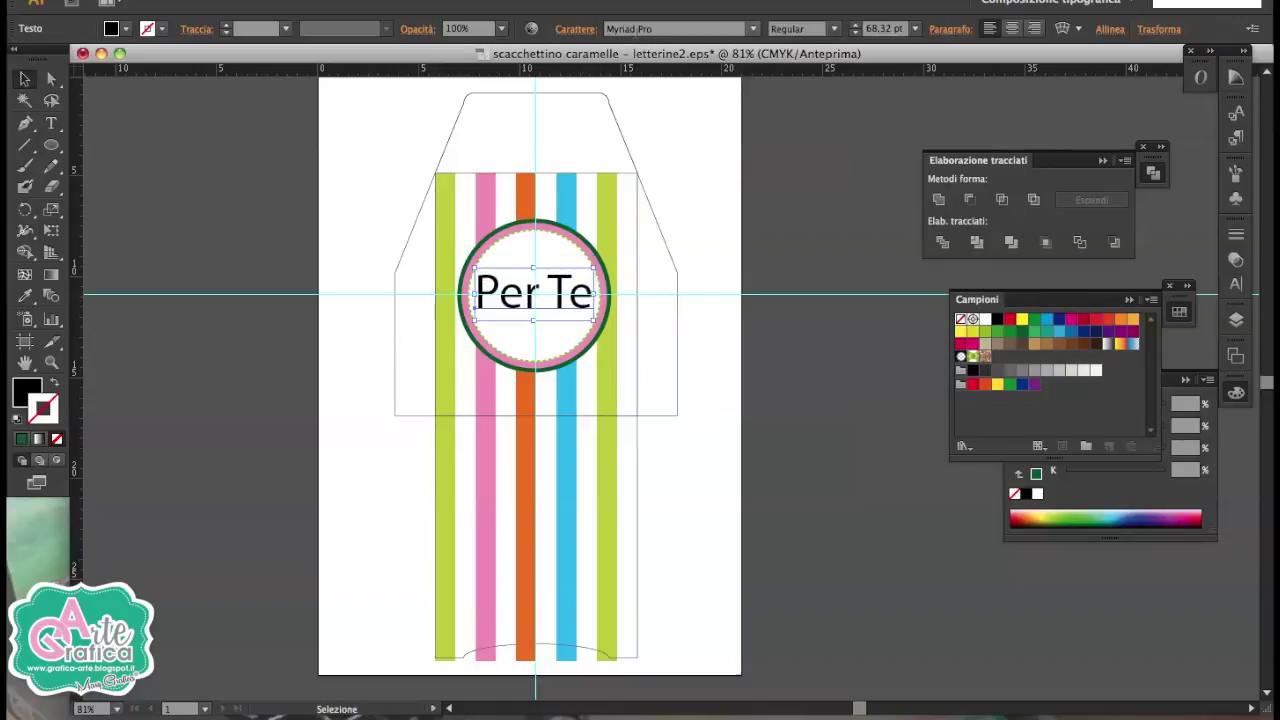
text(Snickles)
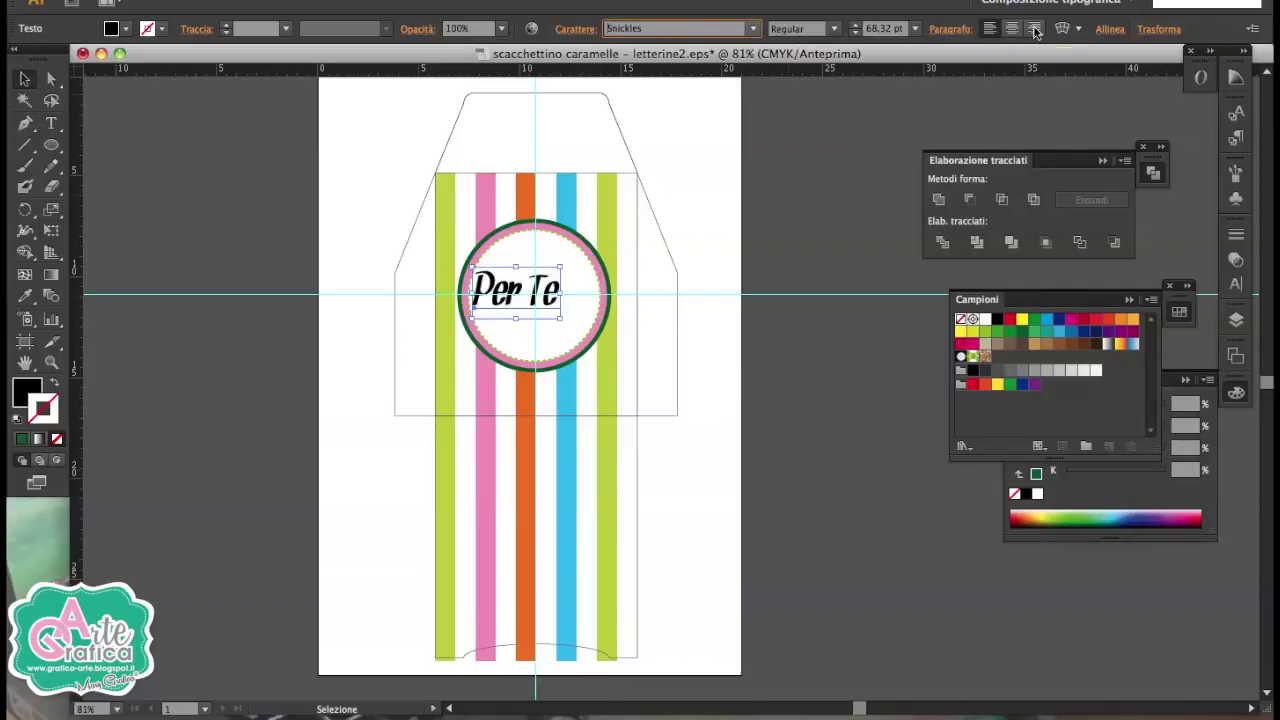
Centre the 'Per Te' text inside the circle and colour it blue.
click(1035, 29)
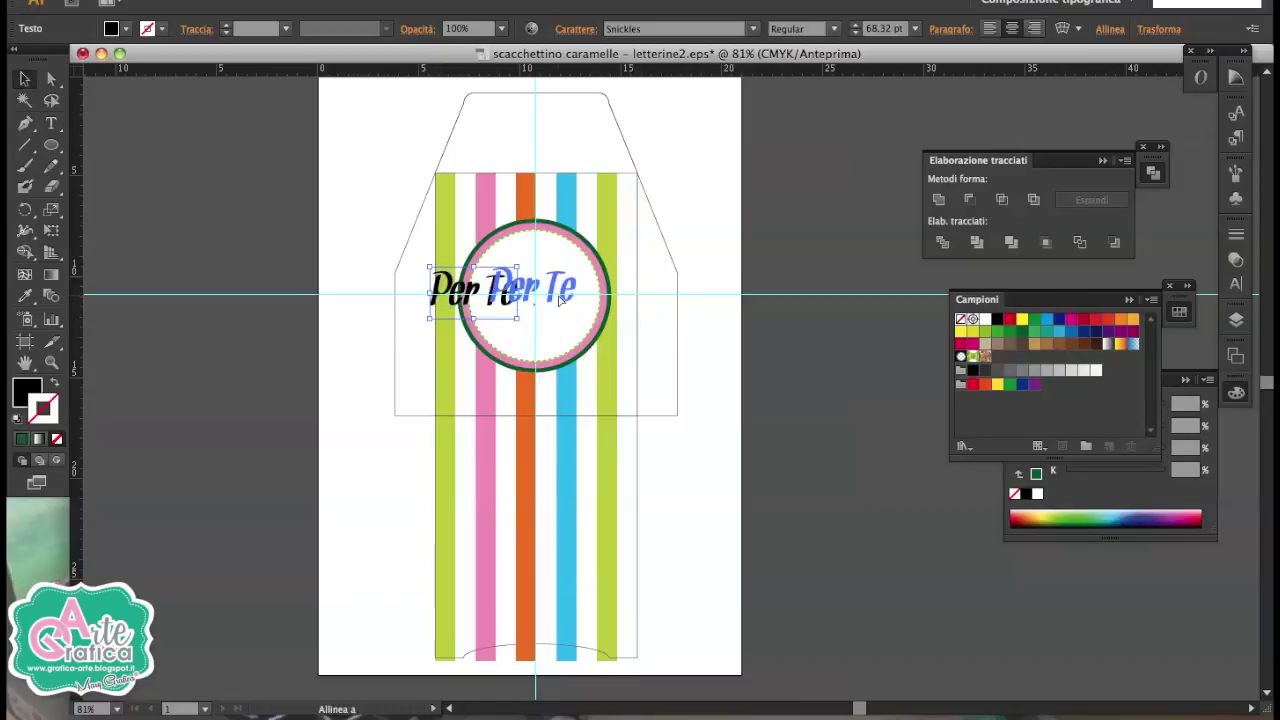
drag(510, 298, 592, 300)
click(20, 394)
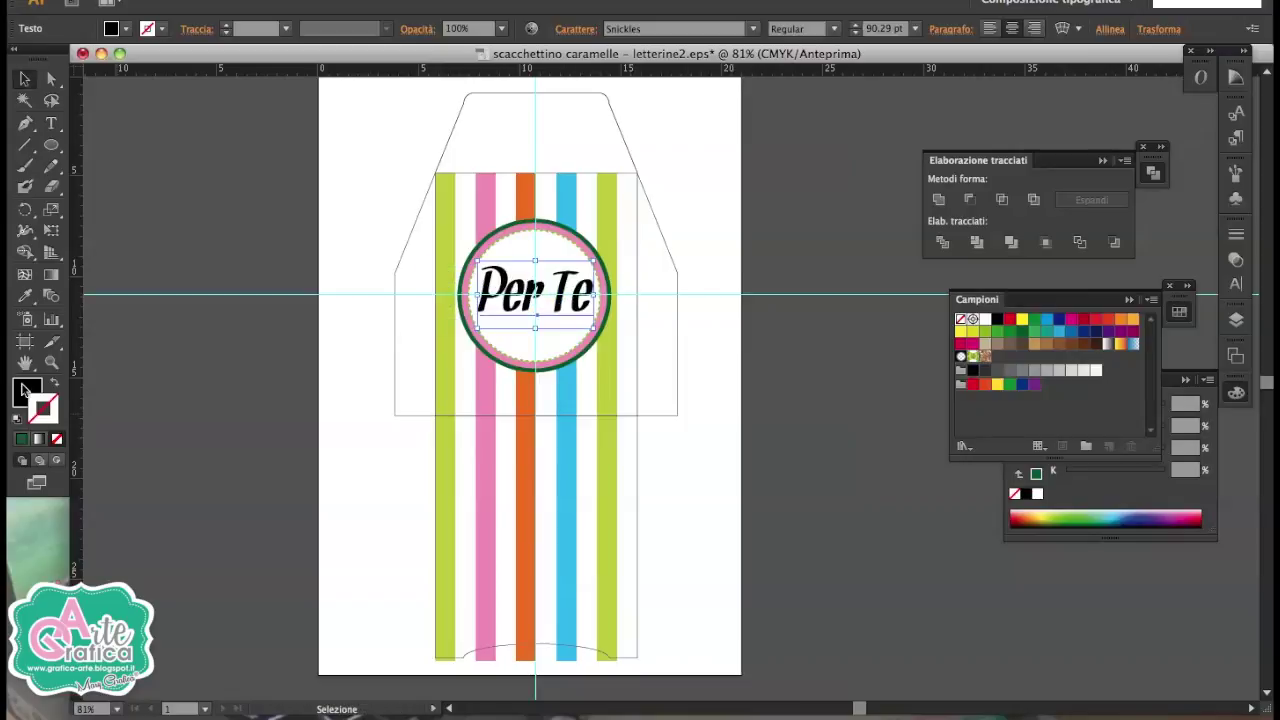
click(1072, 332)
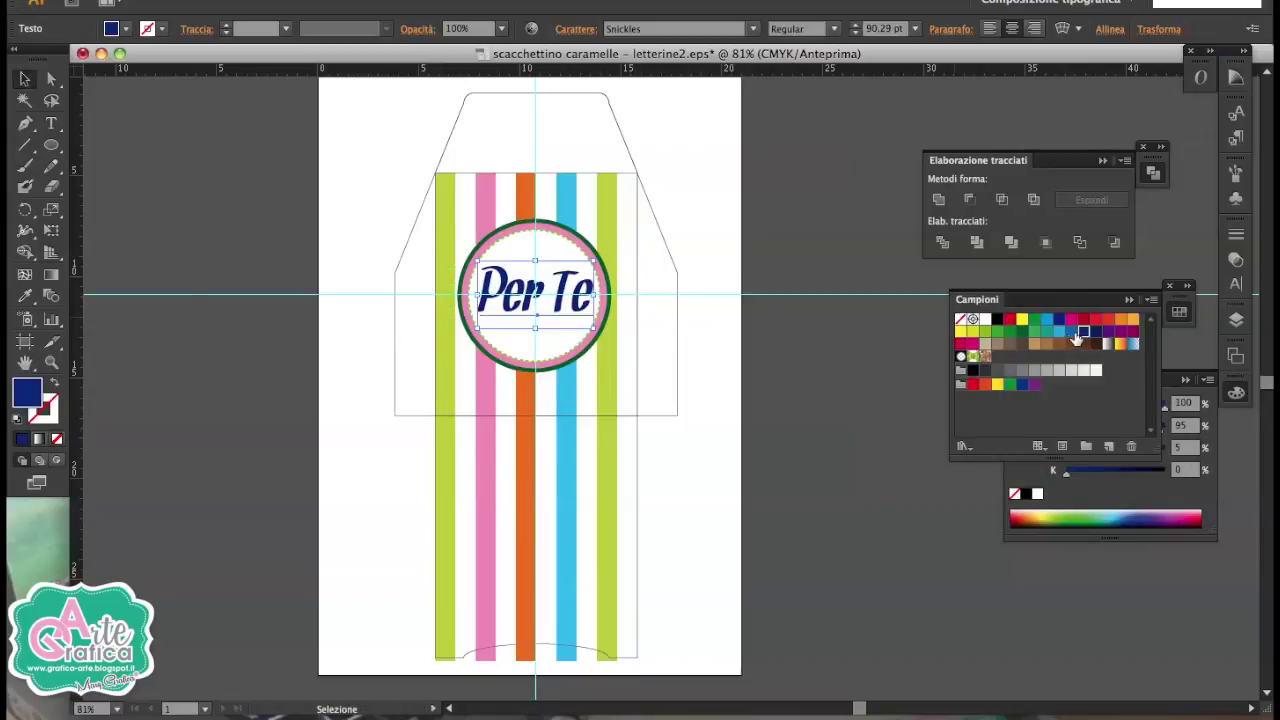
key(a)
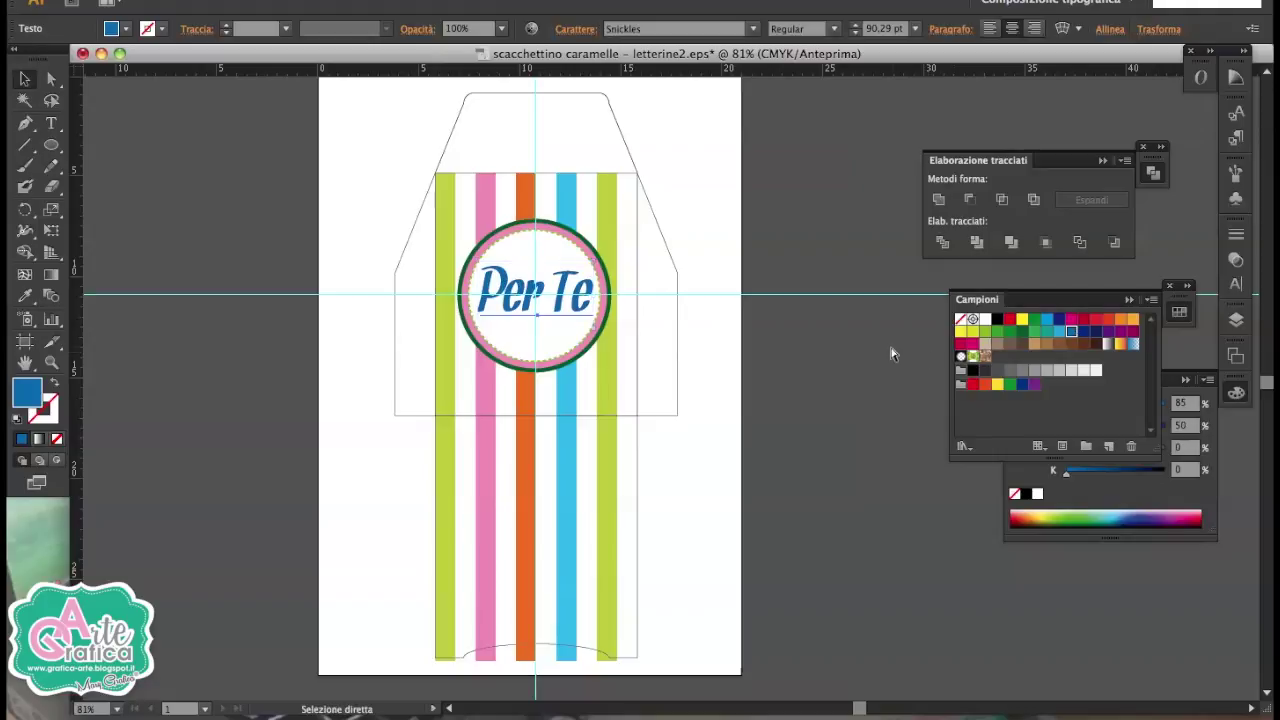
key(v)
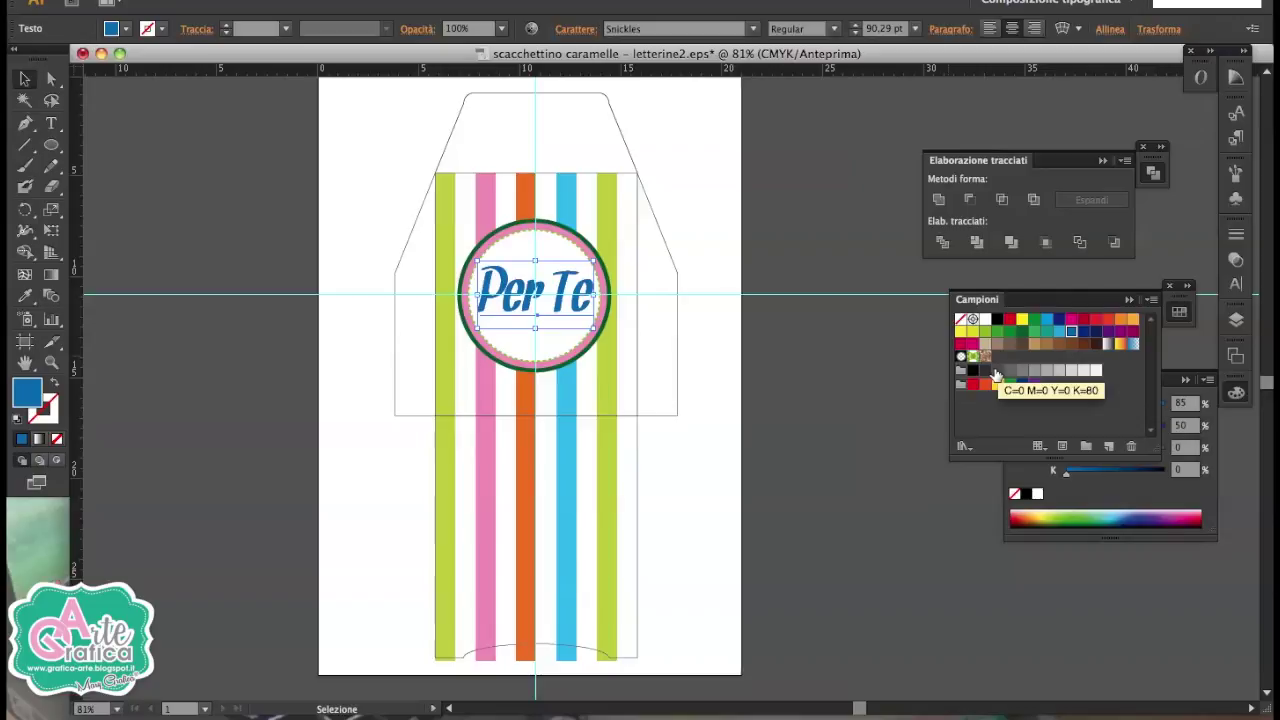
click(996, 372)
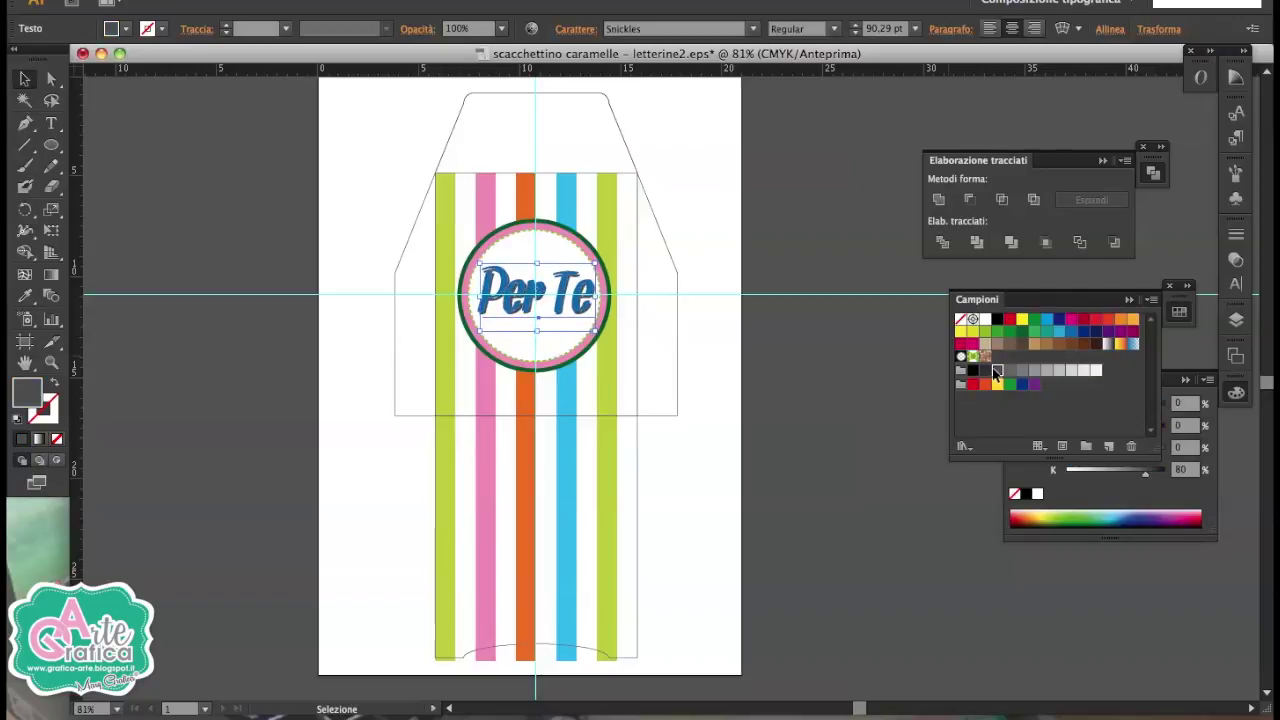
click(826, 399)
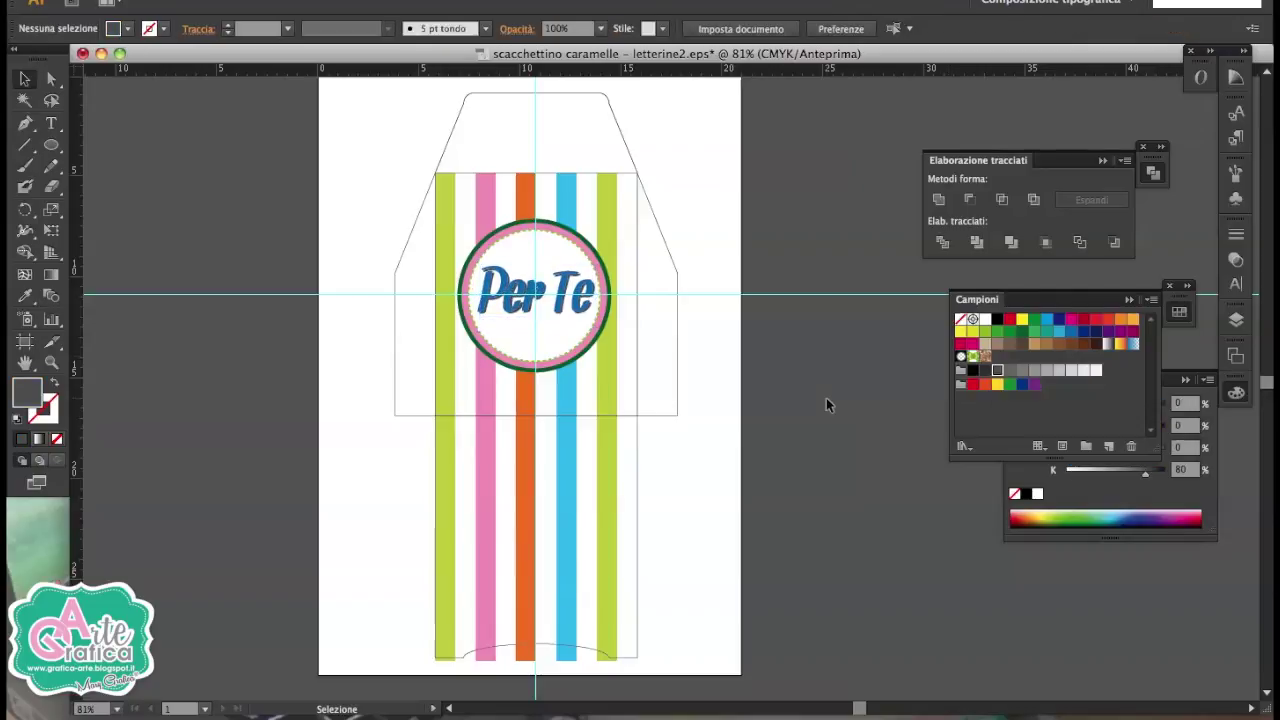
Fill both side flaps with the lime green sampled from a stripe.
click(47, 84)
click(428, 301)
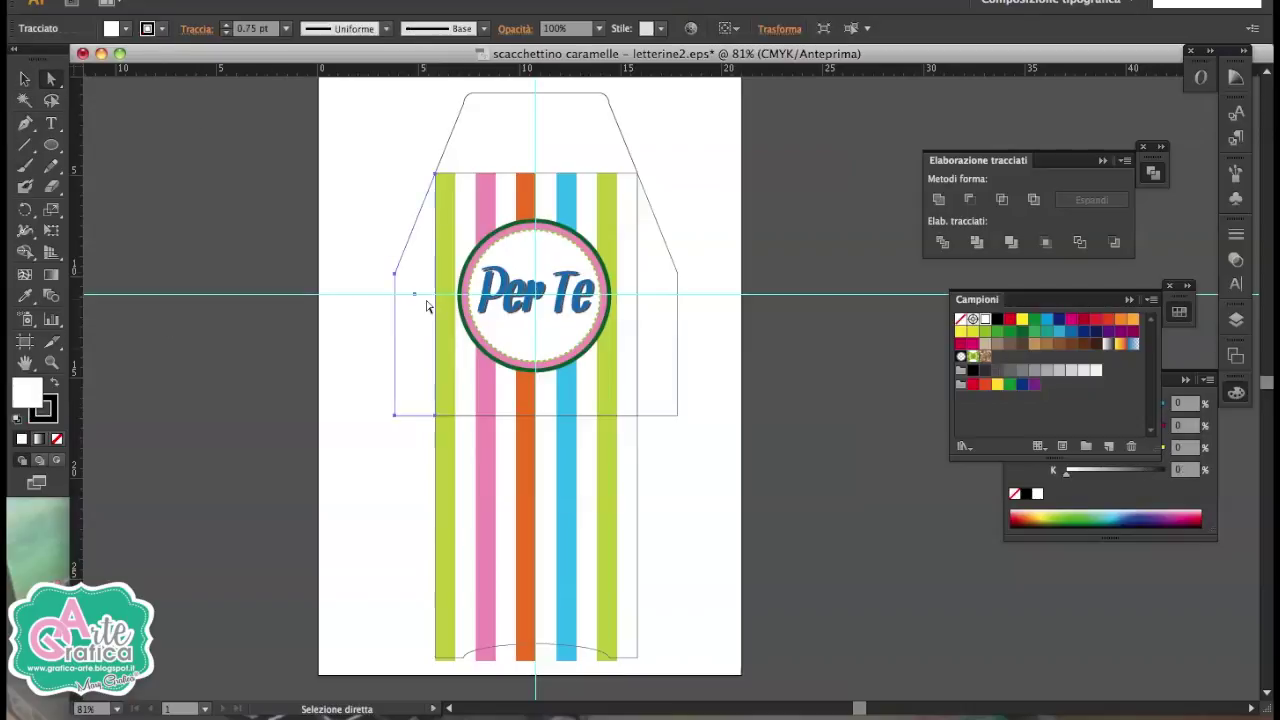
shift+click(671, 337)
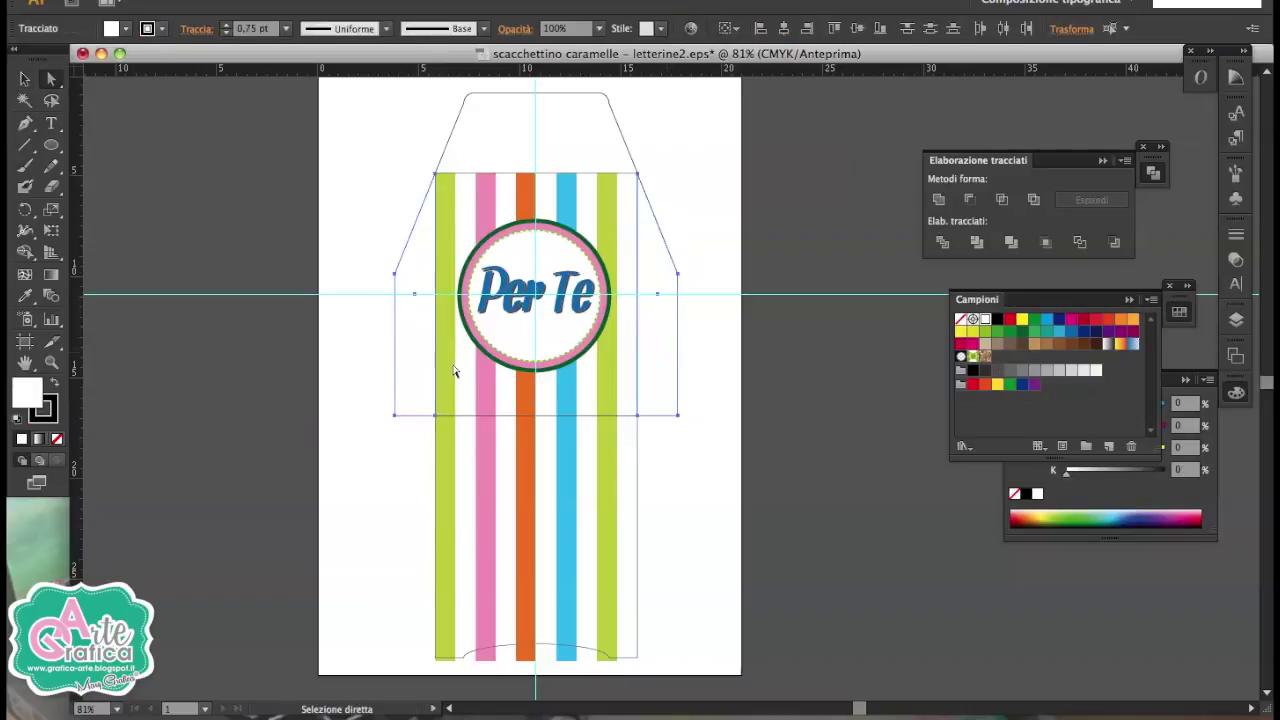
click(17, 299)
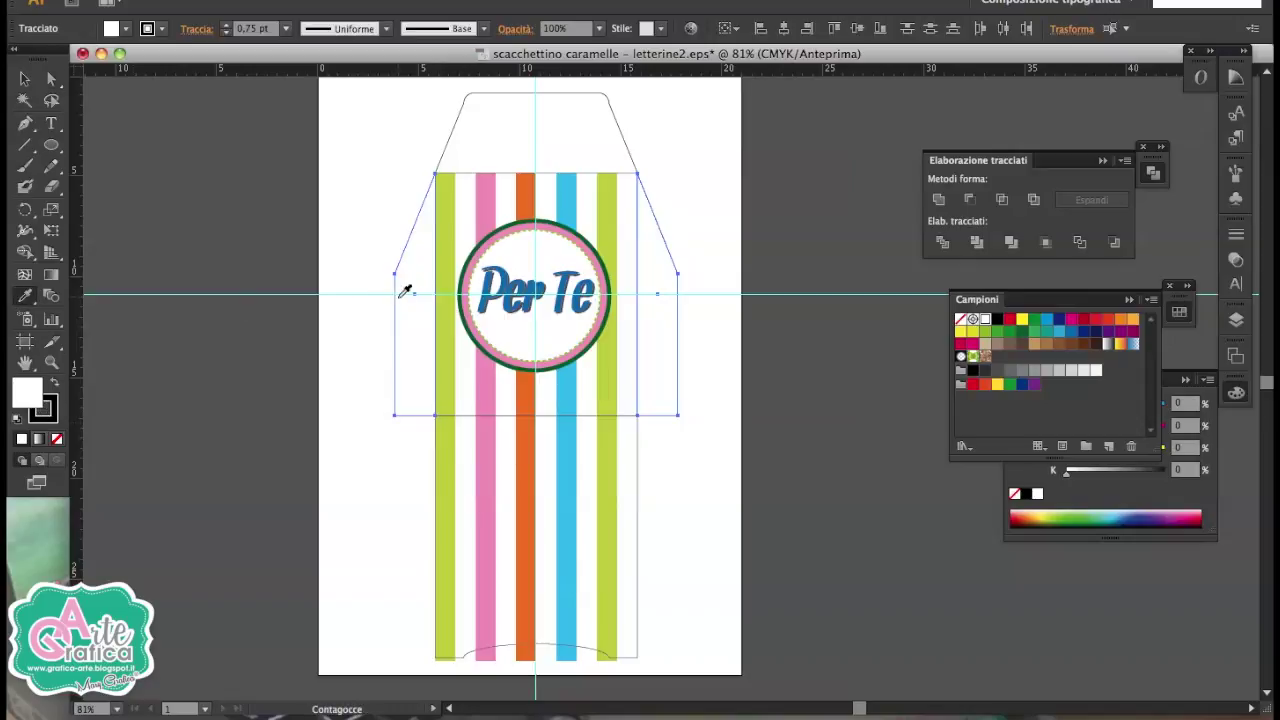
click(605, 398)
Fill the top trapezoid flap with the same lime green.
key(a)
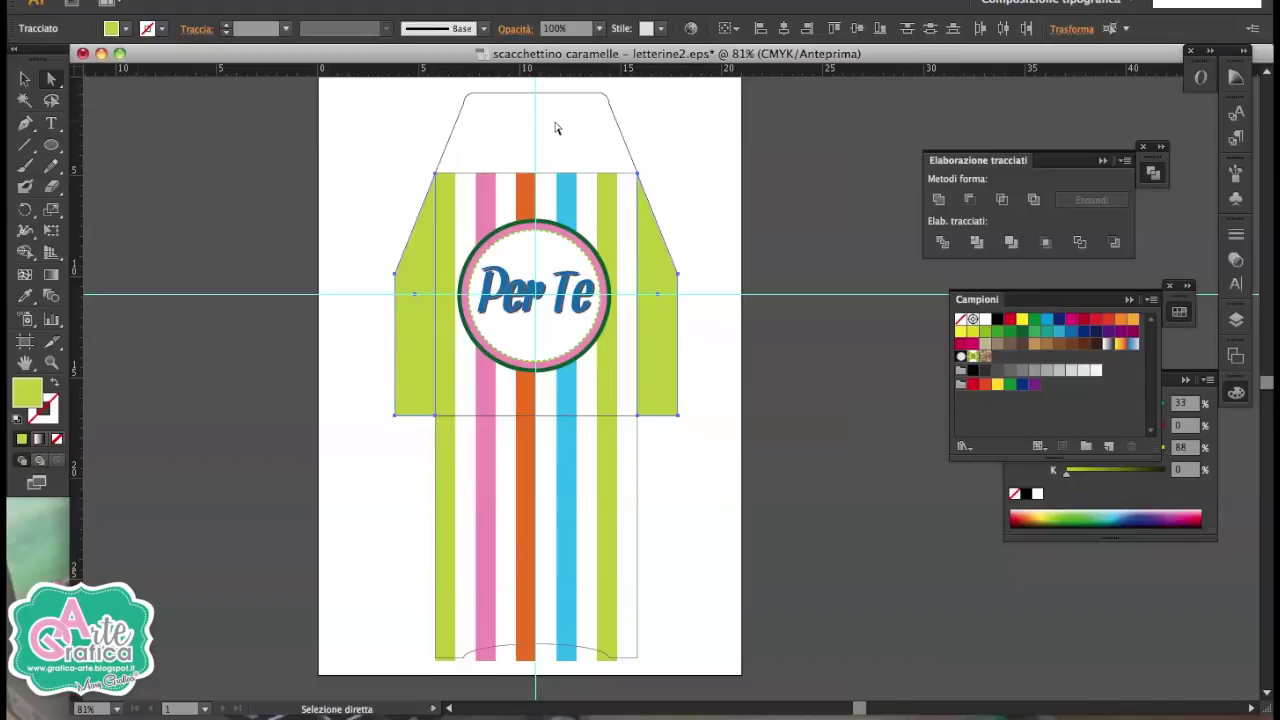
click(557, 128)
click(540, 96)
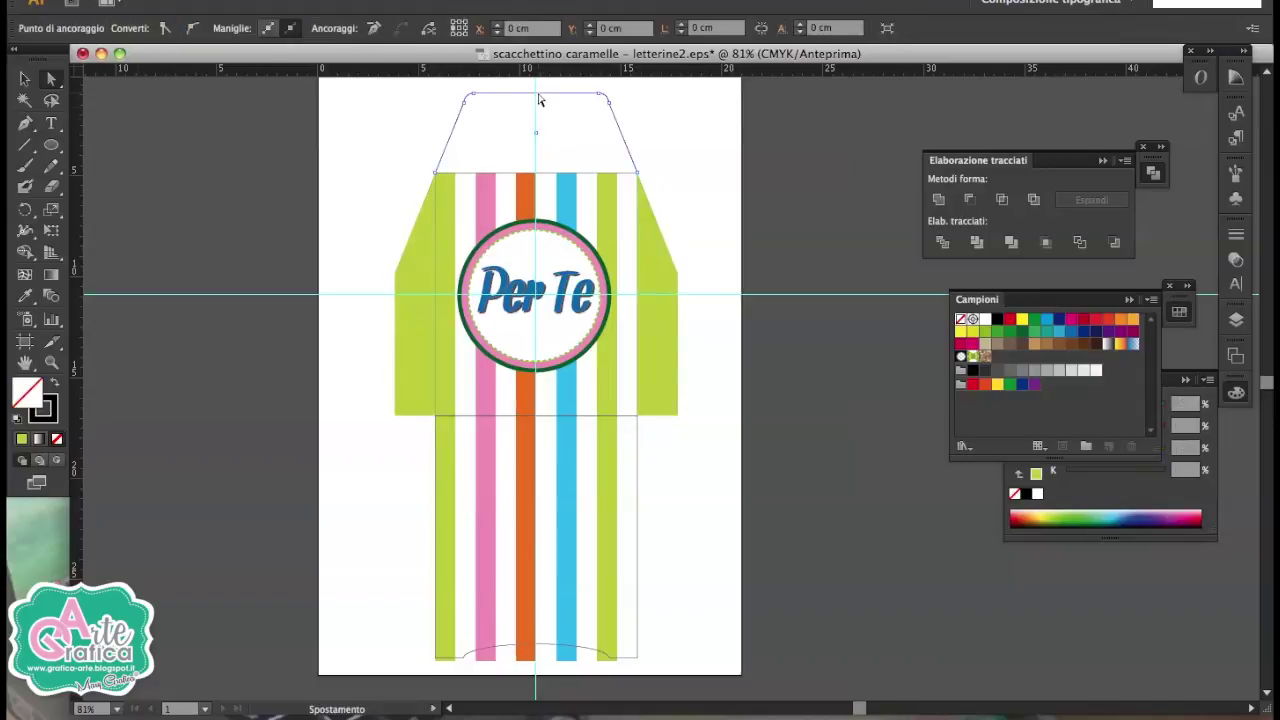
click(25, 298)
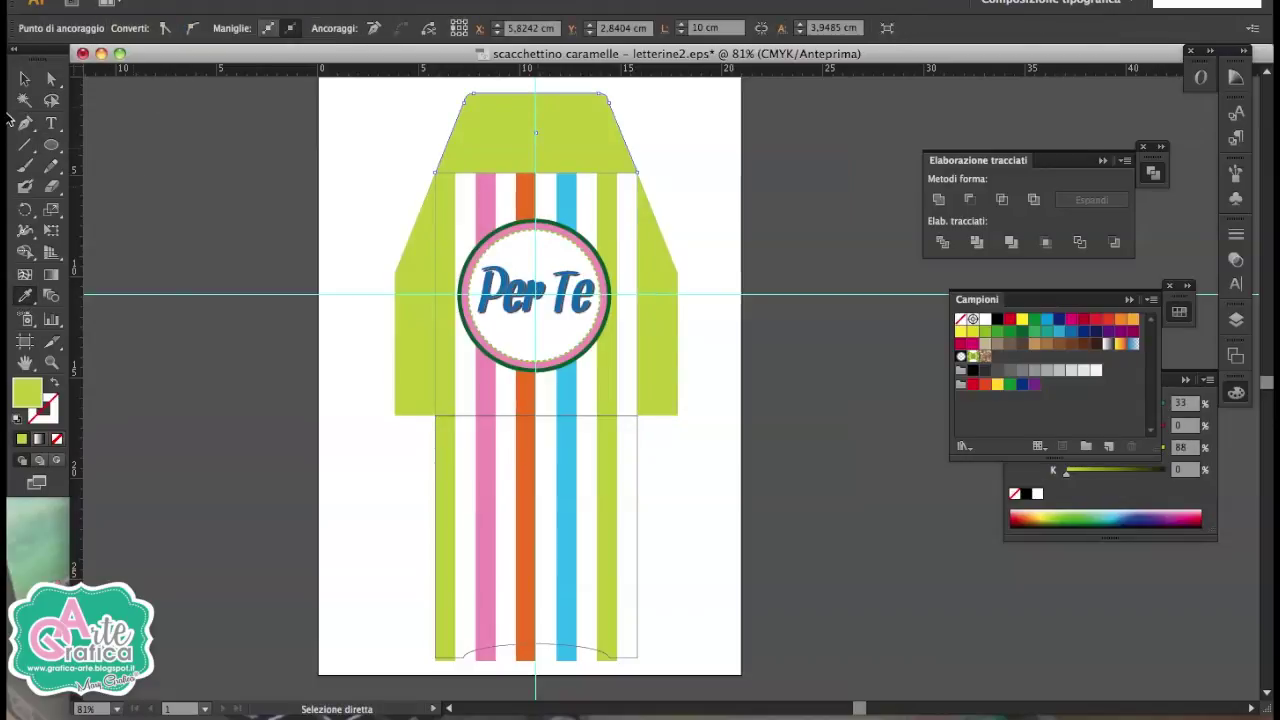
click(24, 80)
click(193, 227)
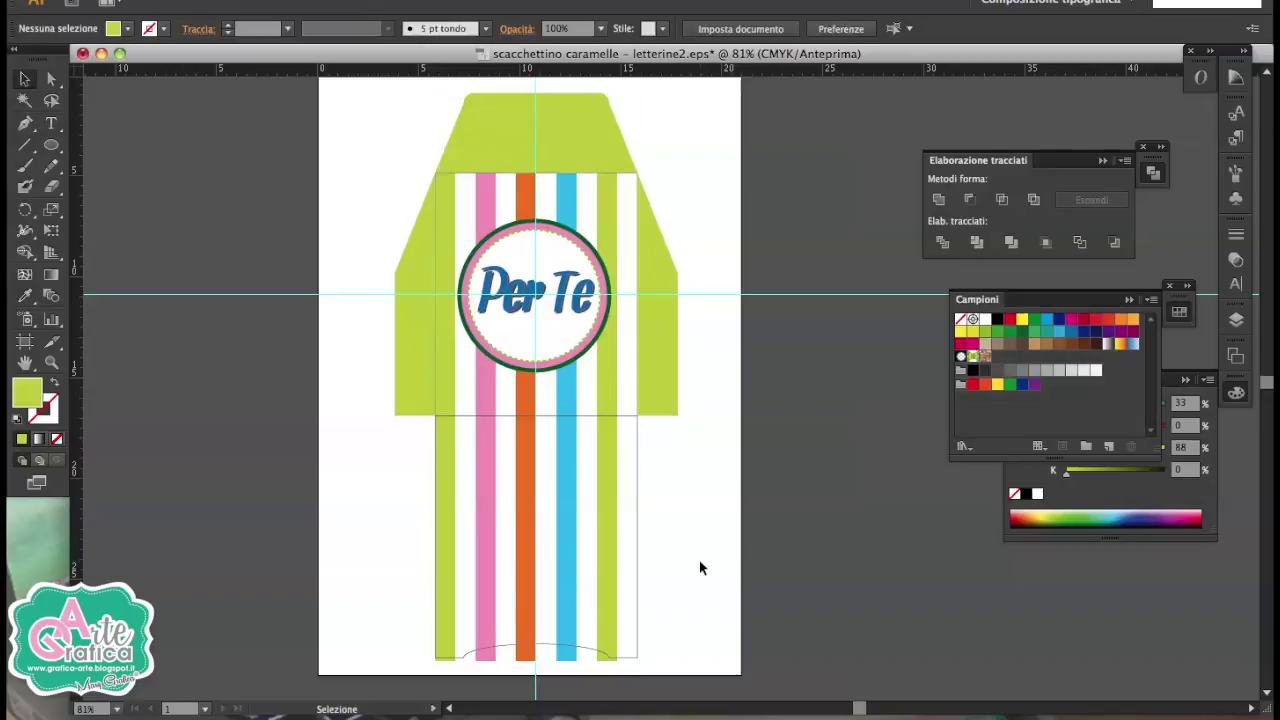
Rotate all the candy-bag artwork 180° so it sits upside down.
key(ctrl+a)
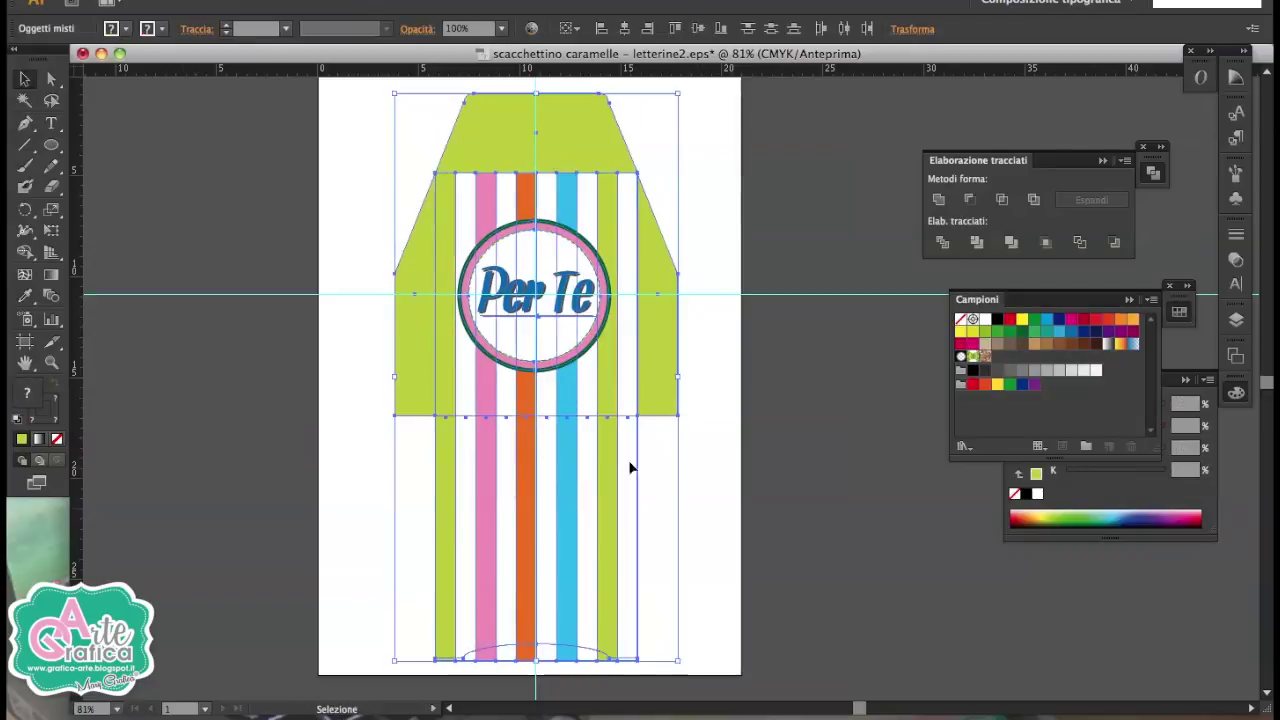
drag(687, 94, 310, 258)
click(310, 258)
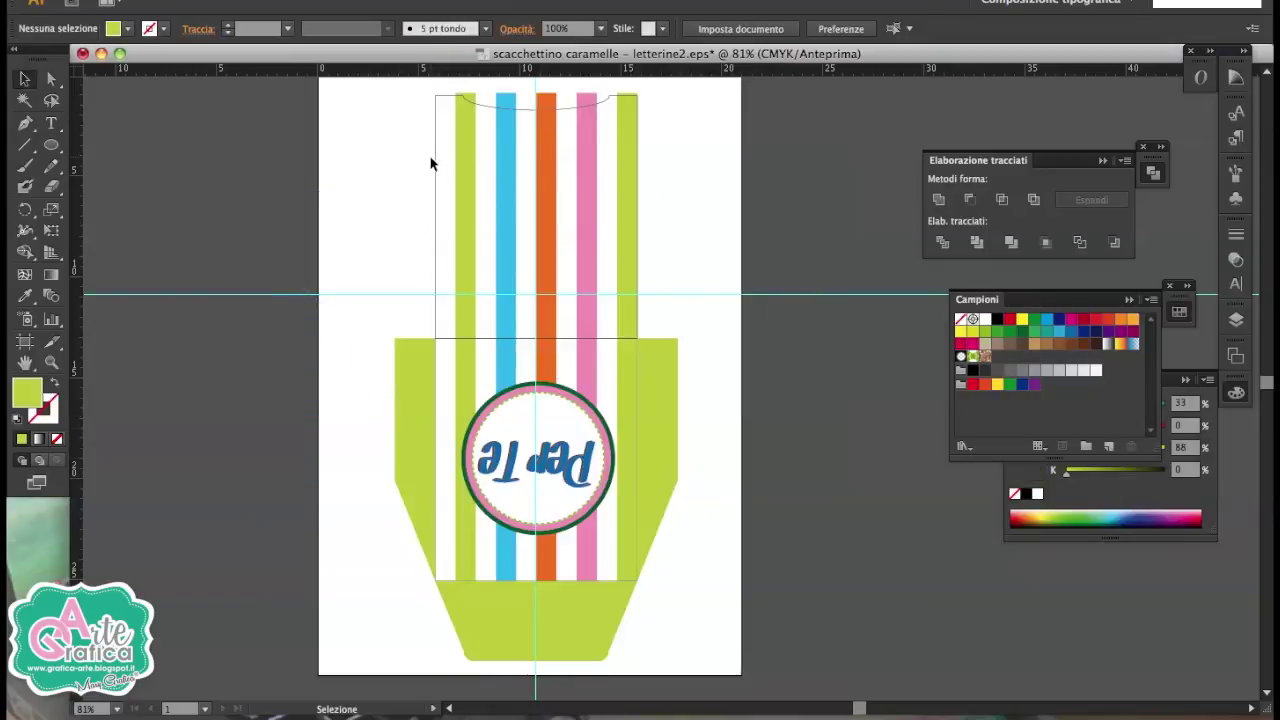
Bring the upper striped group to the front with Ordina > Porta in primo piano.
click(447, 103)
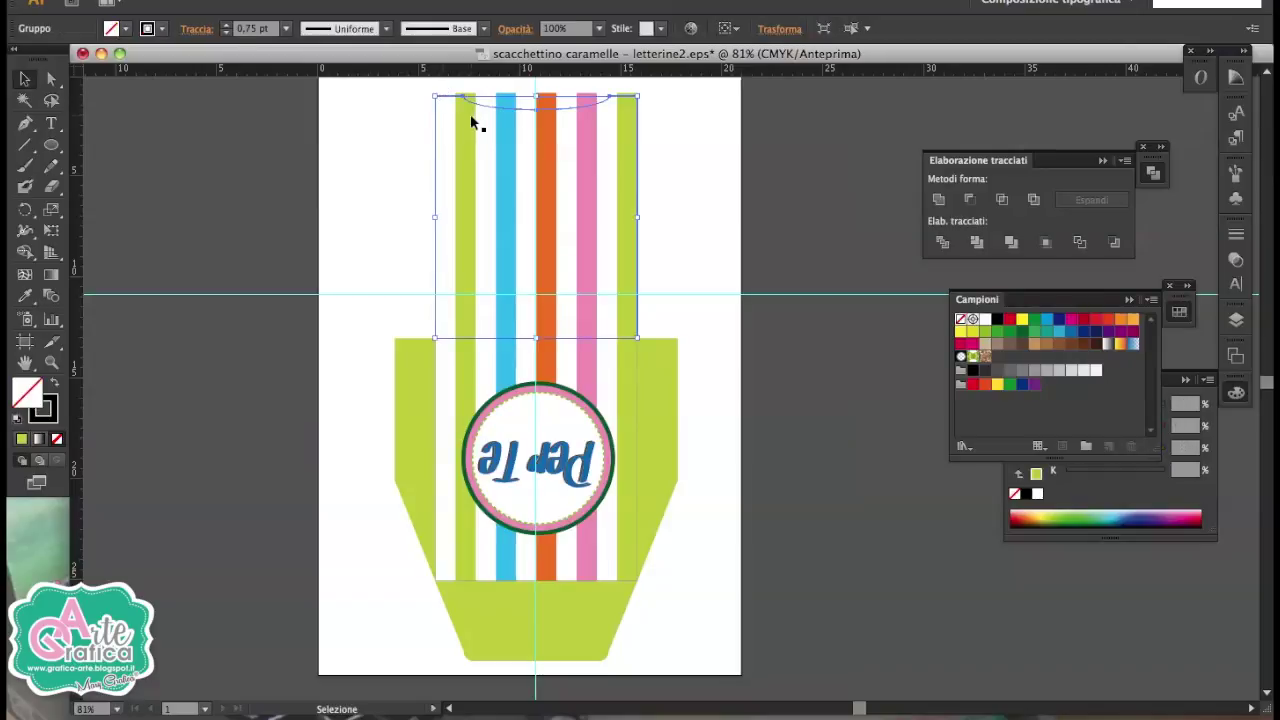
key(a)
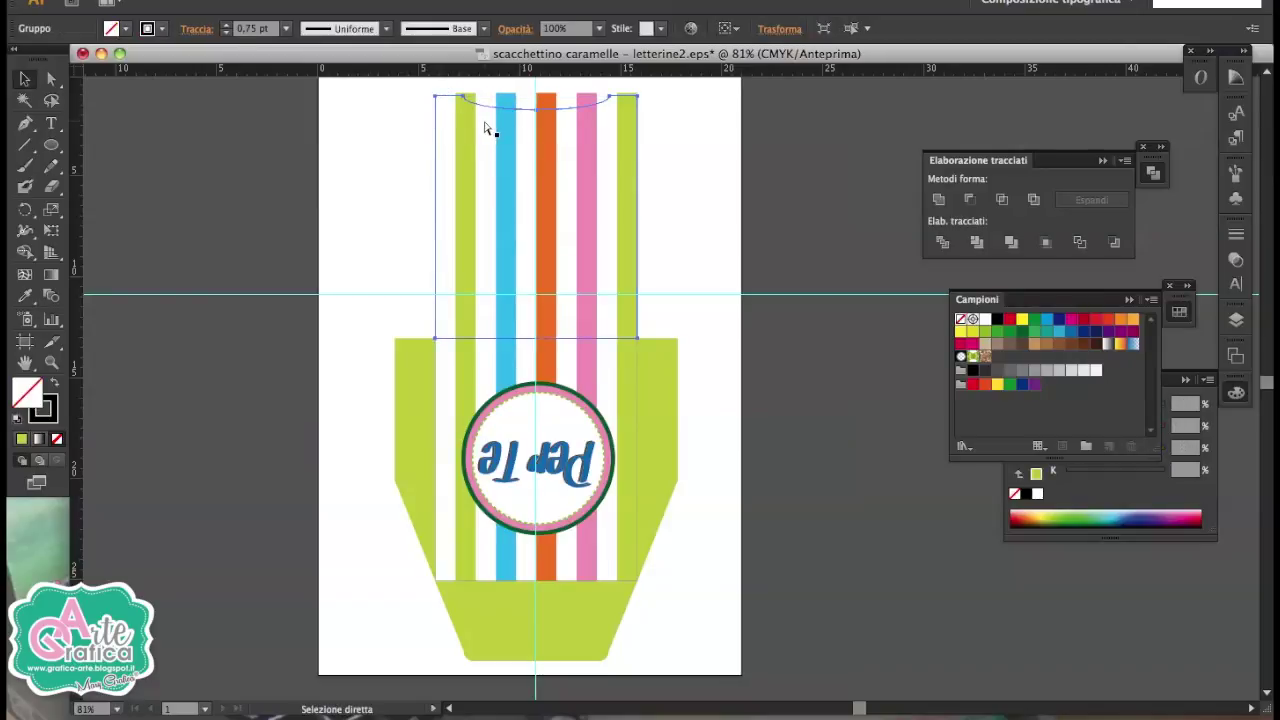
key(v)
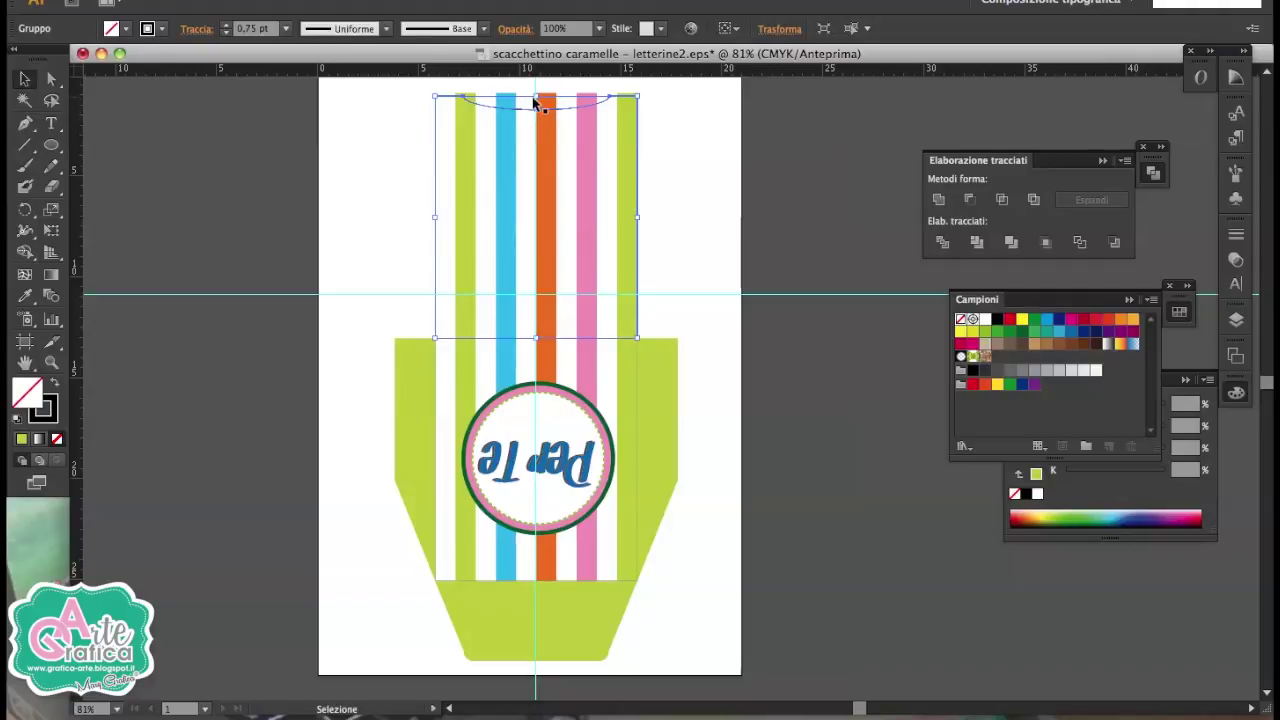
right_click(535, 104)
click(824, 248)
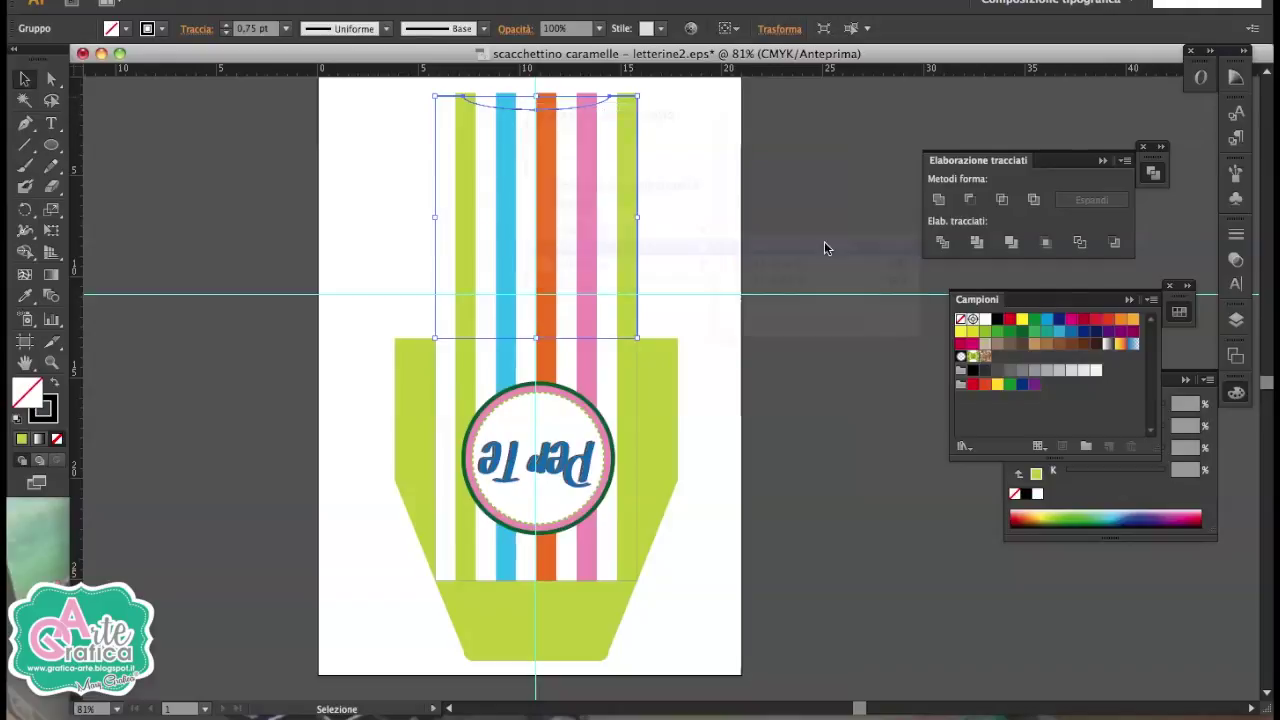
Close the open inner rectangle path at its top-left corner using the Pen tool.
shift+click(537, 104)
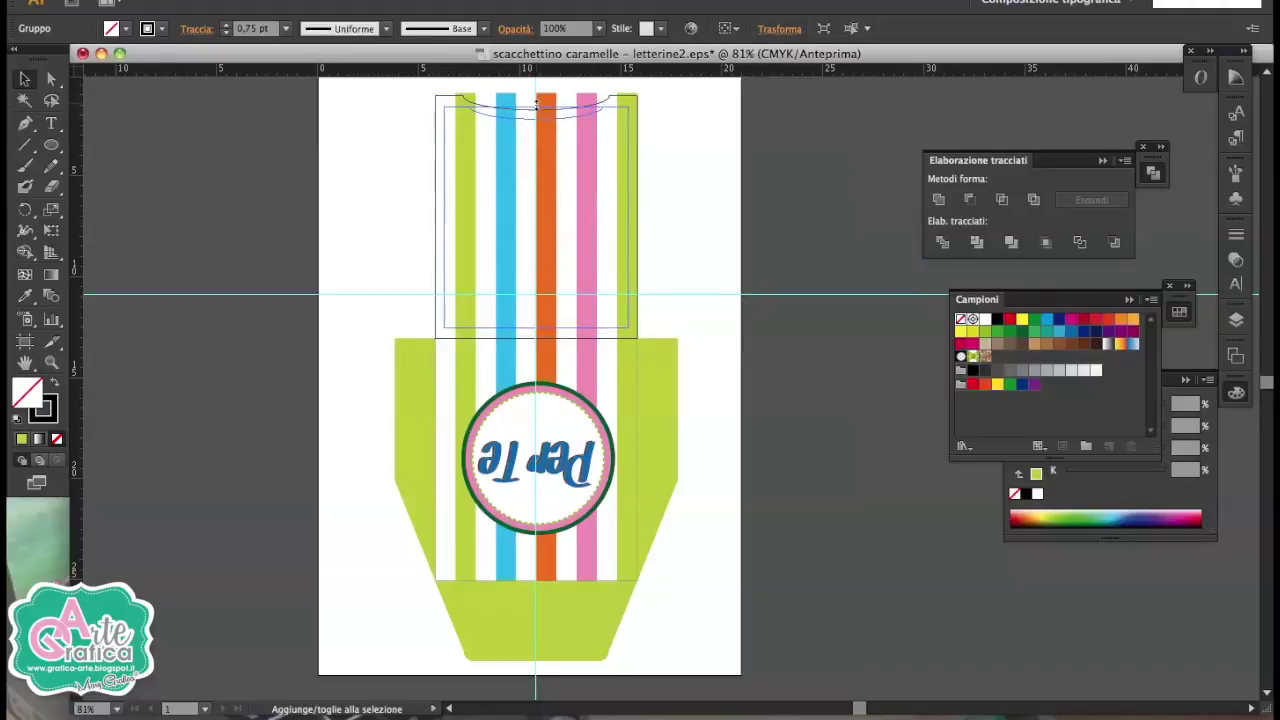
click(536, 108)
click(27, 127)
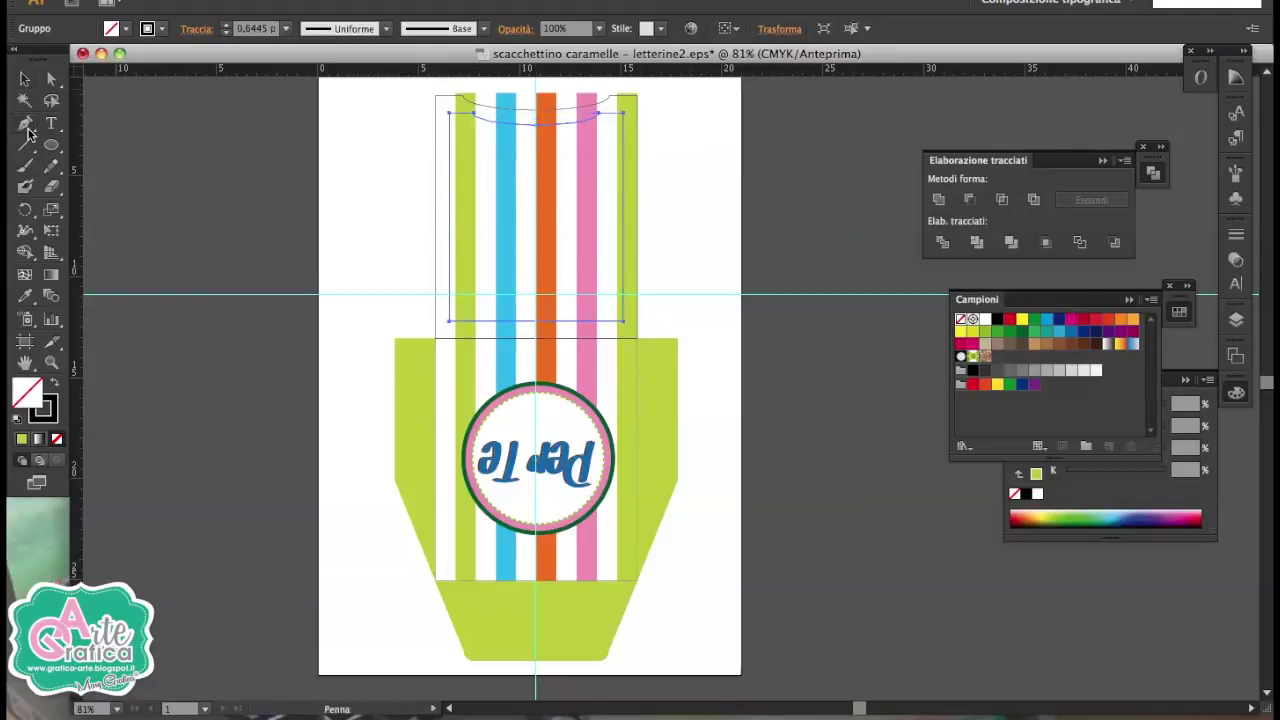
key(a)
click(521, 124)
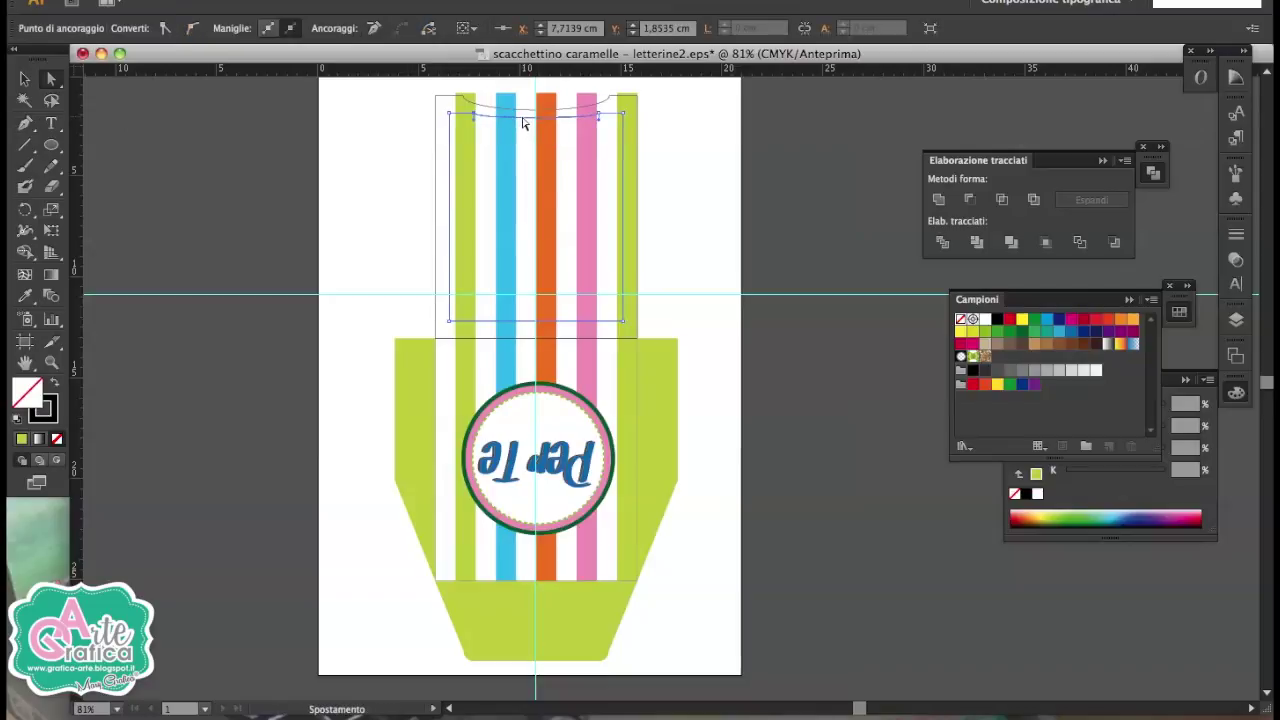
click(25, 123)
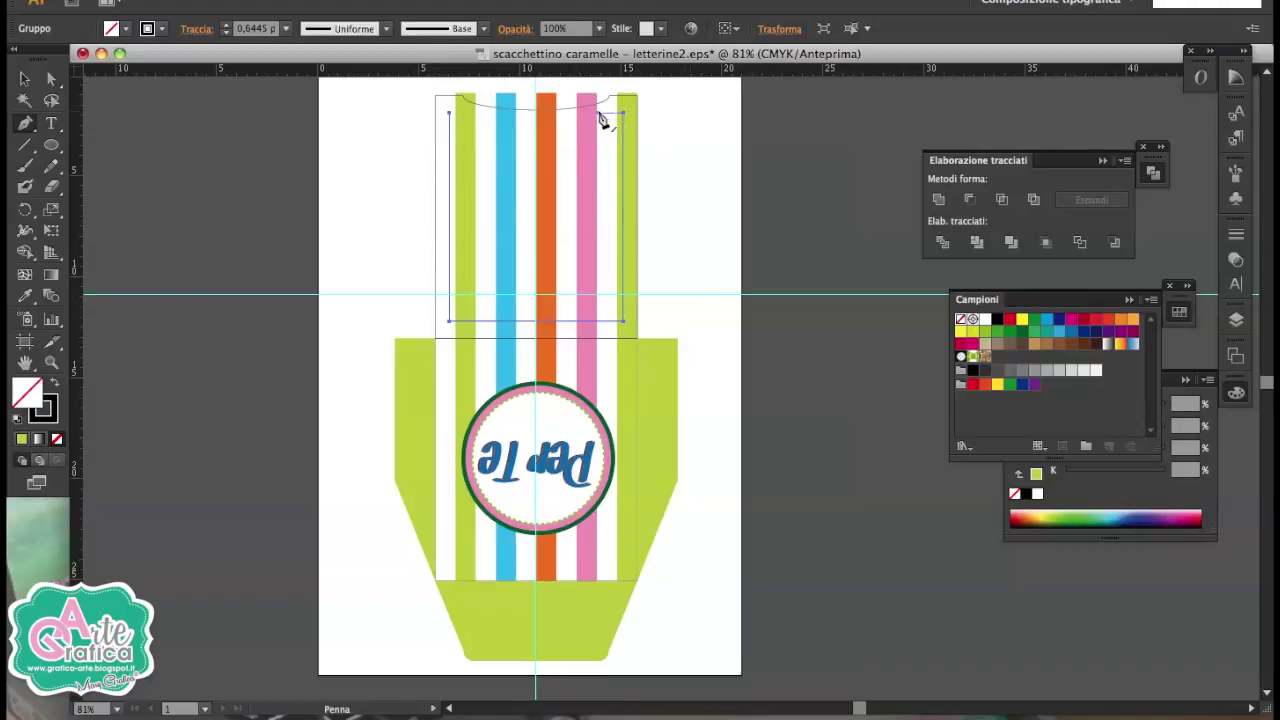
click(448, 115)
click(451, 121)
click(25, 79)
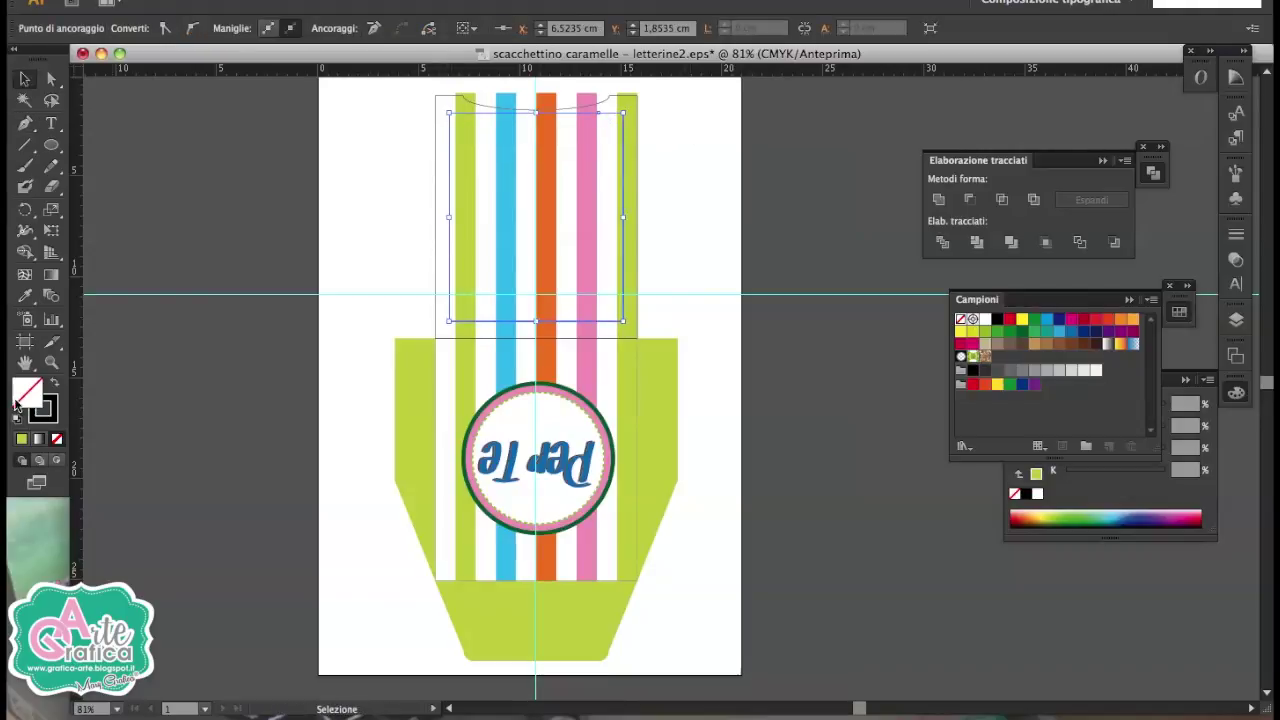
Fill the top rectangle with the sampled stripe pink, lightened to Magenta 29.
click(24, 297)
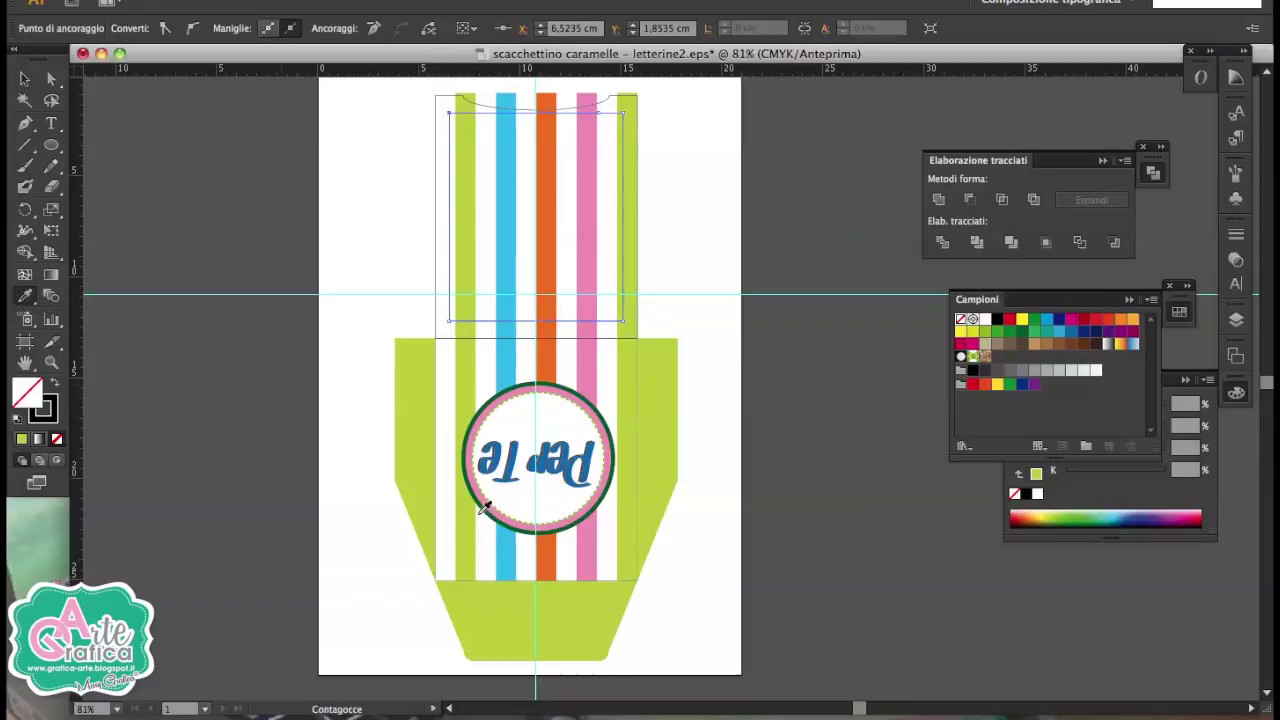
click(418, 476)
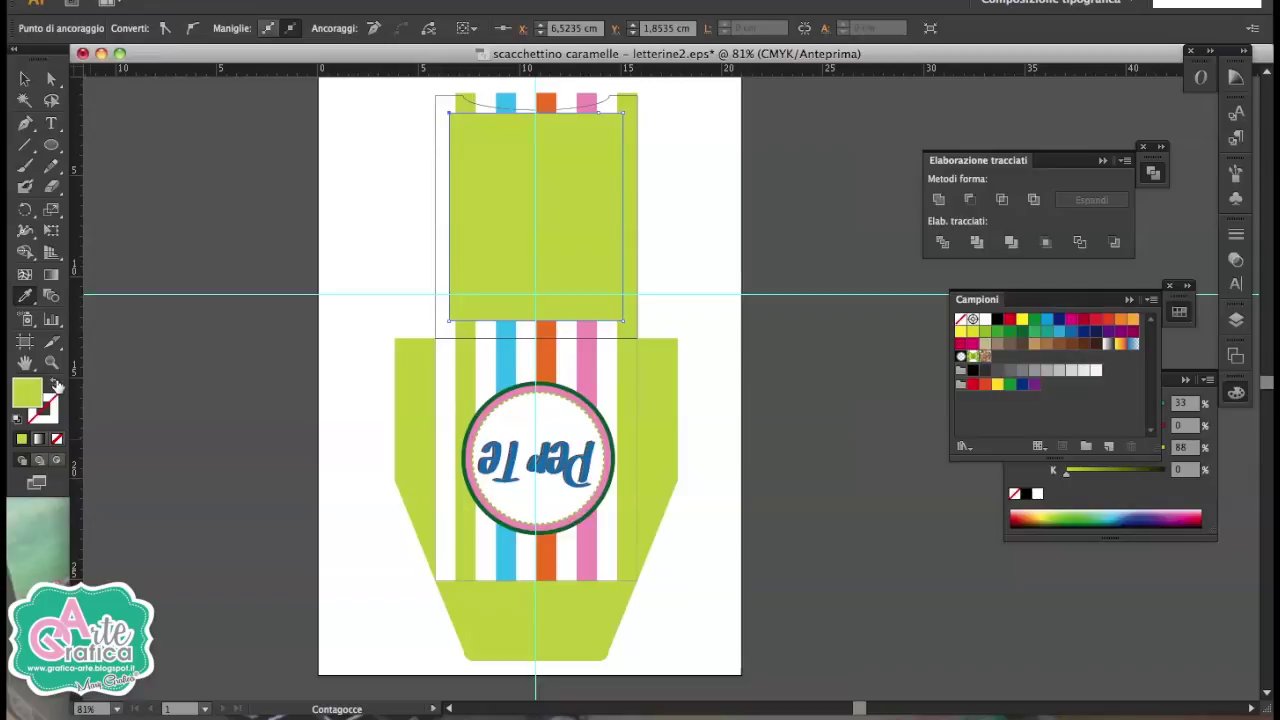
key(v)
key(Down)
key(Down)
key(Down)
key(Down)
key(Down)
key(Down)
key(Down)
key(Down)
key(i)
click(597, 107)
key(v)
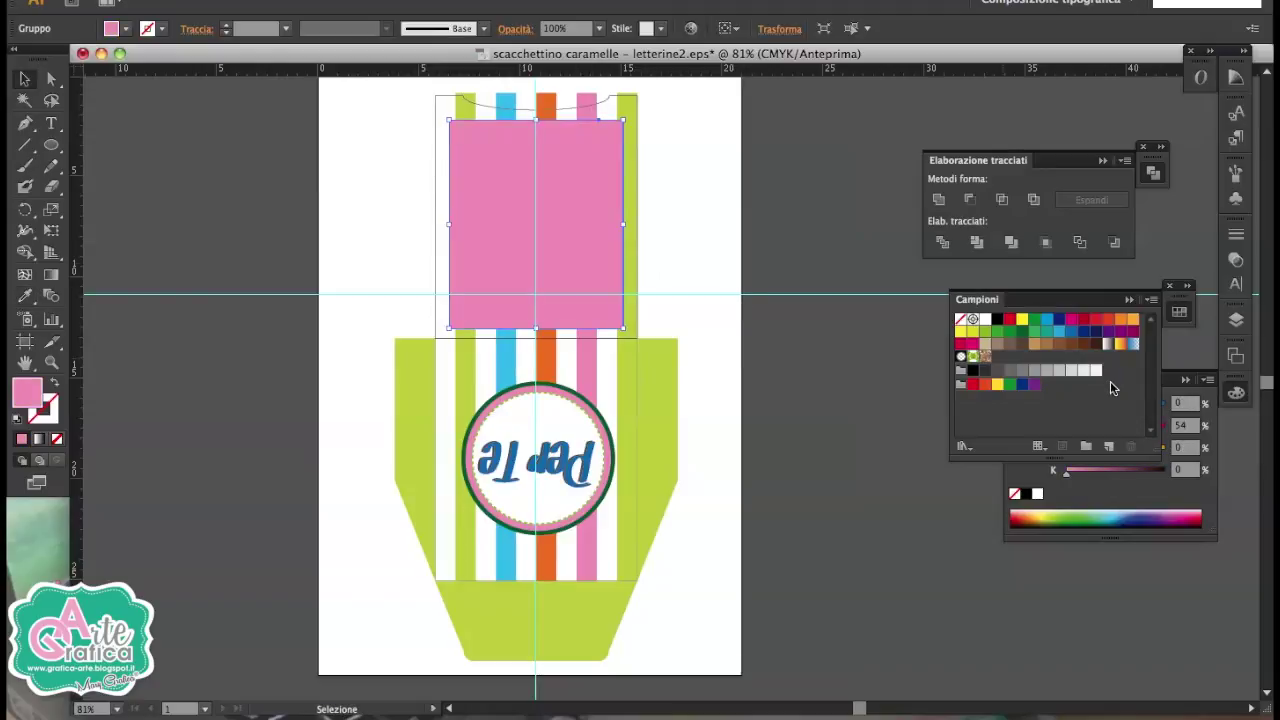
click(1162, 500)
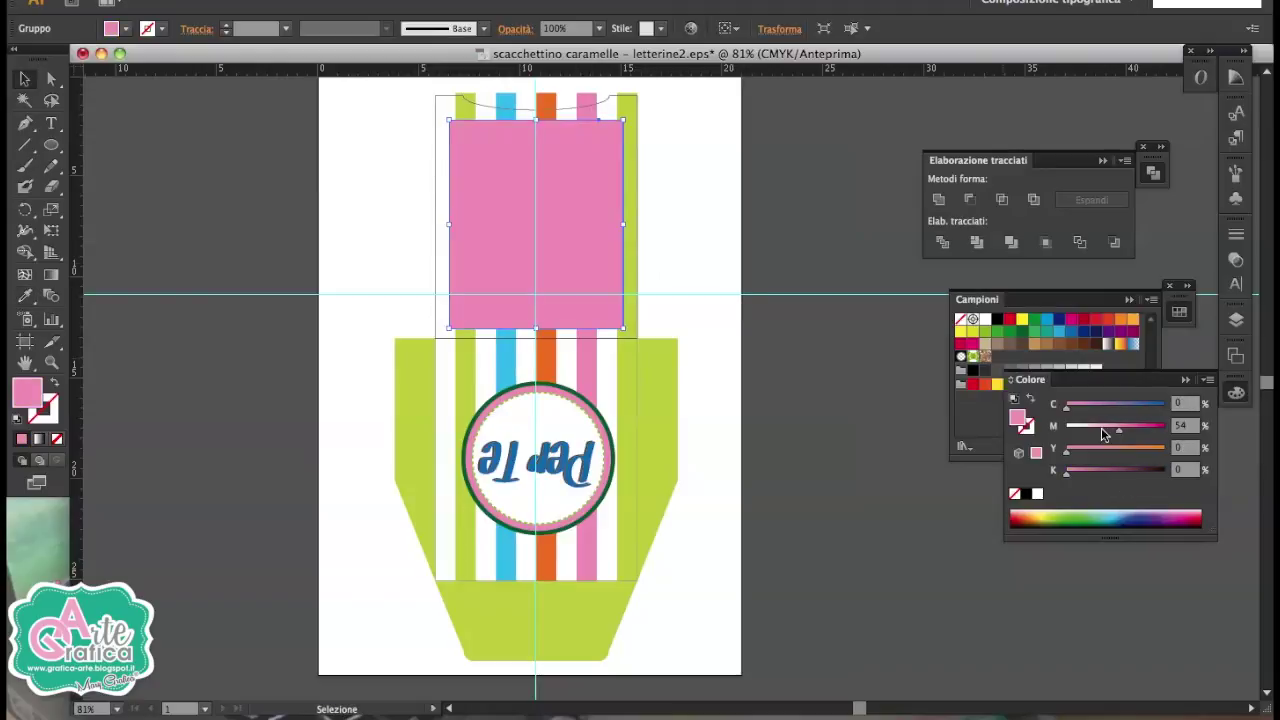
click(1094, 425)
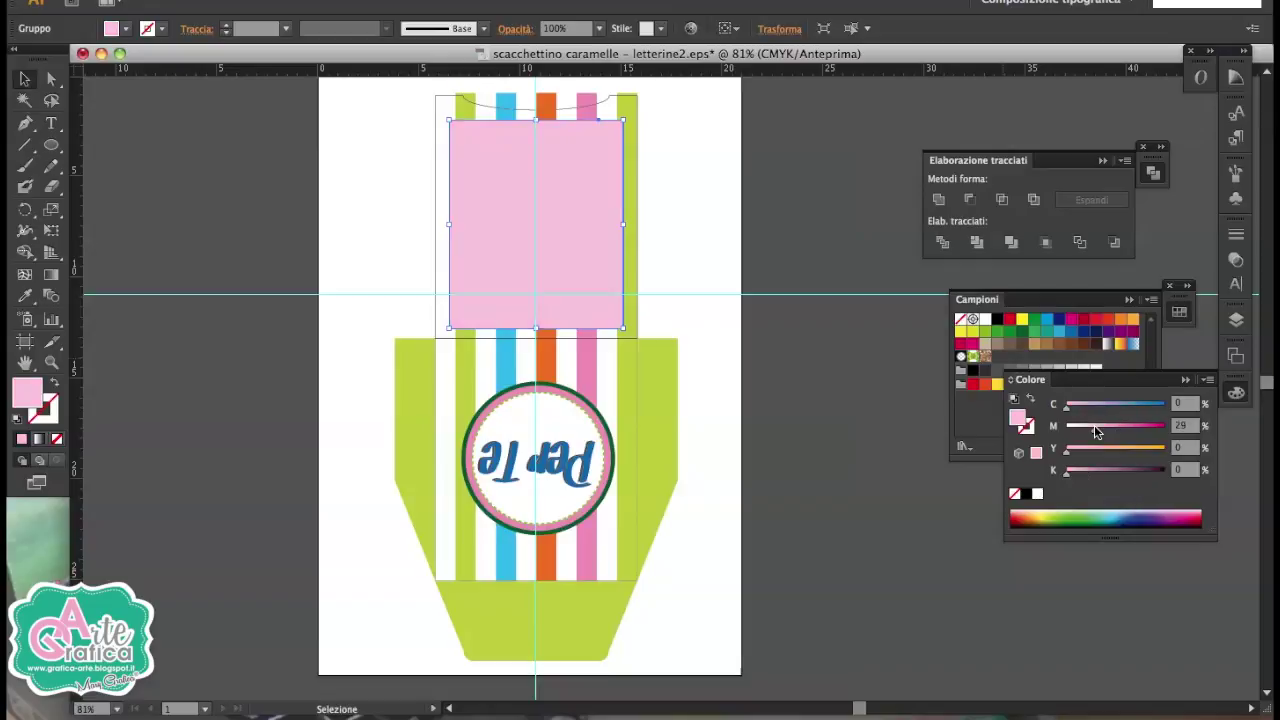
click(804, 400)
click(588, 306)
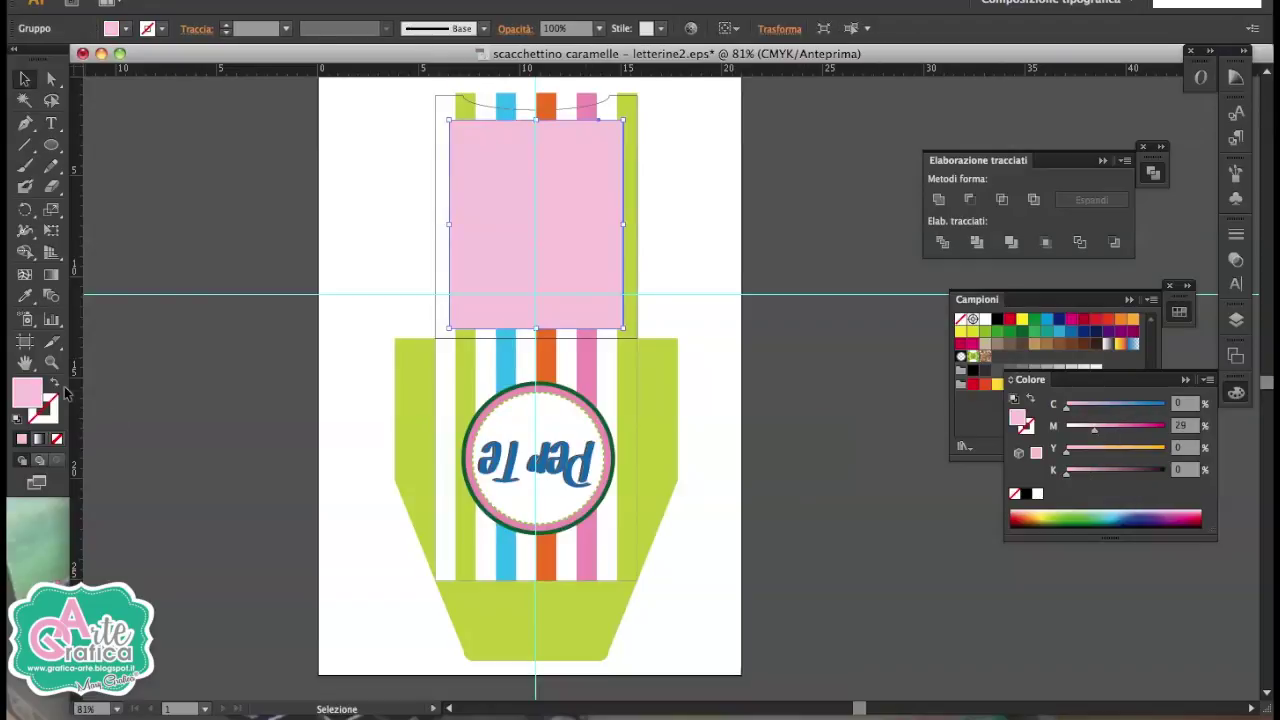
Give the pink rectangle a 1 pt green dashed outline.
click(283, 29)
click(300, 103)
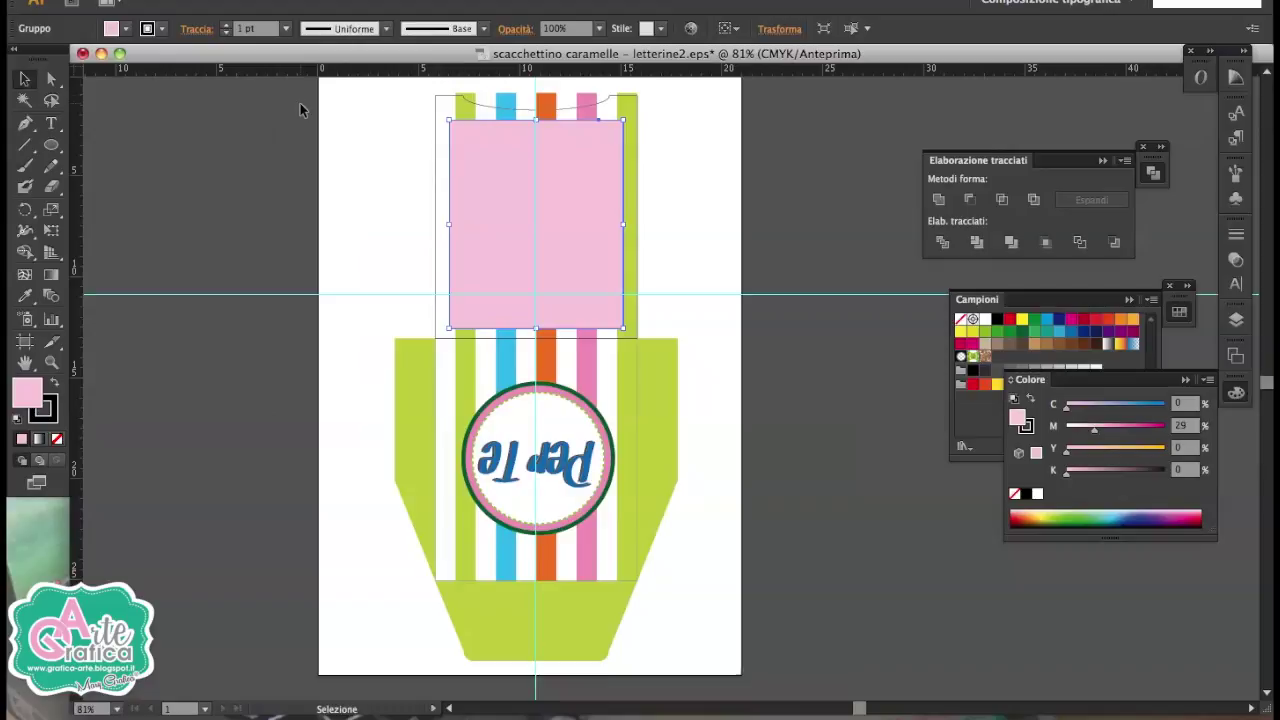
click(161, 29)
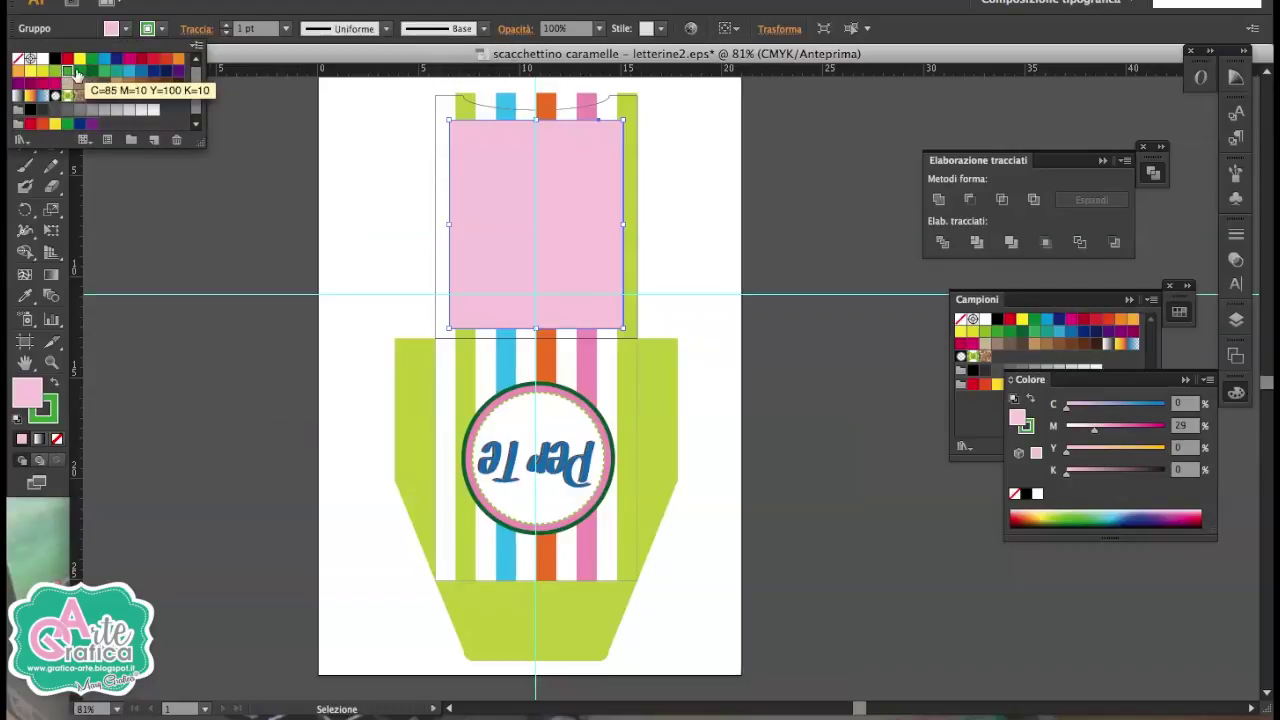
click(80, 72)
click(37, 148)
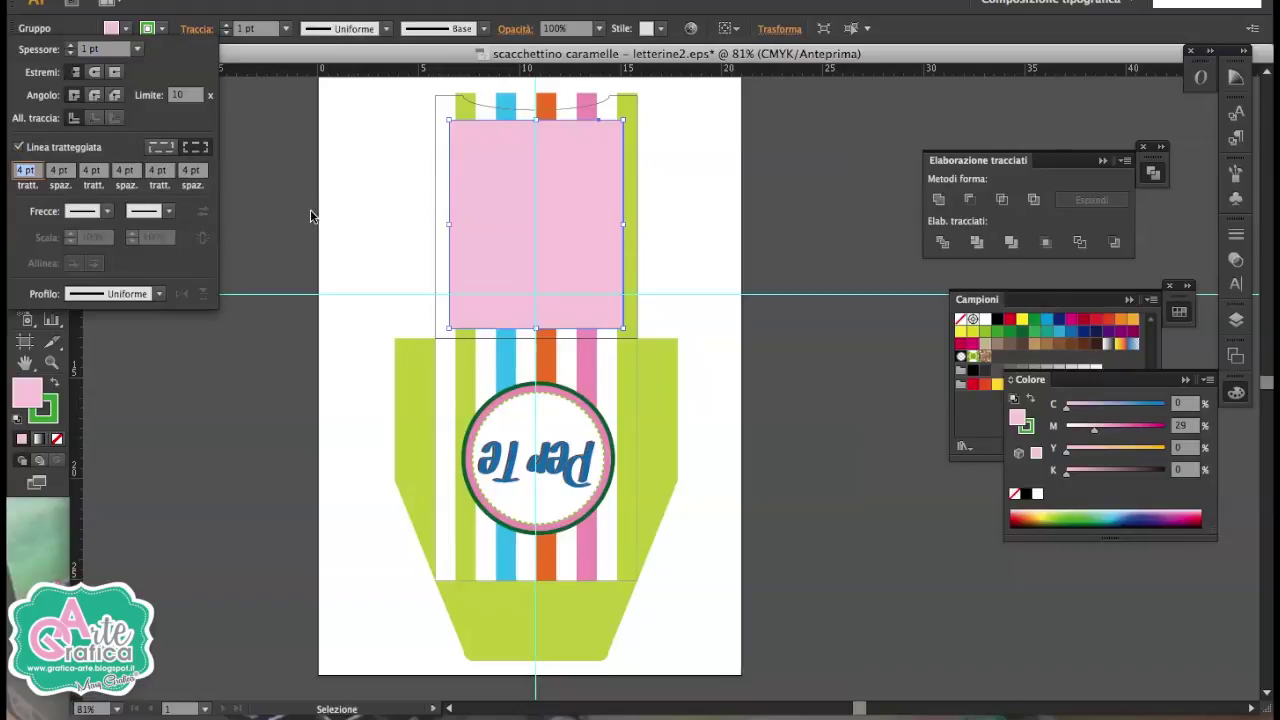
click(713, 215)
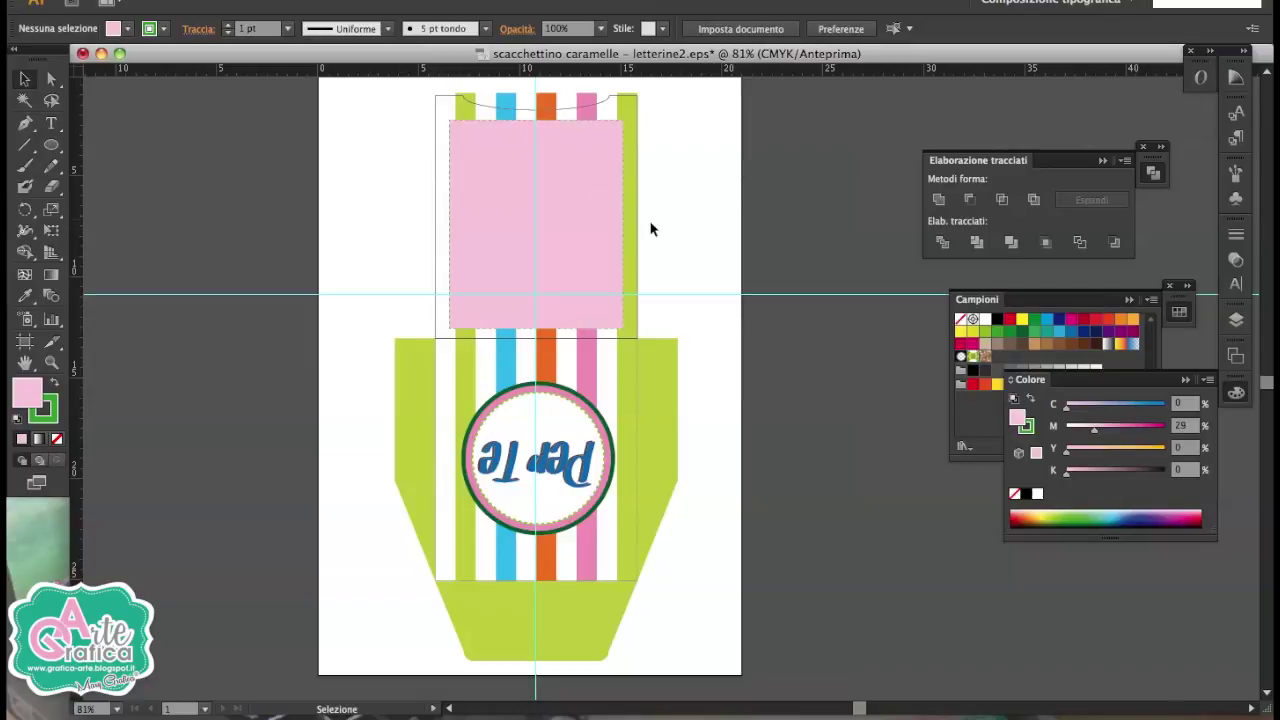
Set the pink panel's opacity to 50% so the stripes show through.
click(590, 200)
click(599, 28)
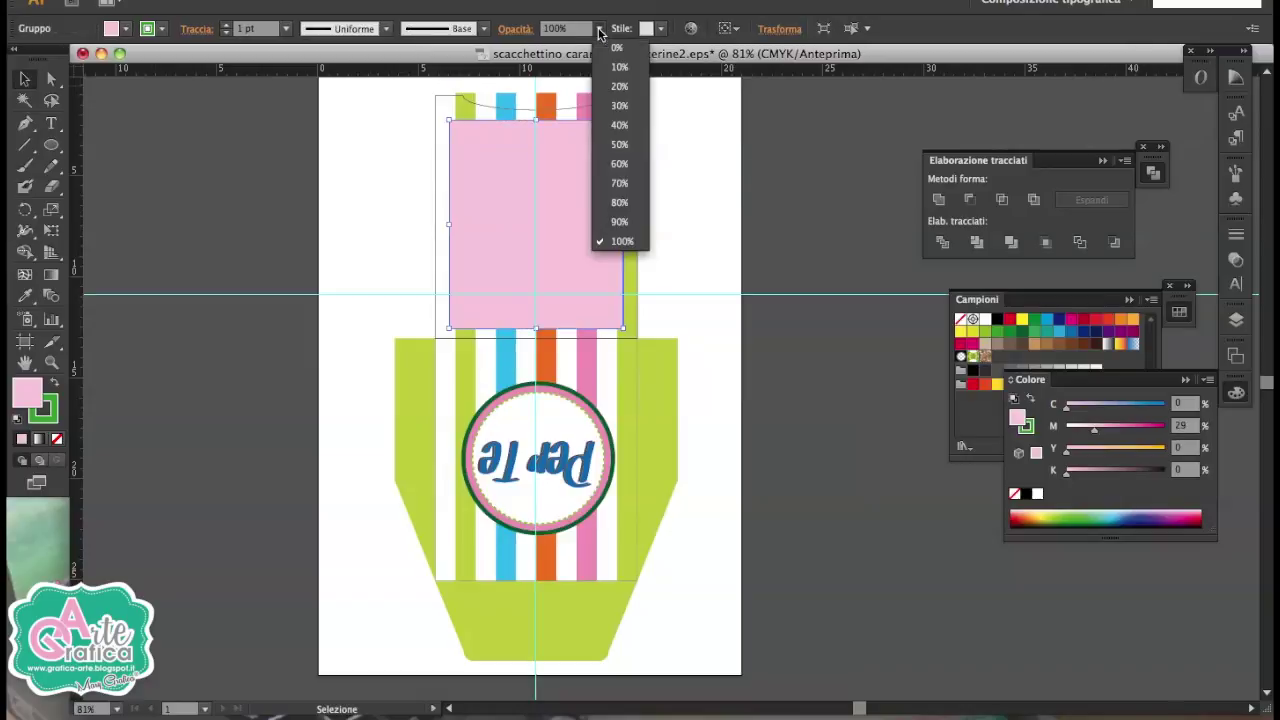
click(614, 162)
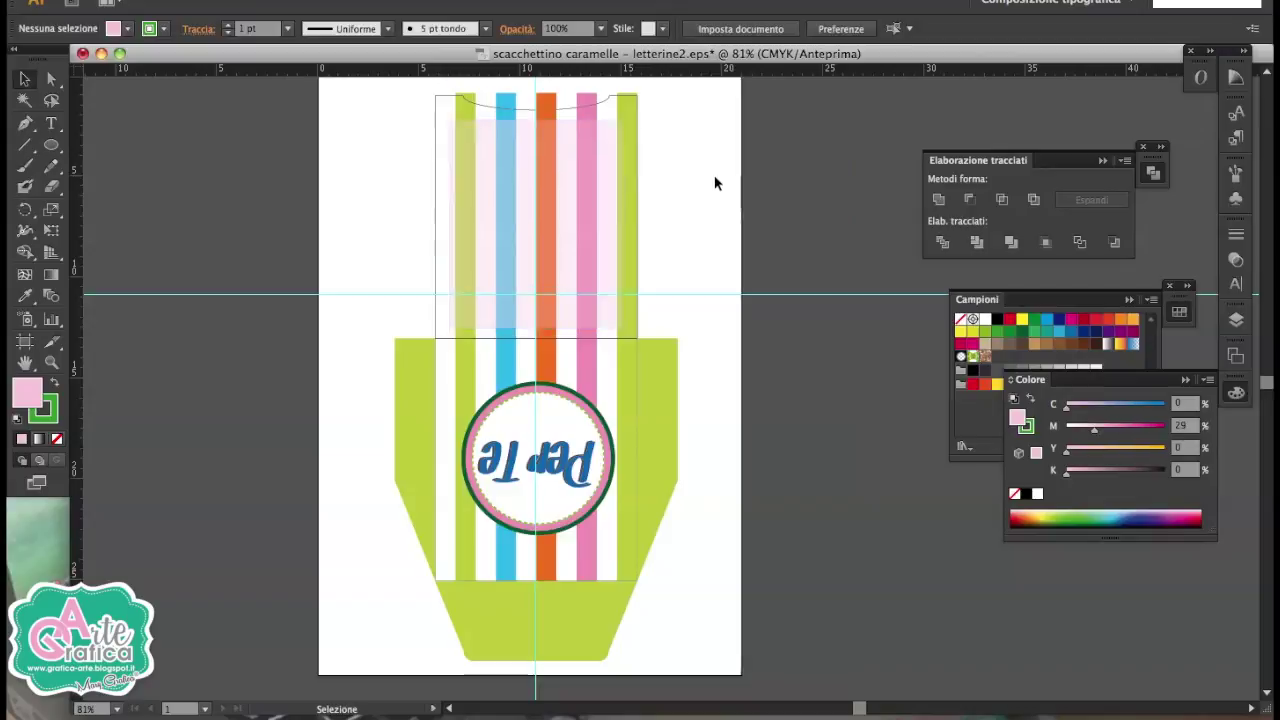
click(599, 28)
click(614, 132)
click(746, 166)
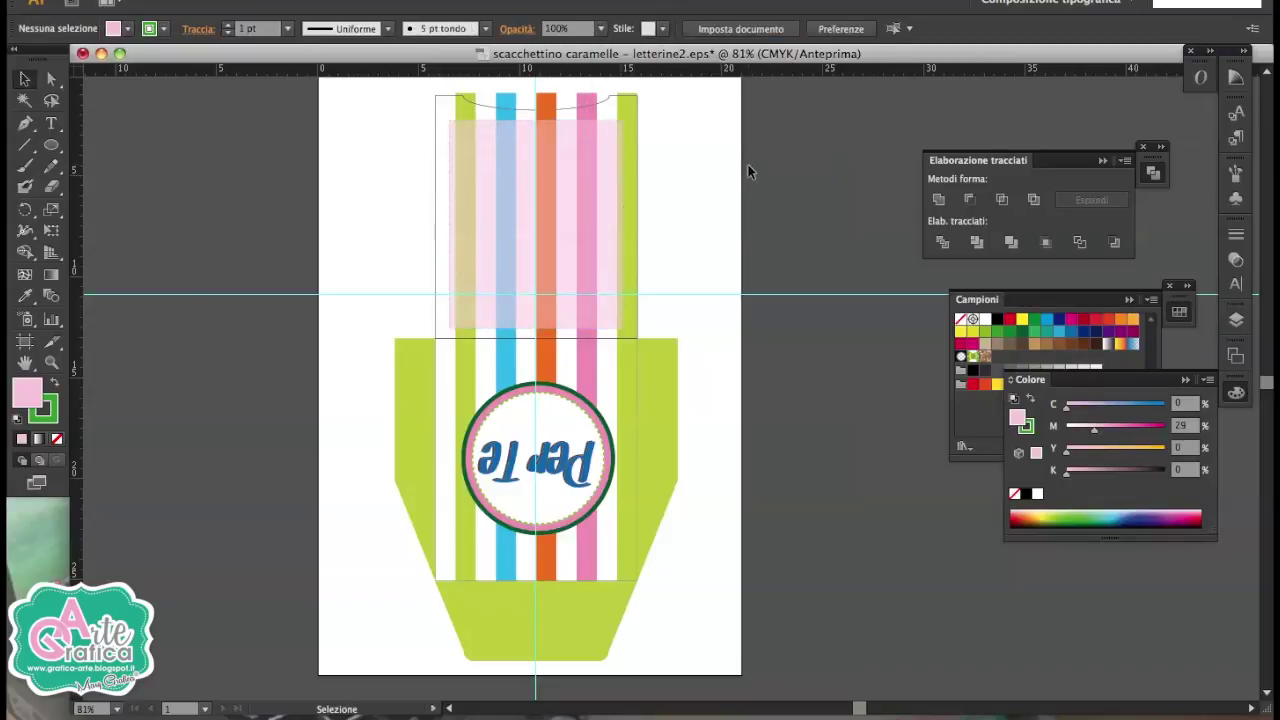
click(51, 123)
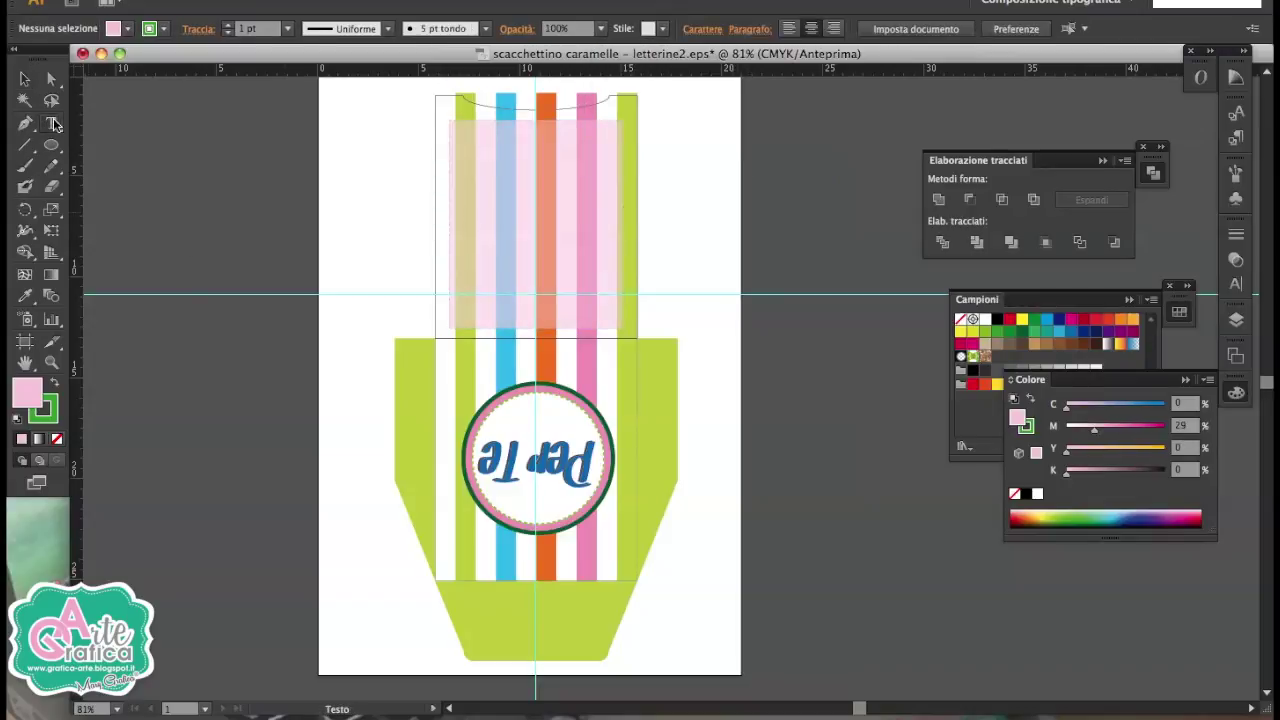
Type the caption 'Un sacchettino pieno pieno di caramelle' over two lines.
click(354, 205)
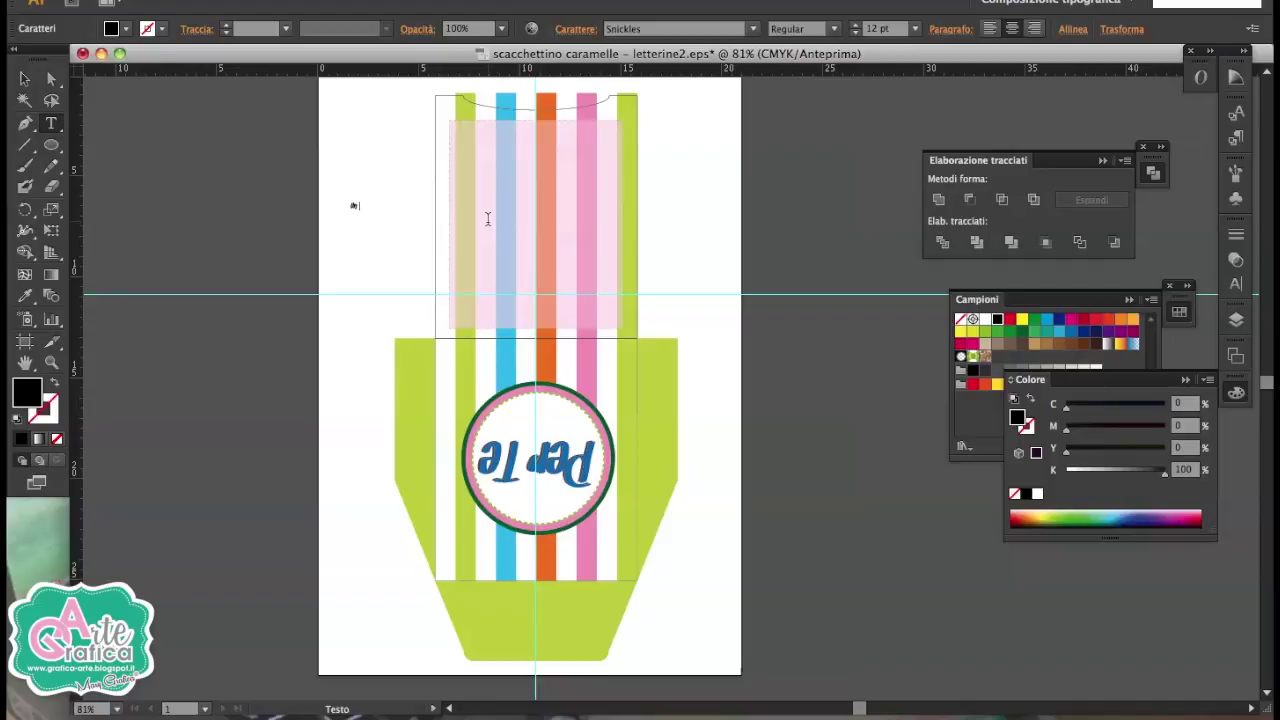
text(acchettino pi)
text(eno)
text( pieno)
key(Return)
text(di caramelle)
Enlarge and tilt the caption onto the pink panel and fill it 90% black.
click(24, 78)
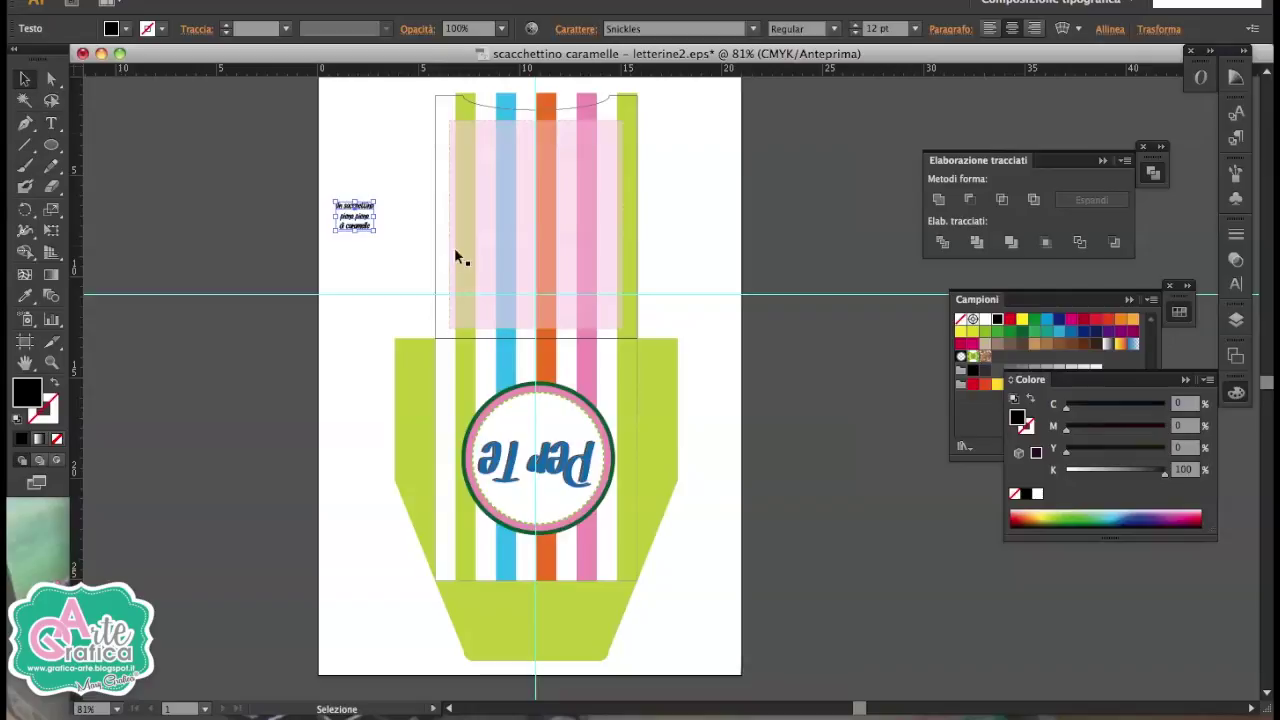
drag(375, 210, 442, 255)
mouse_move(400, 215)
mouse_down()
mouse_move(562, 213)
mouse_move(605, 192)
mouse_up()
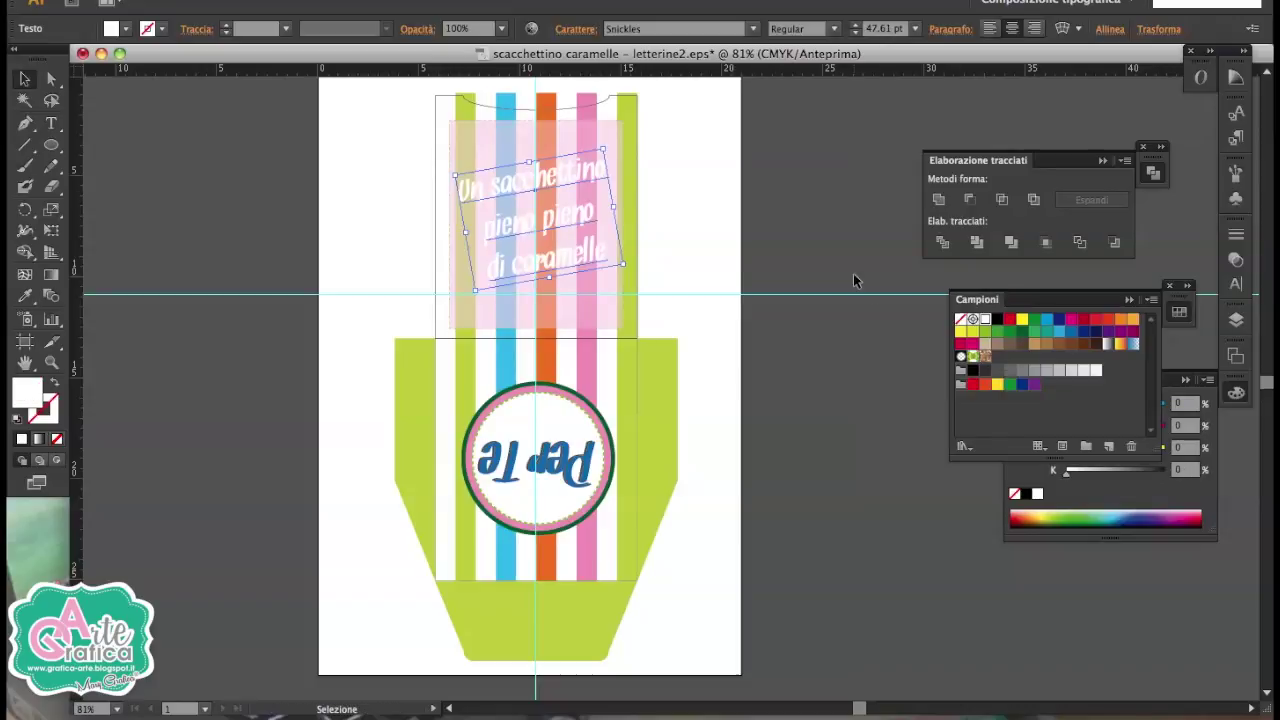
key(v)
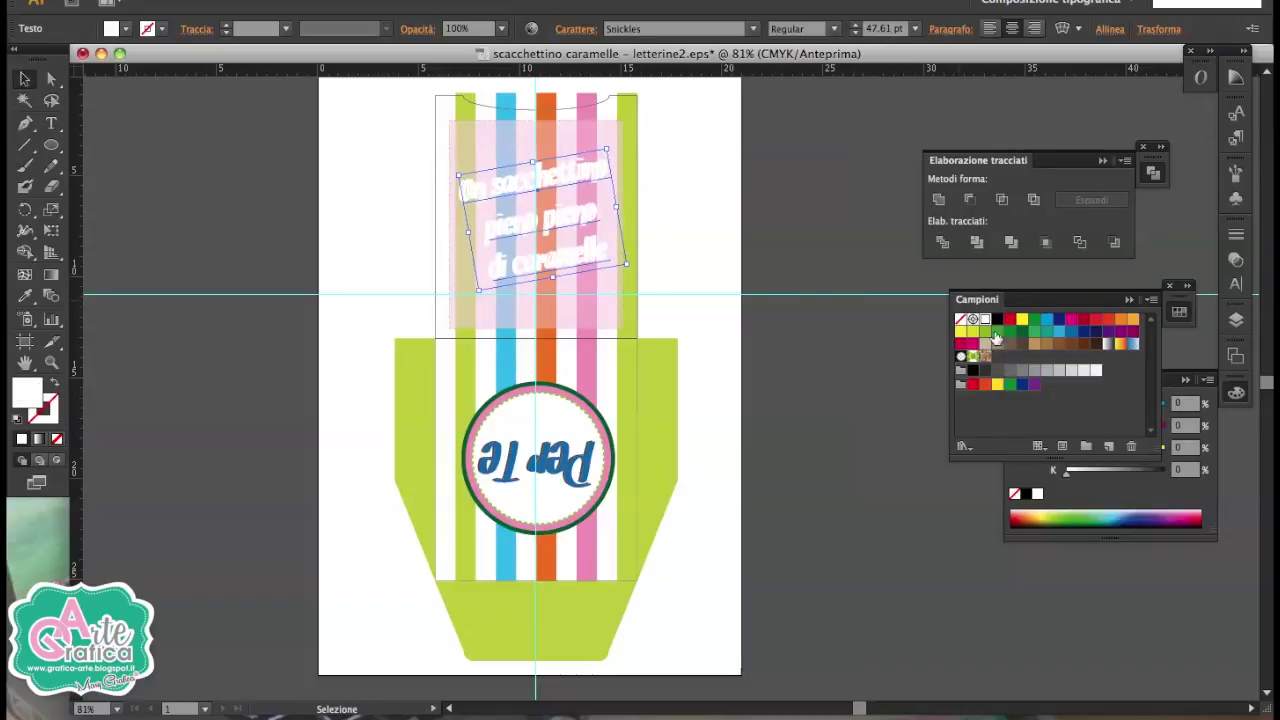
click(984, 370)
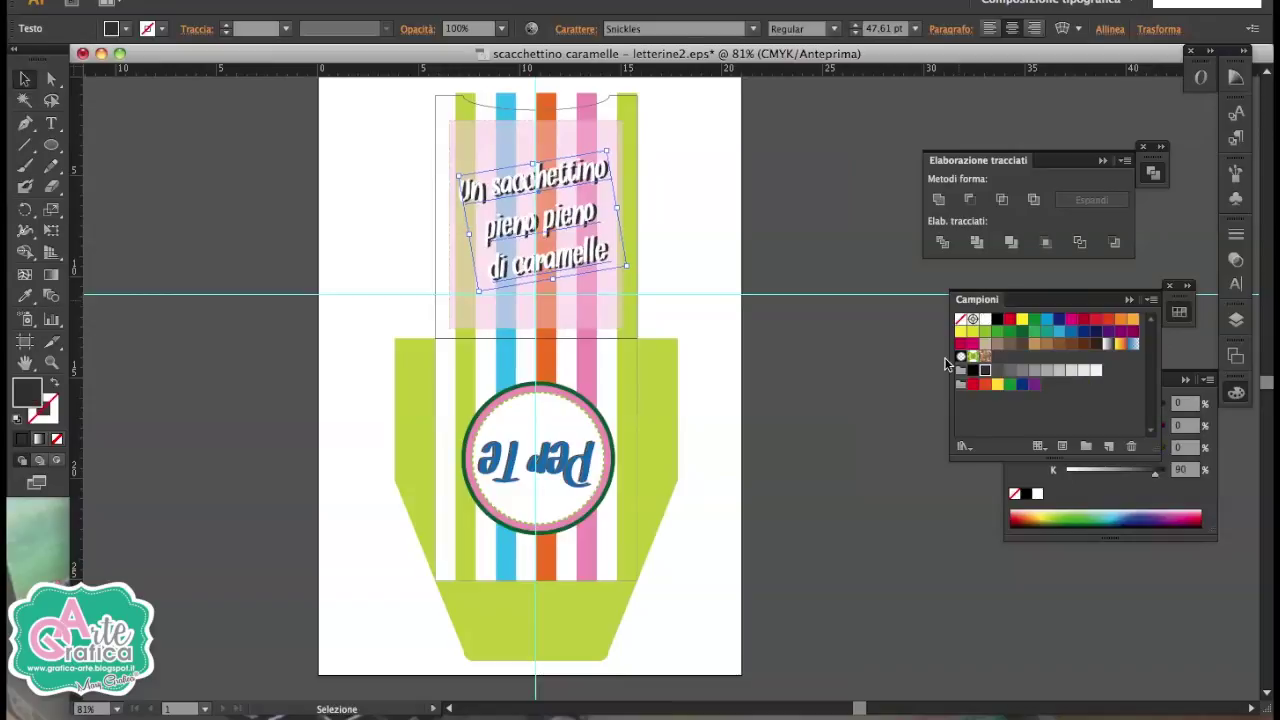
click(731, 257)
key(ctrl+a)
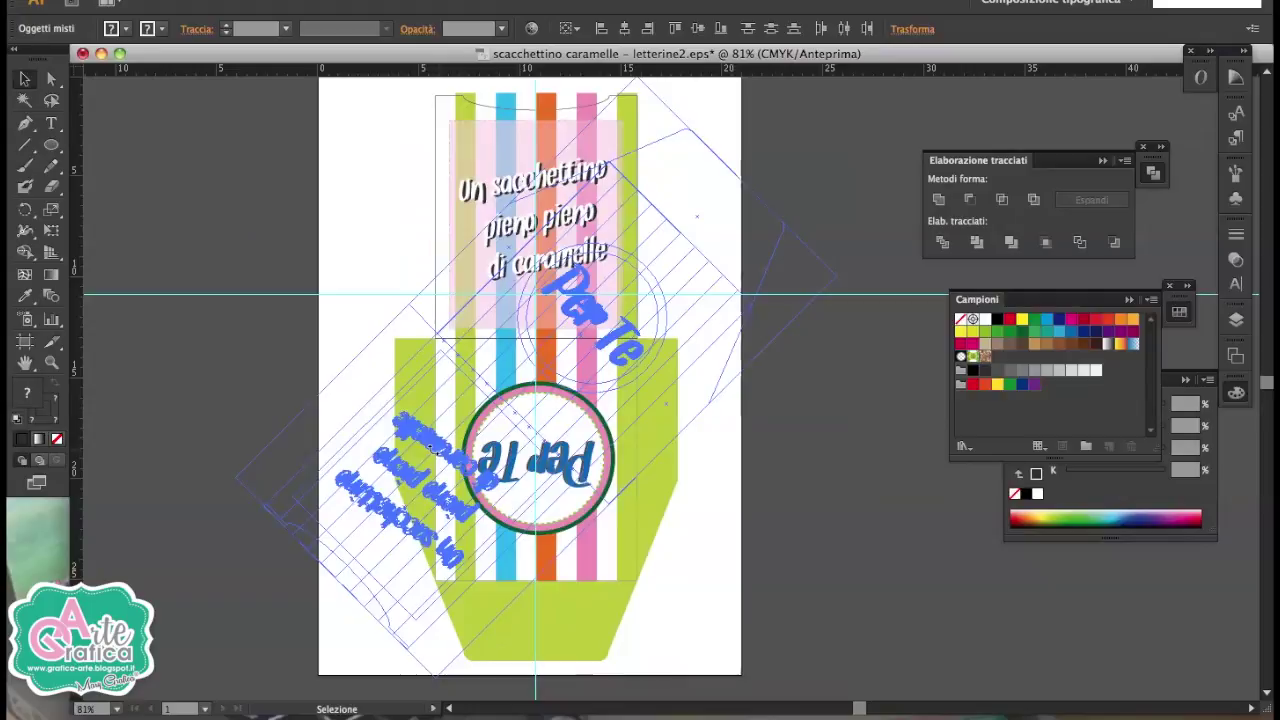
Rotate the entire bag 180° back upright so 'Per Te' reads correctly.
drag(684, 90, 392, 662)
click(709, 446)
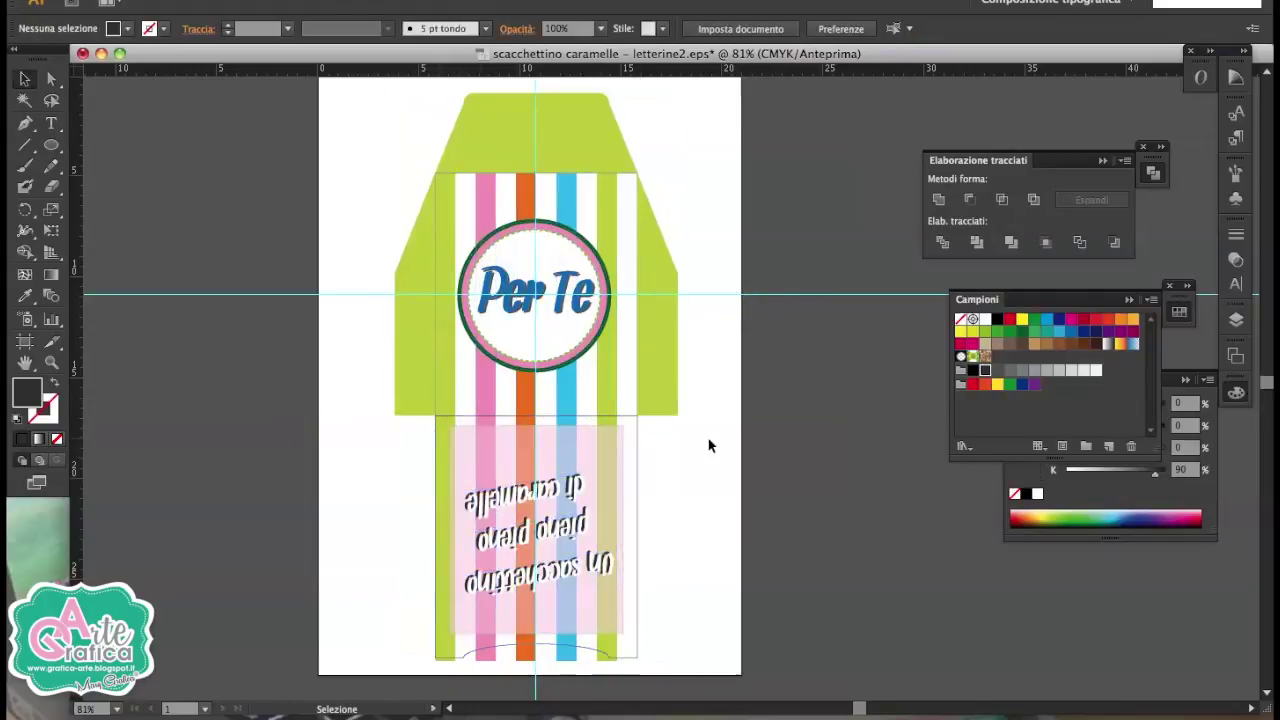
click(51, 123)
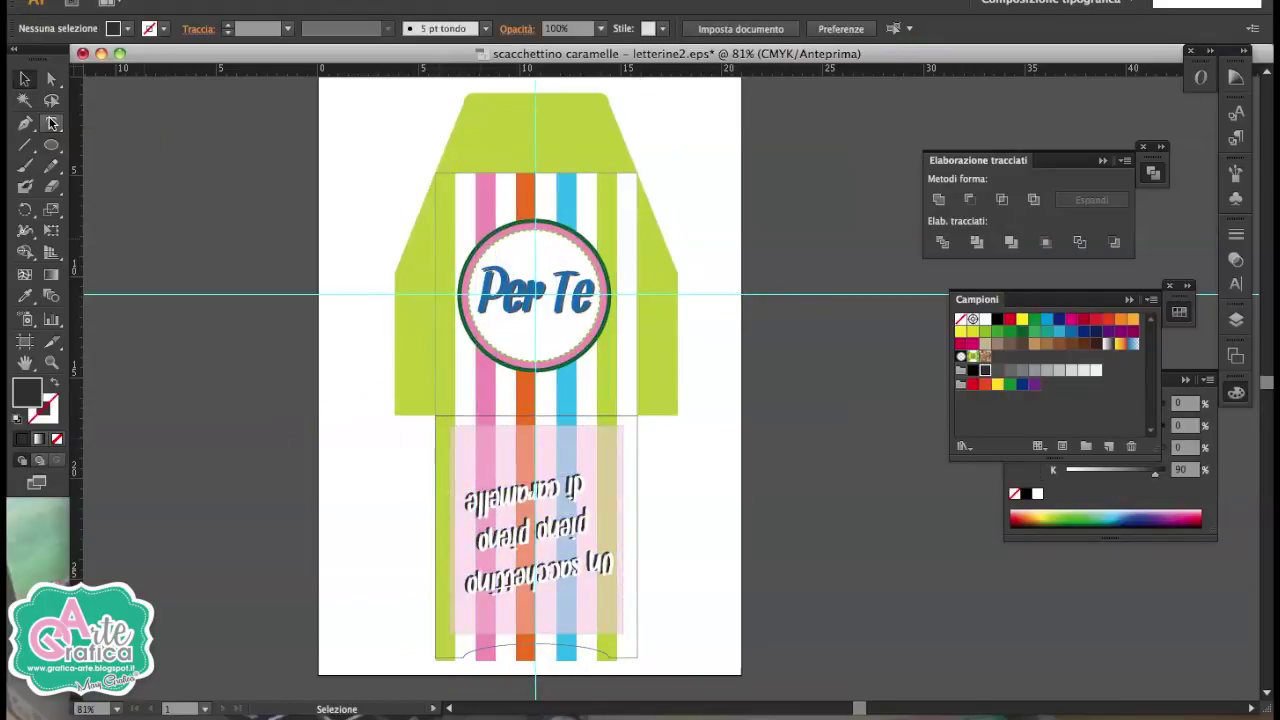